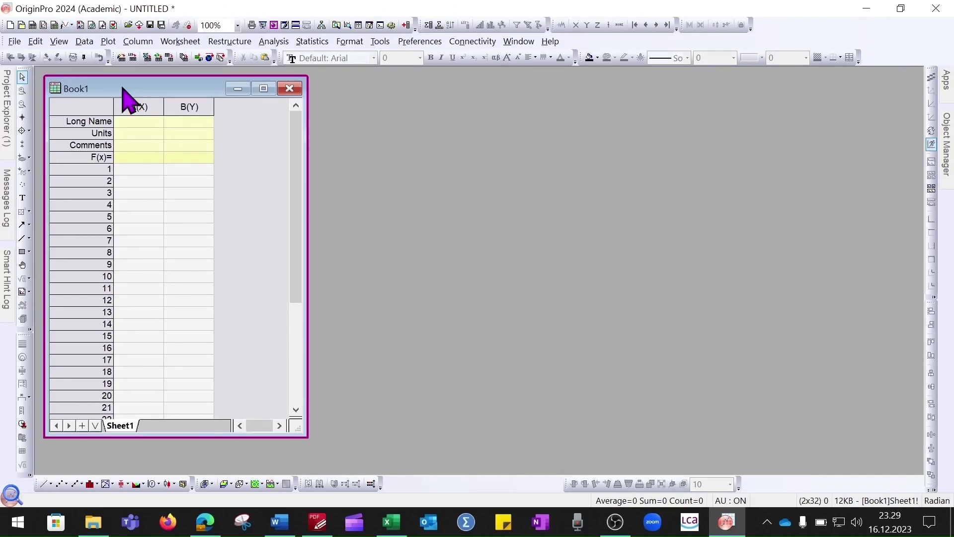
Step: Switch to Excel and copy the stress and strain values in columns A and B from row 3 downward
key("alt+Tab")
left_click(47, 130)
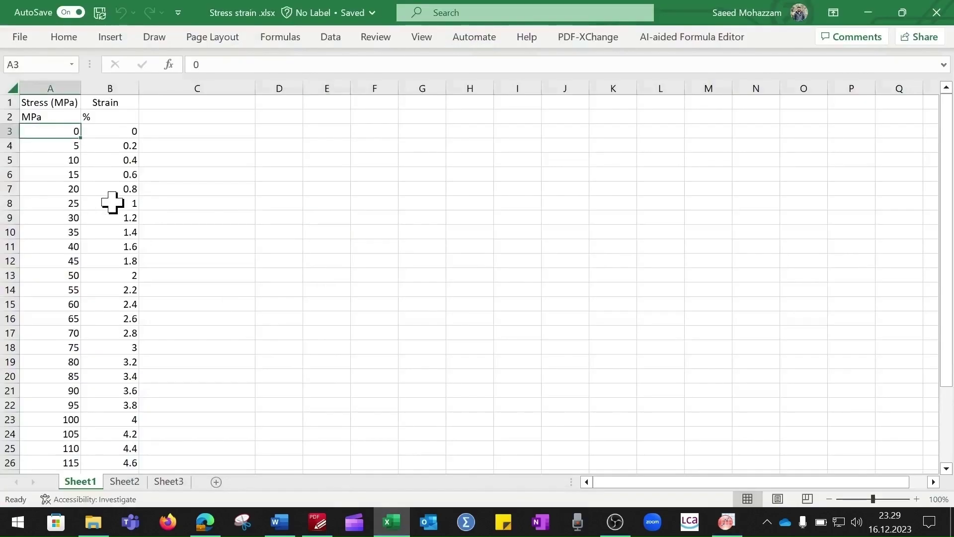
key("ctrl+shift+Right")
key("ctrl+shift+Down")
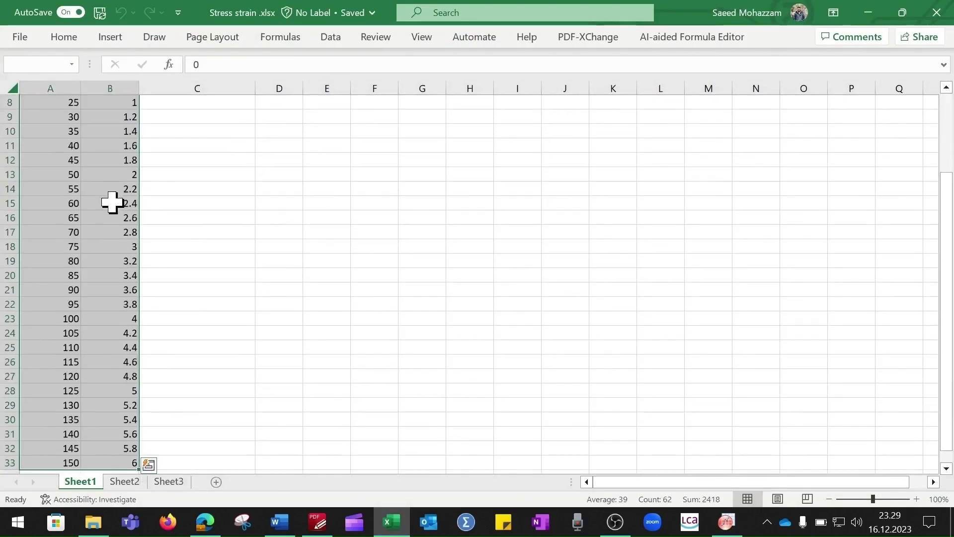
key("ctrl+c")
Step: Switch to OriginPro, paste the copied values into Book1 from row 1 of column A, and undo the paste
key("alt+Tab")
left_click(127, 159)
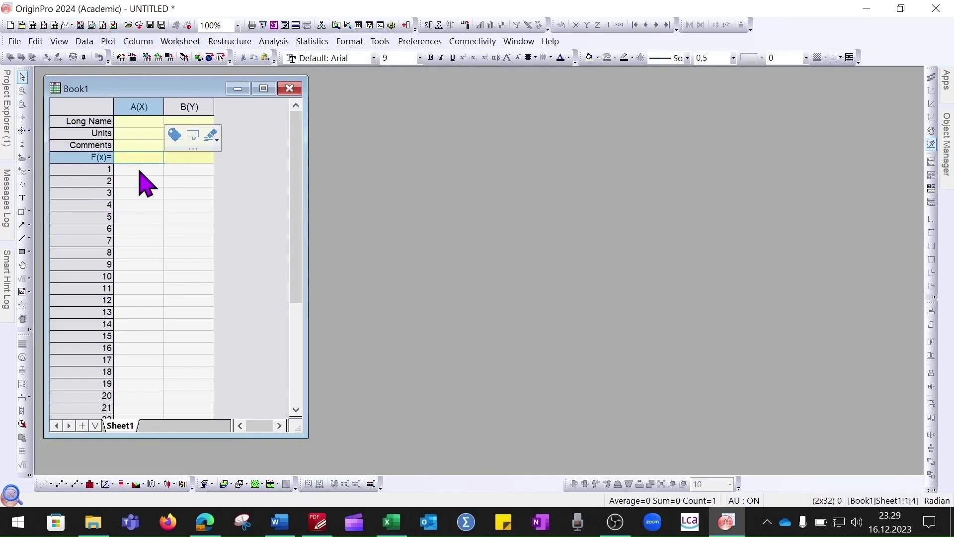
left_click(140, 171)
key("ctrl+v")
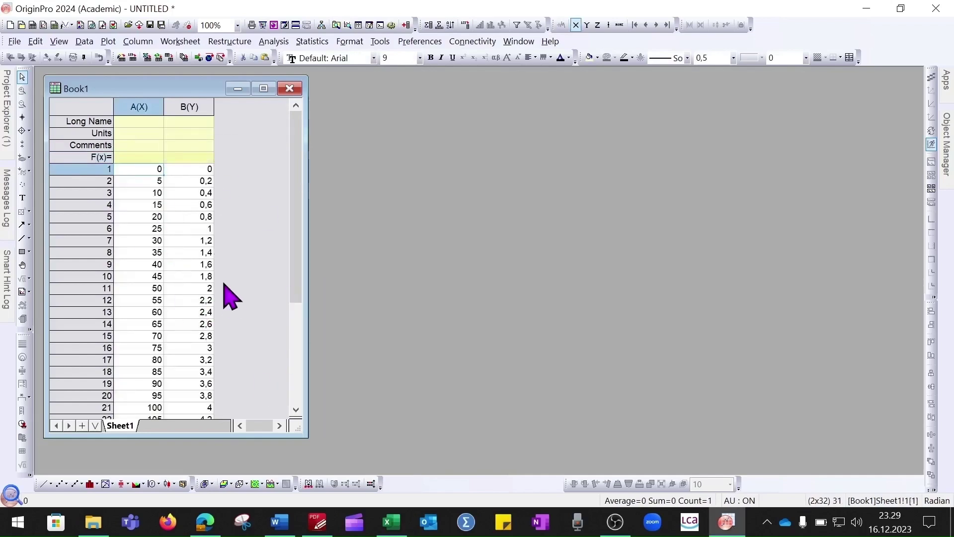
key("ctrl+z")
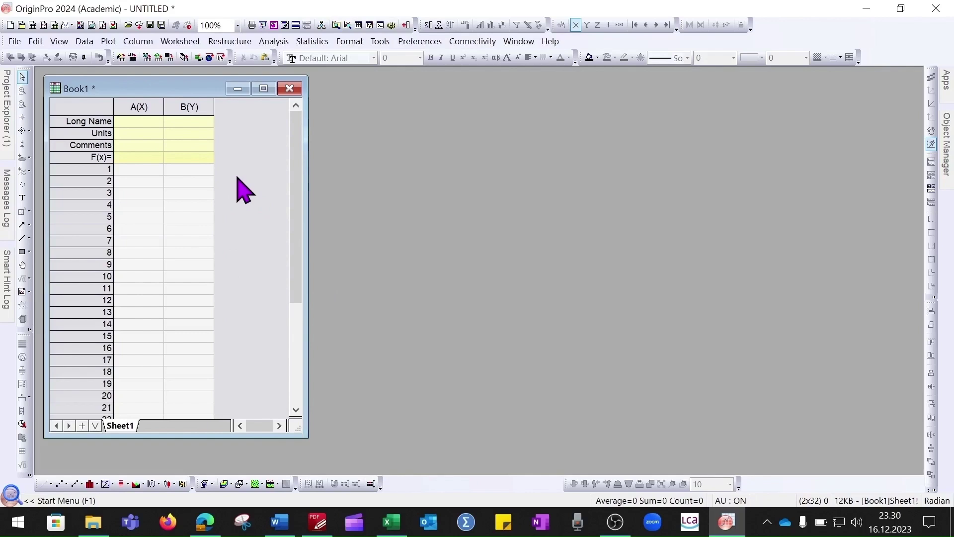
Step: Connect the Book1 worksheet to the Excel file "Stress strain .xlsx" through the Excel data connector
left_click(147, 63)
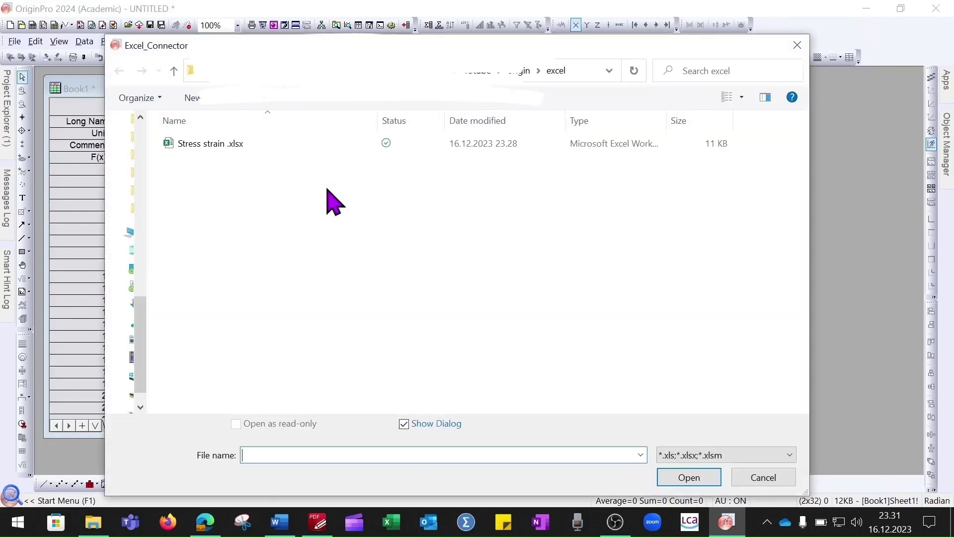
left_click(216, 147)
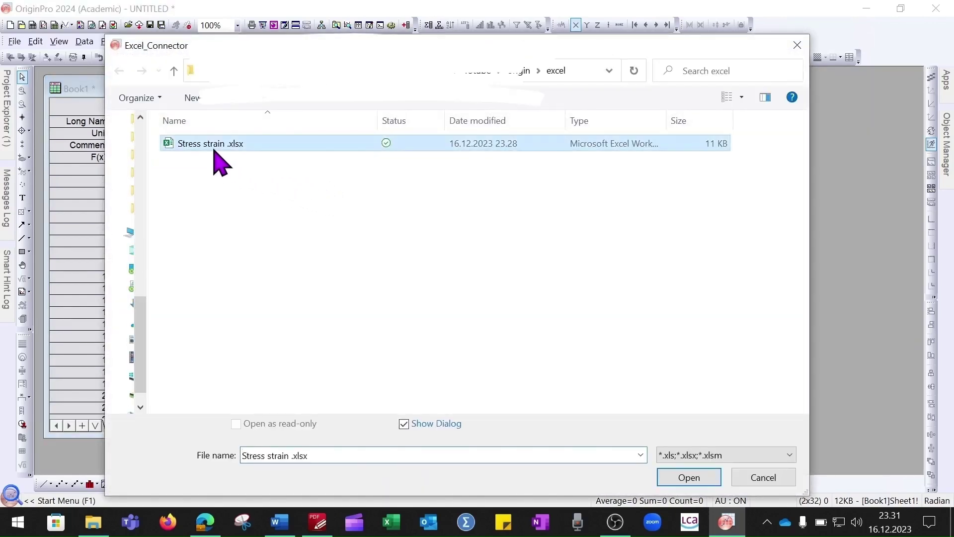
left_click(686, 477)
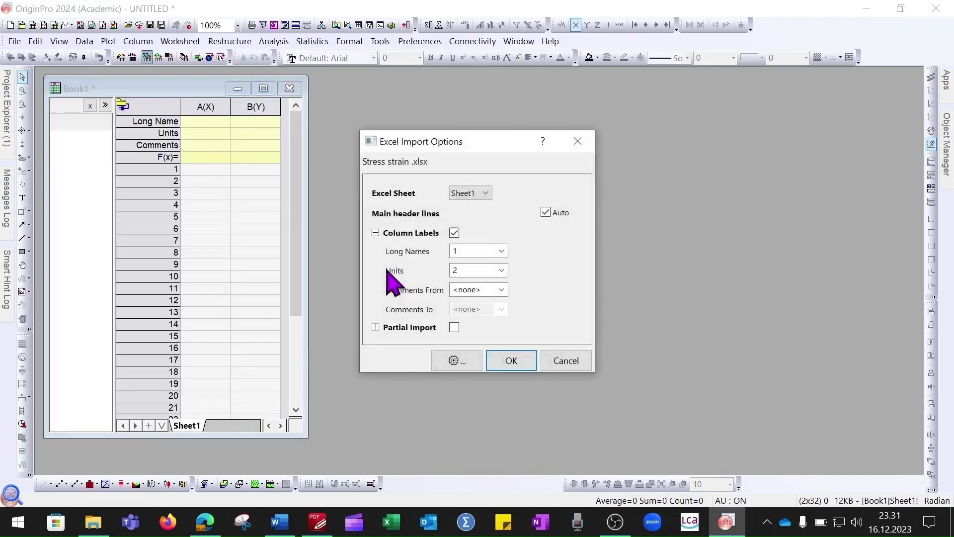
left_click_drag(479, 142, 509, 136)
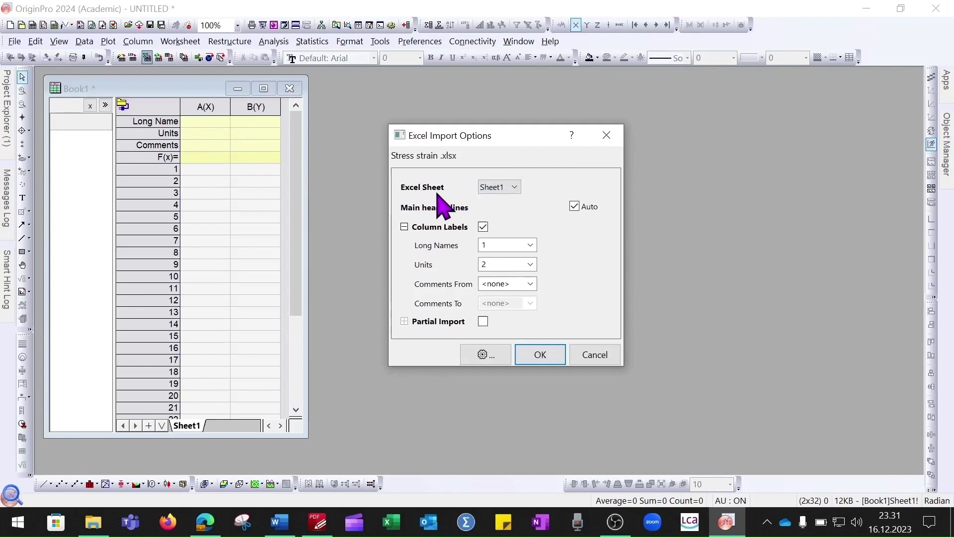
Step: Try the Units header line as <none>, set it back to 2, and look at the Comments From choices
left_click(512, 188)
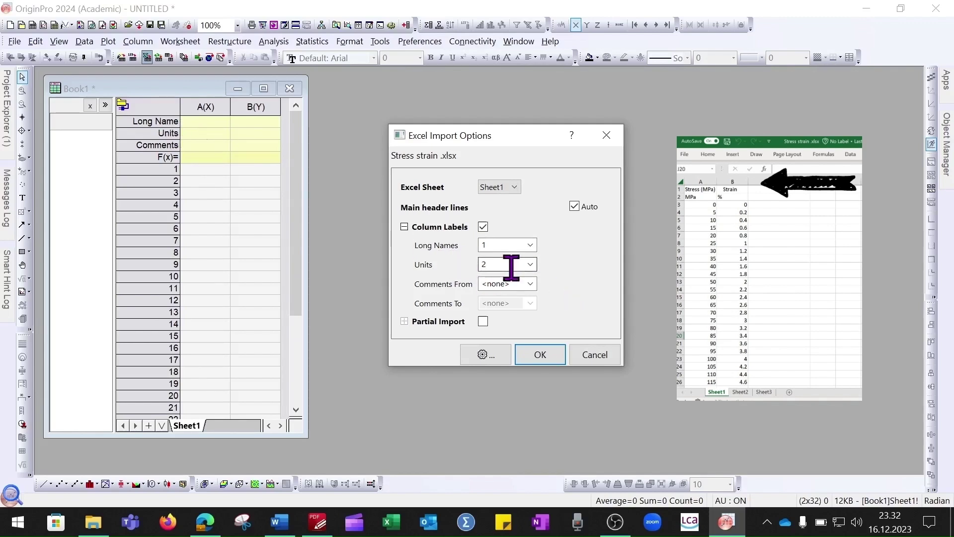
left_click(530, 265)
left_click(528, 273)
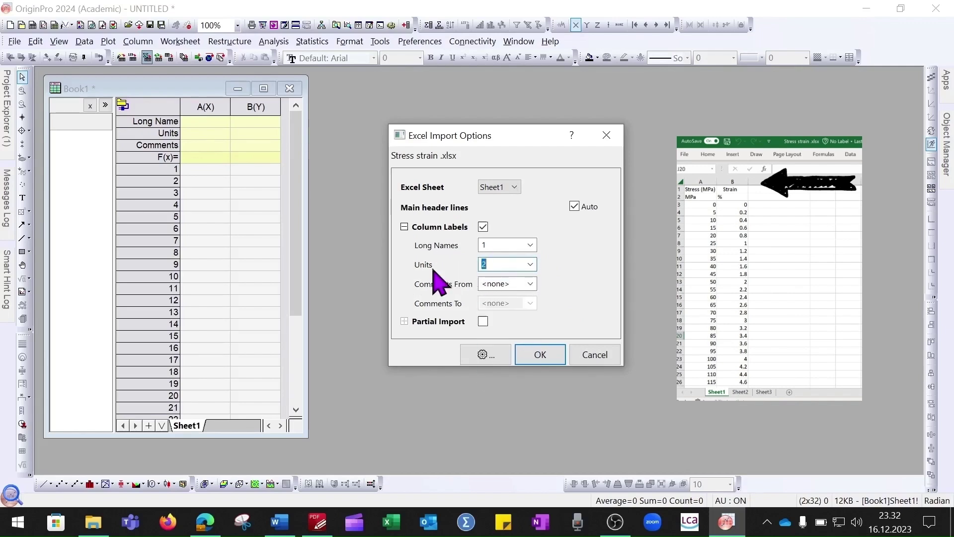
left_click(530, 265)
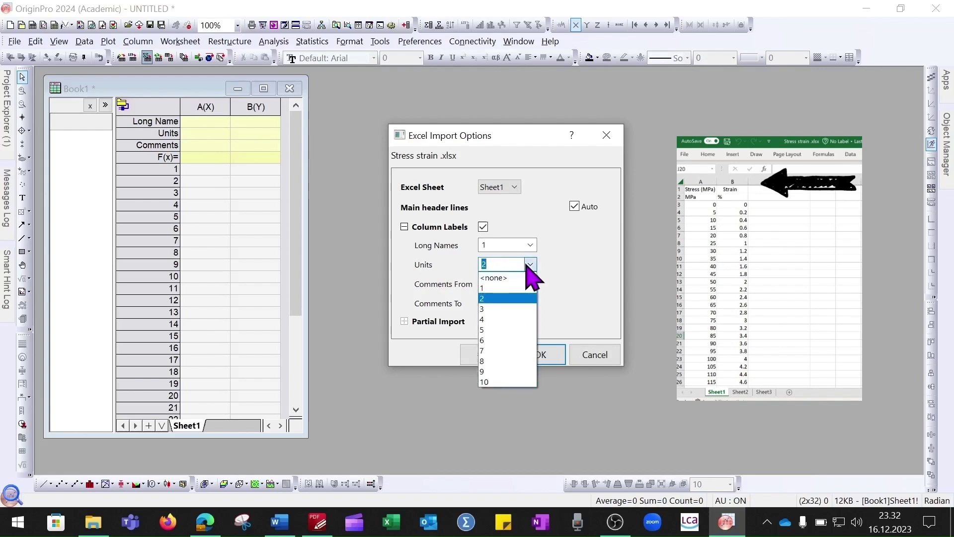
left_click(503, 277)
left_click(531, 266)
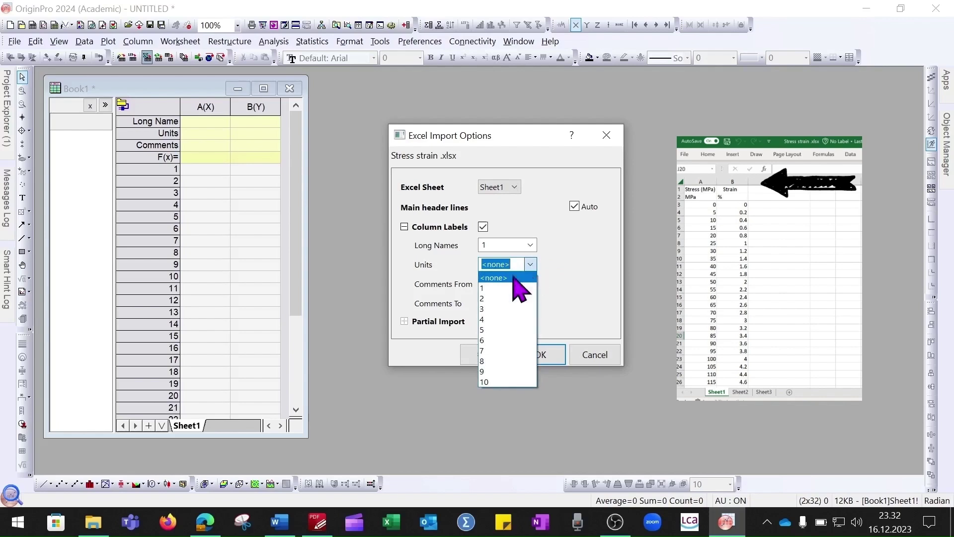
left_click(492, 298)
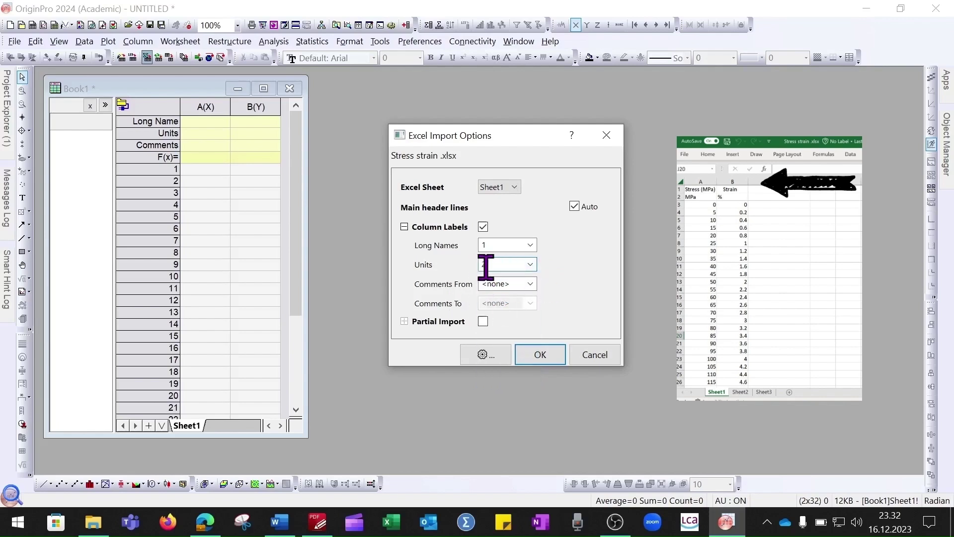
left_click(531, 285)
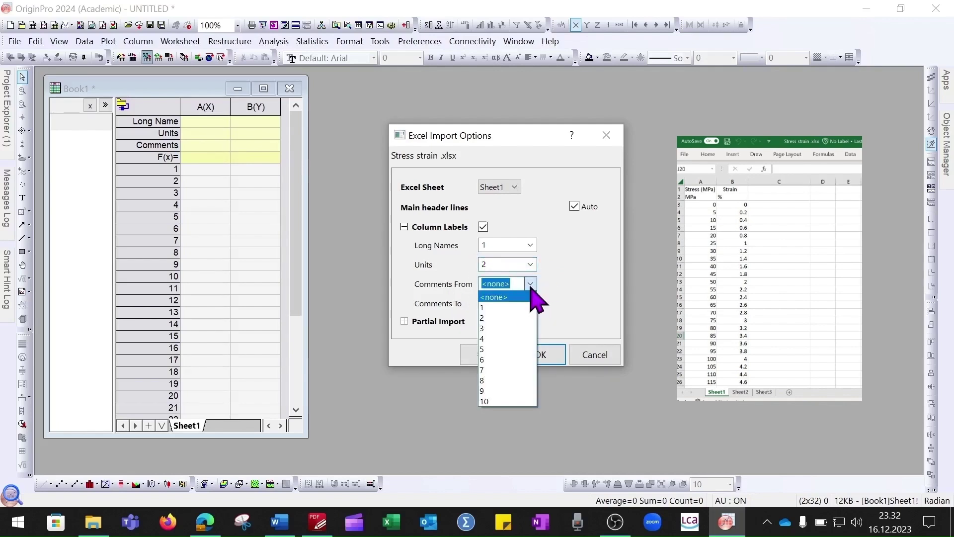
left_click(531, 286)
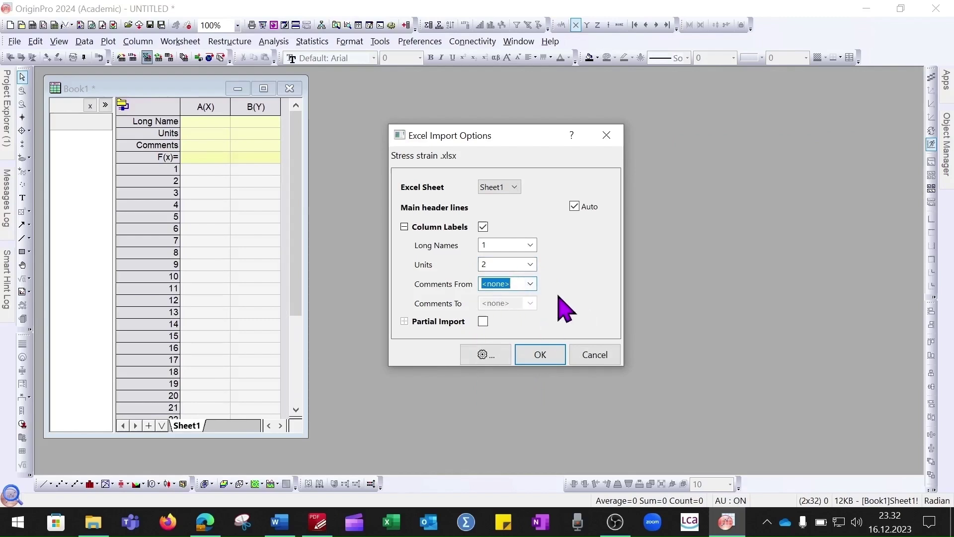
left_click(493, 285)
Step: Turn Partial Import on and off again, and import Sheet1 with long names from line 1 and units from line 2
left_click(484, 323)
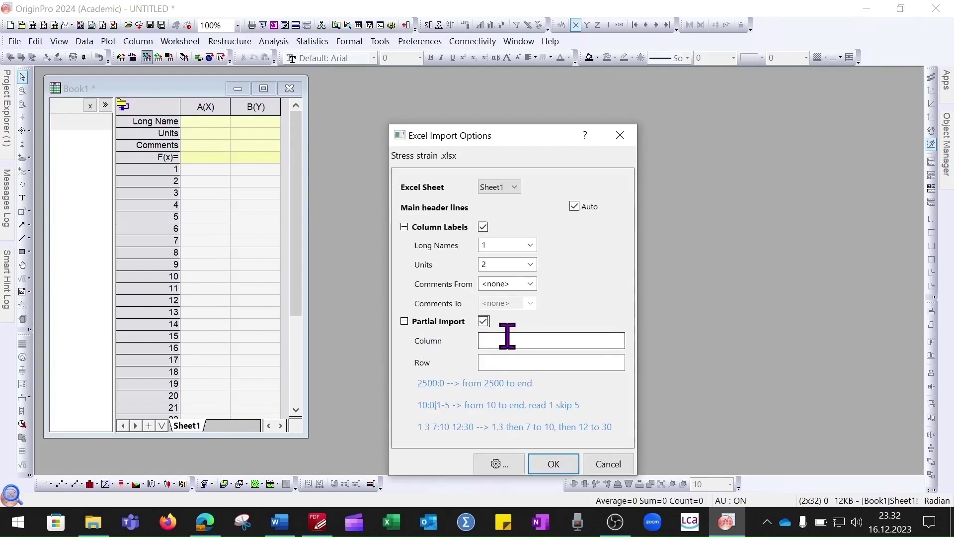
left_click(503, 364)
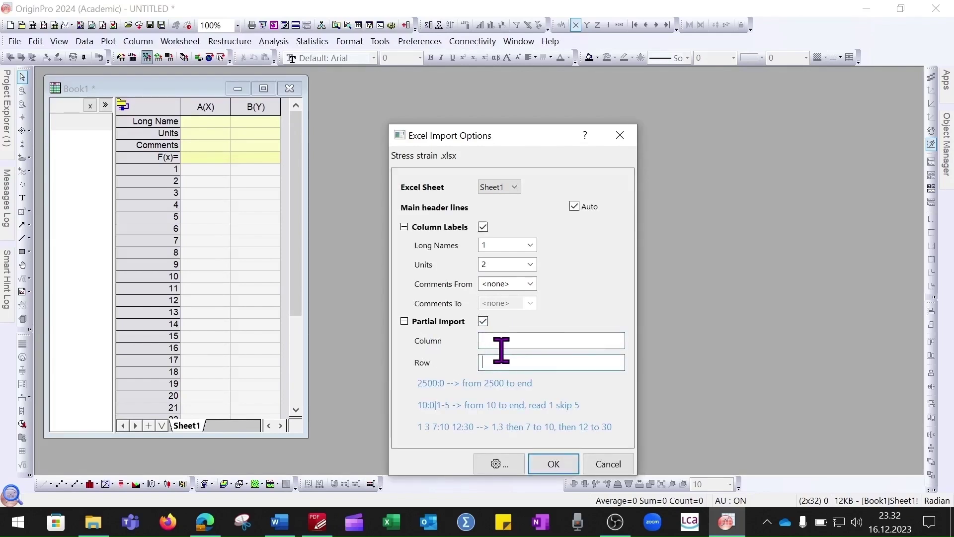
left_click(484, 322)
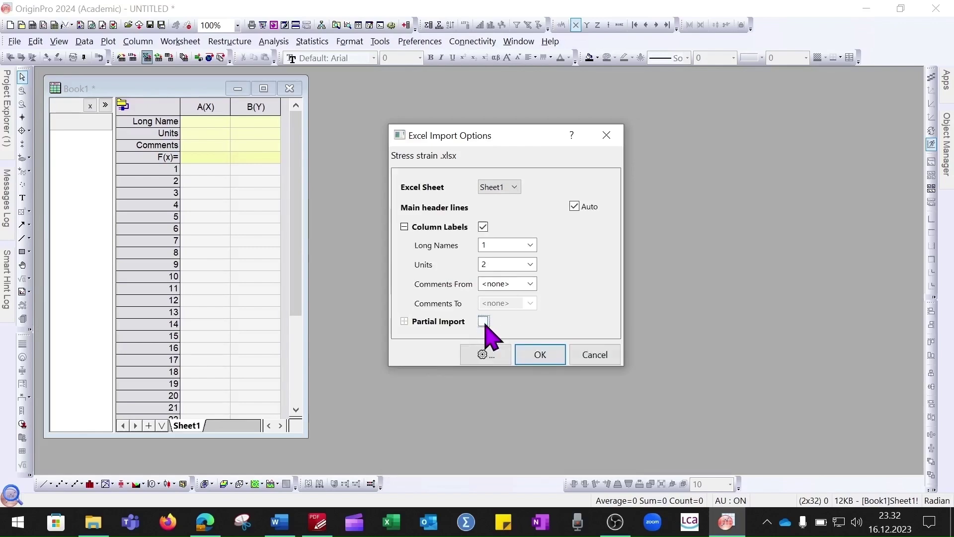
left_click(560, 357)
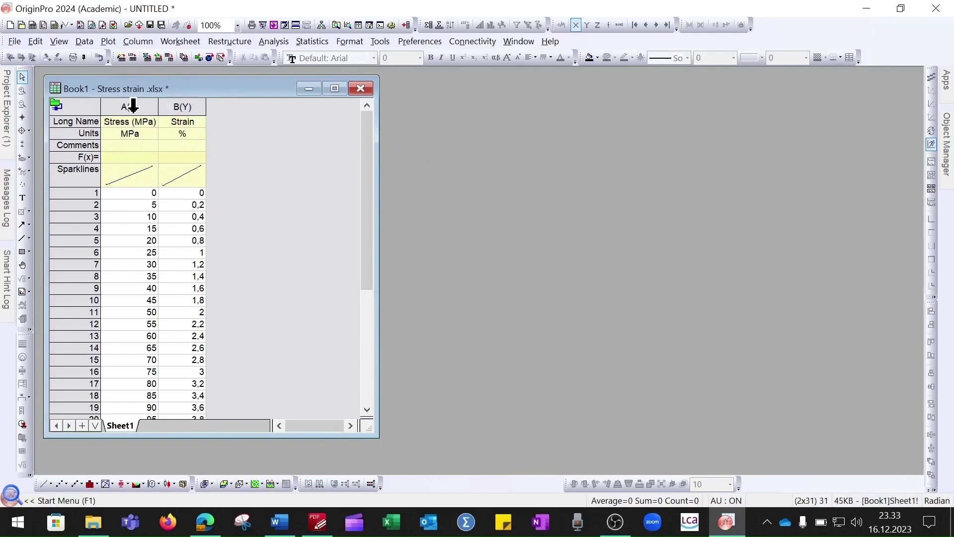
Step: Examine the imported A(X) and B(Y) columns and the Long Name, Units, Comments, F(x)= and Sparklines label rows
left_click(132, 105)
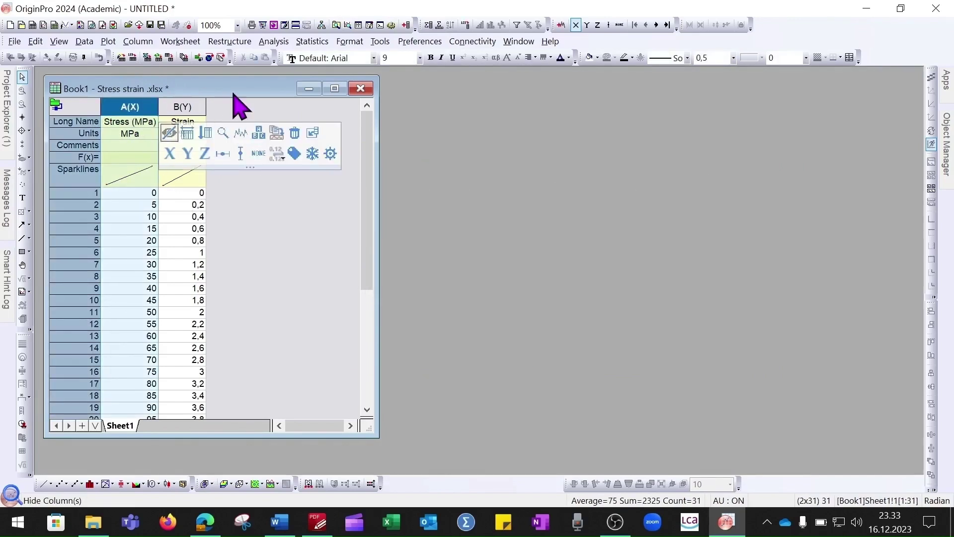
left_click(185, 106)
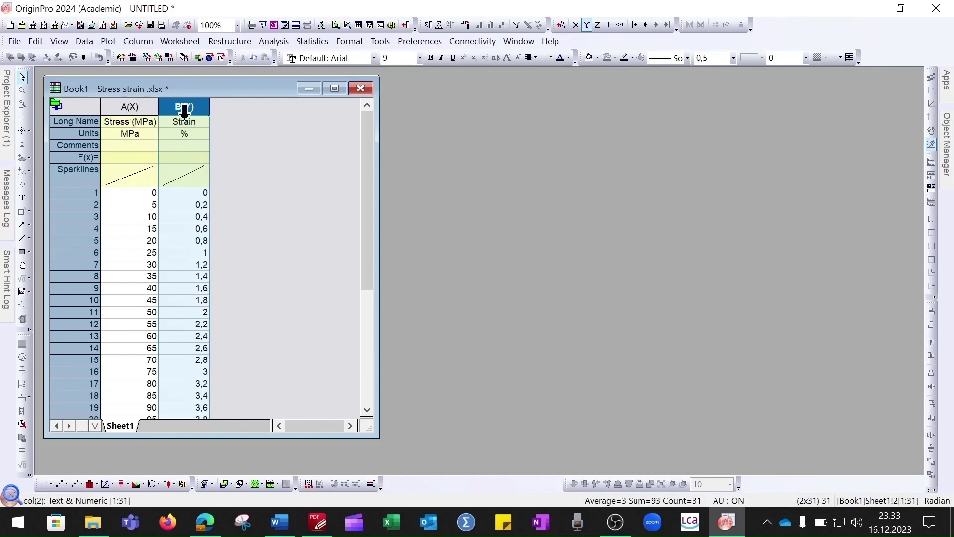
left_click(199, 134)
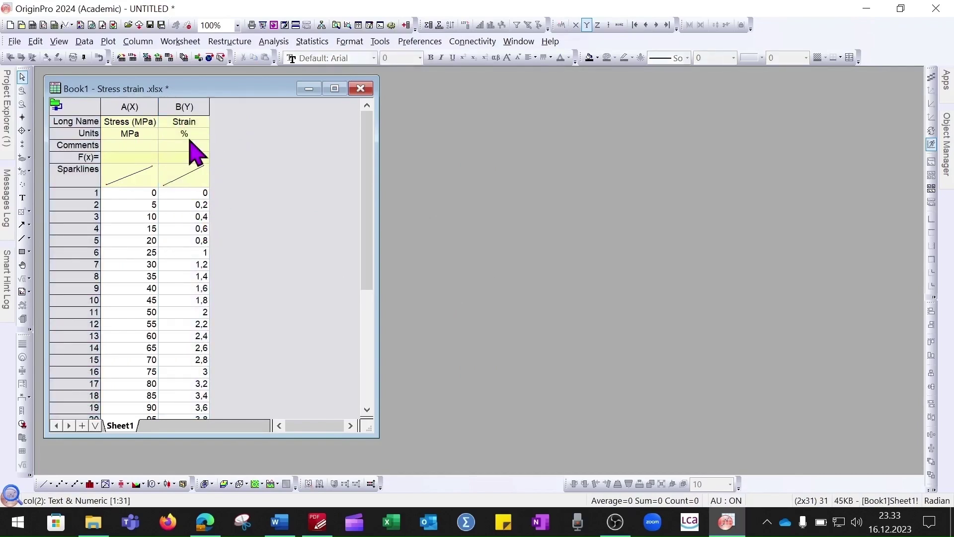
left_click(62, 122)
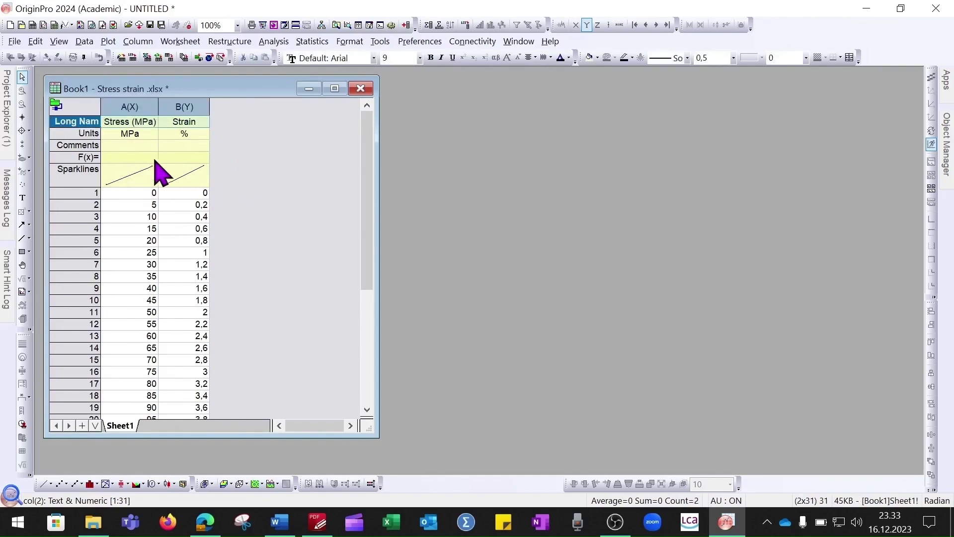
left_click(250, 180)
left_click(47, 133)
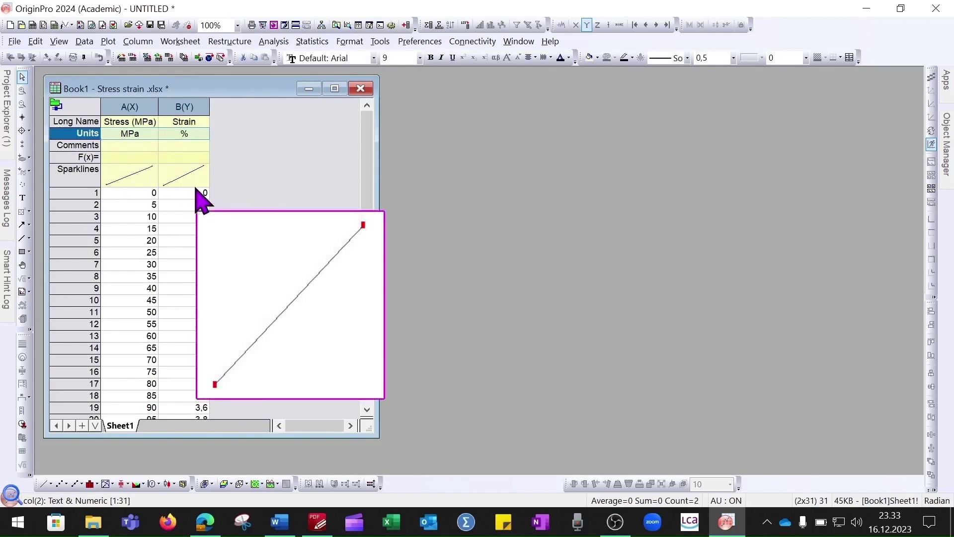
left_click(133, 160)
left_click(85, 145)
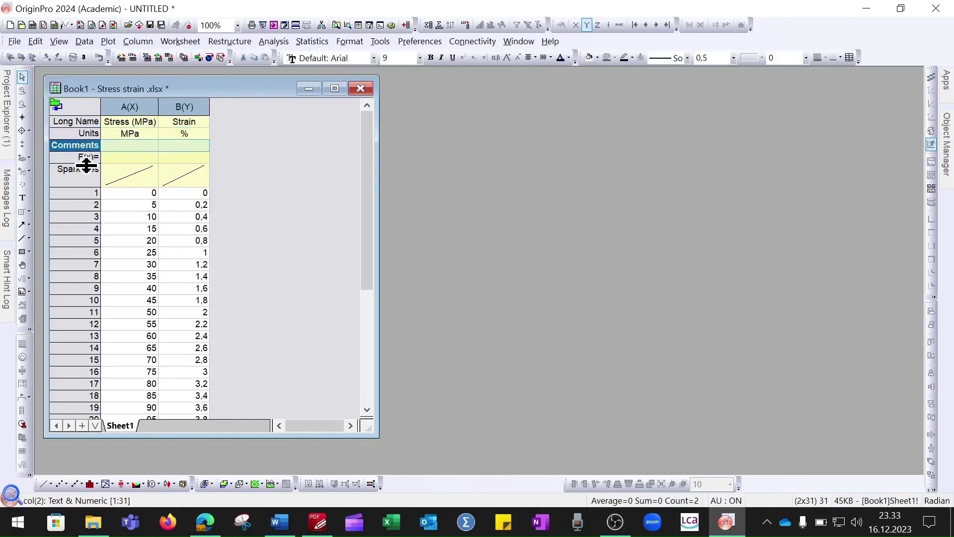
left_click(86, 158)
left_click(138, 192)
left_click(65, 171)
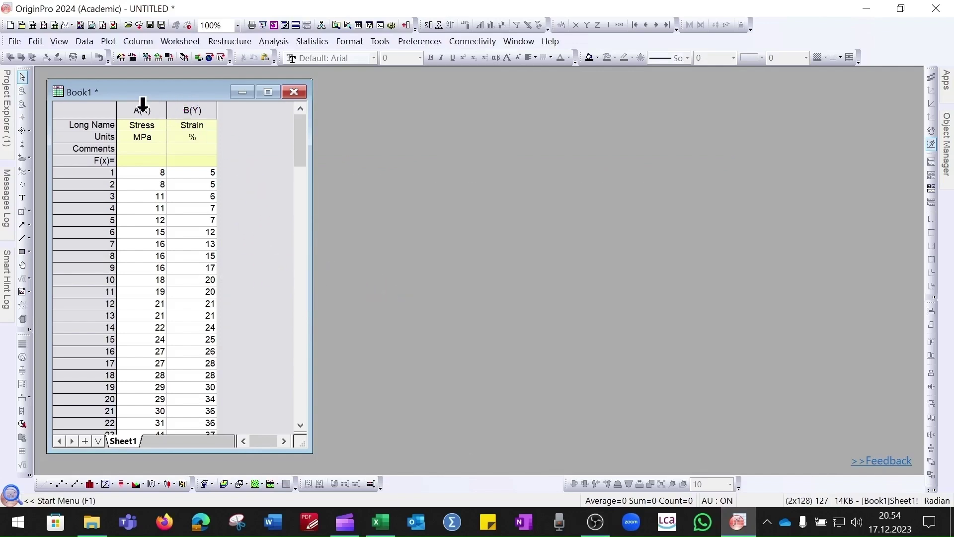
Step: Plot the Stress and Strain columns together as a basic 2D Line graph
left_click_drag(143, 104, 177, 106)
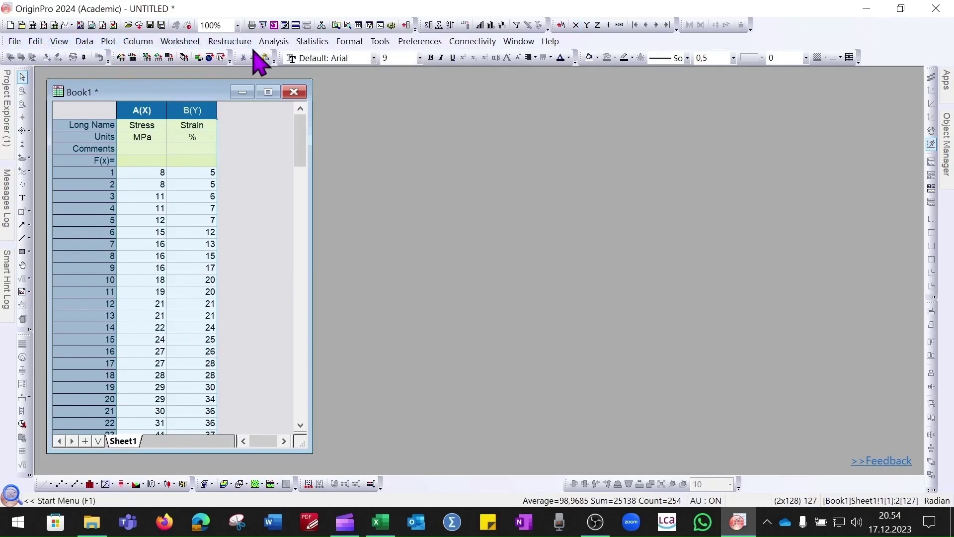
left_click(110, 43)
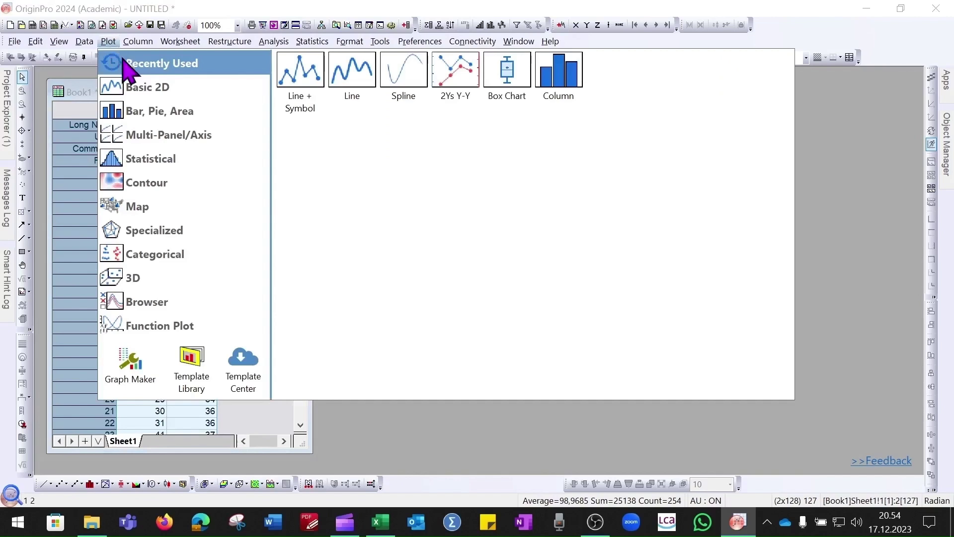
mouse_move(155, 113)
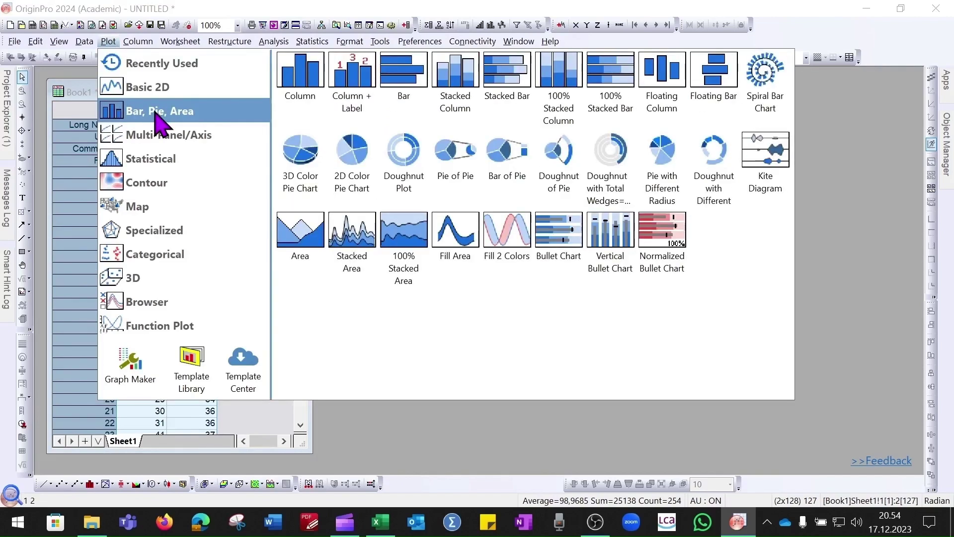
left_click(454, 120)
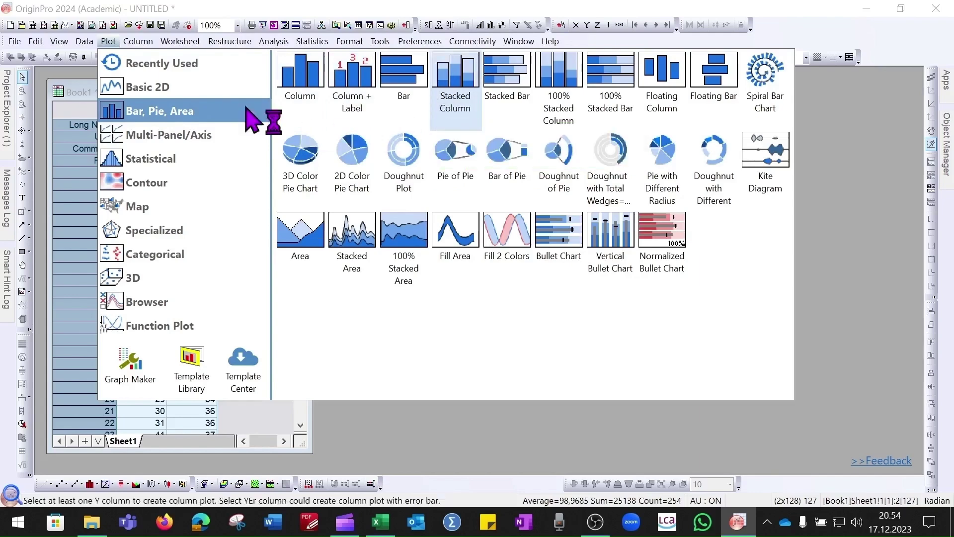
mouse_move(196, 145)
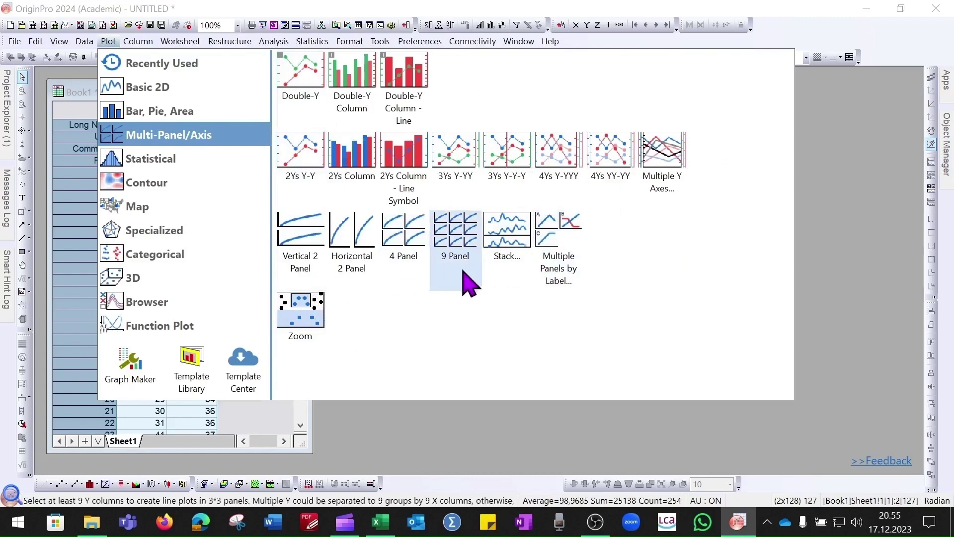
mouse_move(255, 172)
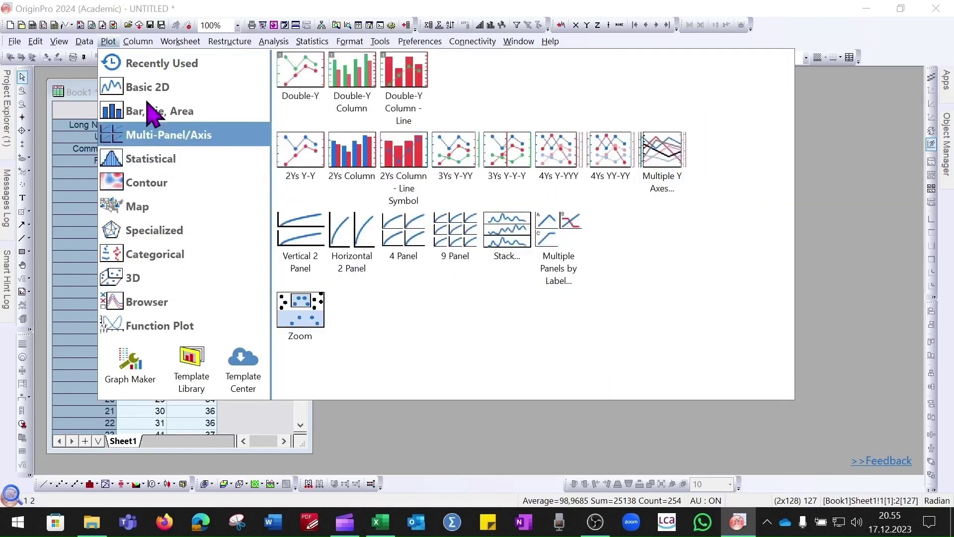
mouse_move(148, 94)
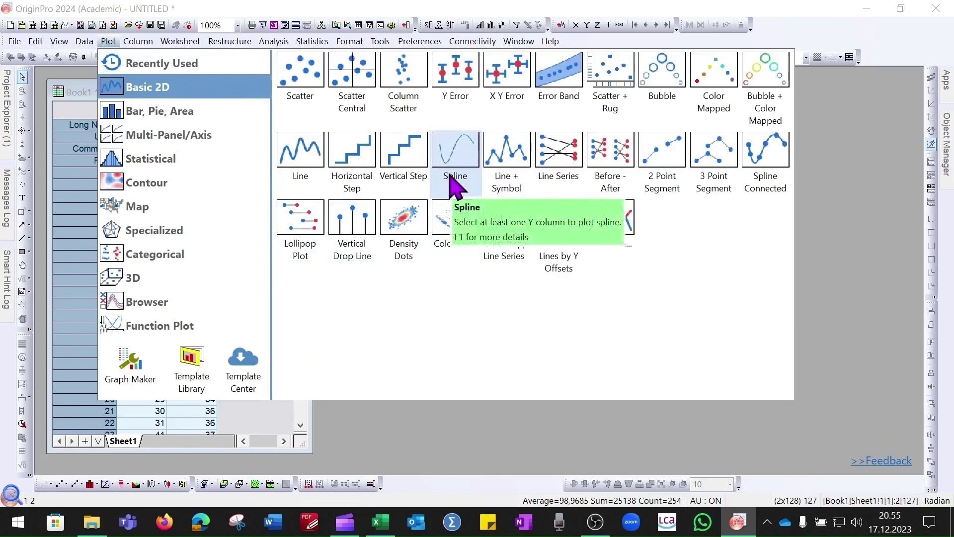
left_click(306, 160)
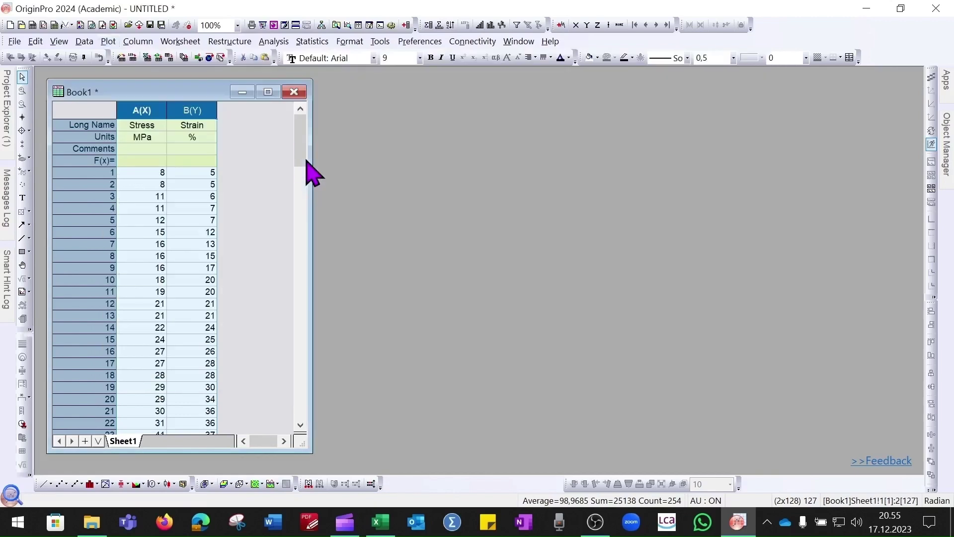
Step: Place the graph window beside the worksheet and enter "tutorial" as the Strain column's comment
left_click_drag(302, 135, 560, 112)
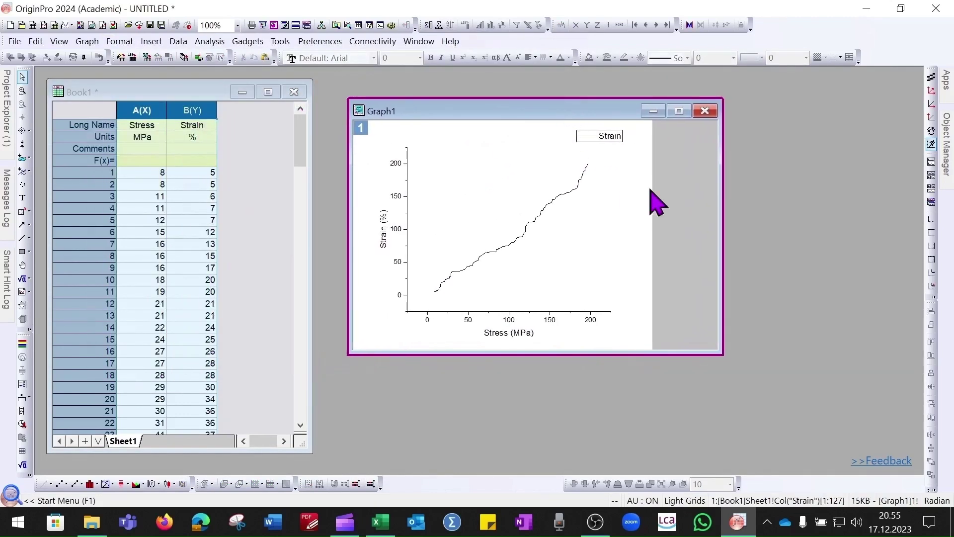
left_click(194, 167)
double_click(189, 150)
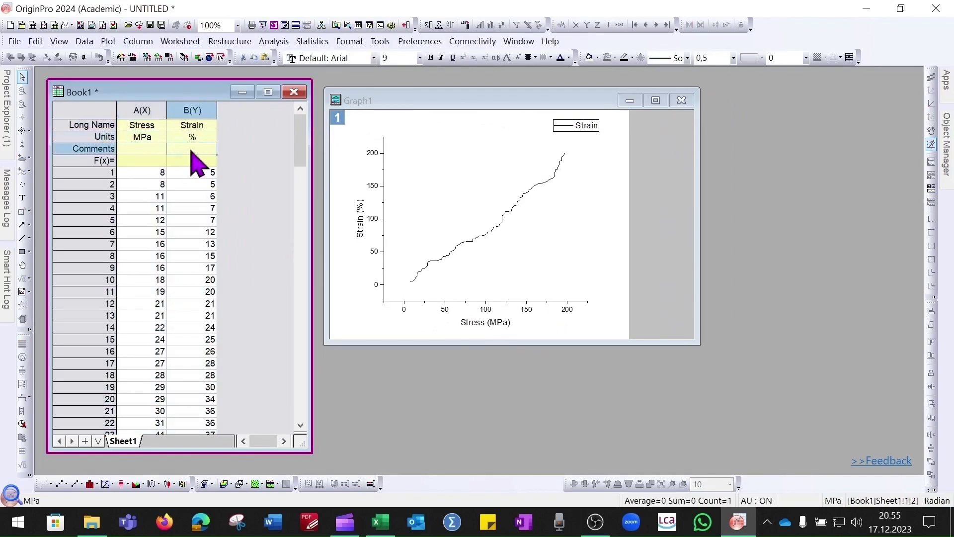
type("tutorial")
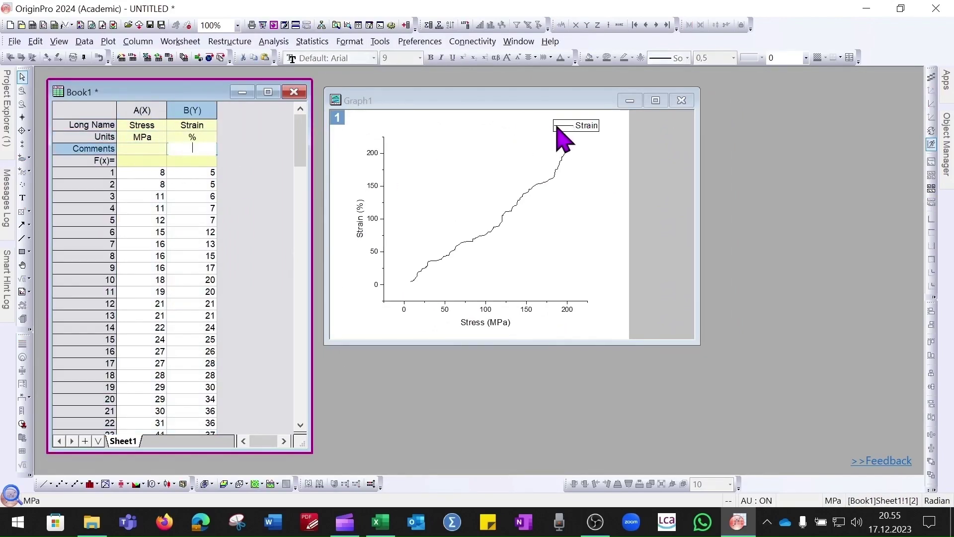
key("Return")
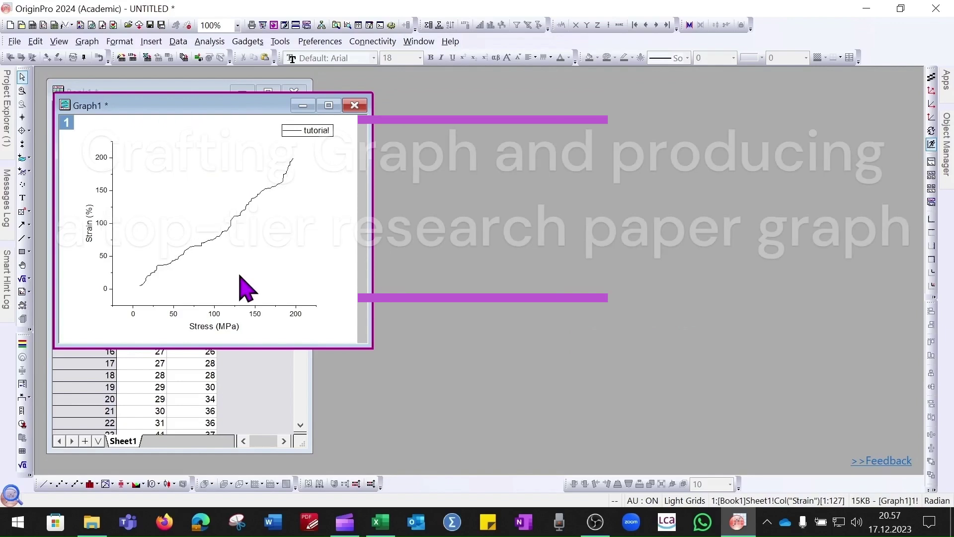
Step: Set the starting value of the graph's horizontal axis scale to 0 and apply it
double_click(172, 316)
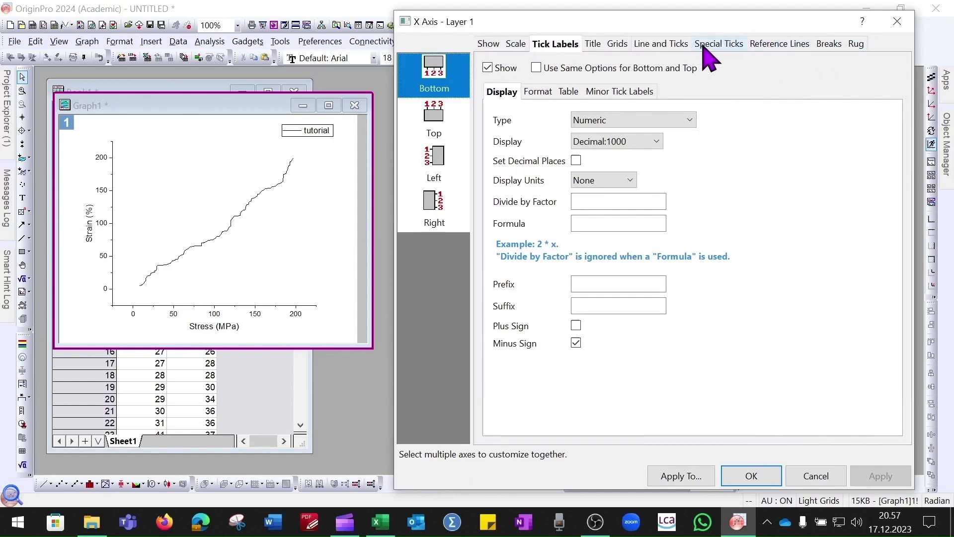
left_click(489, 45)
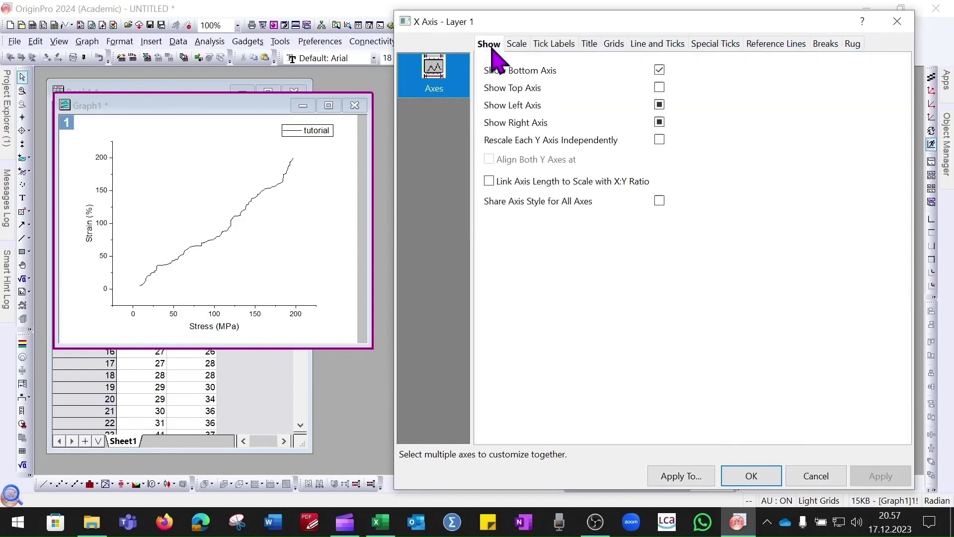
left_click(516, 47)
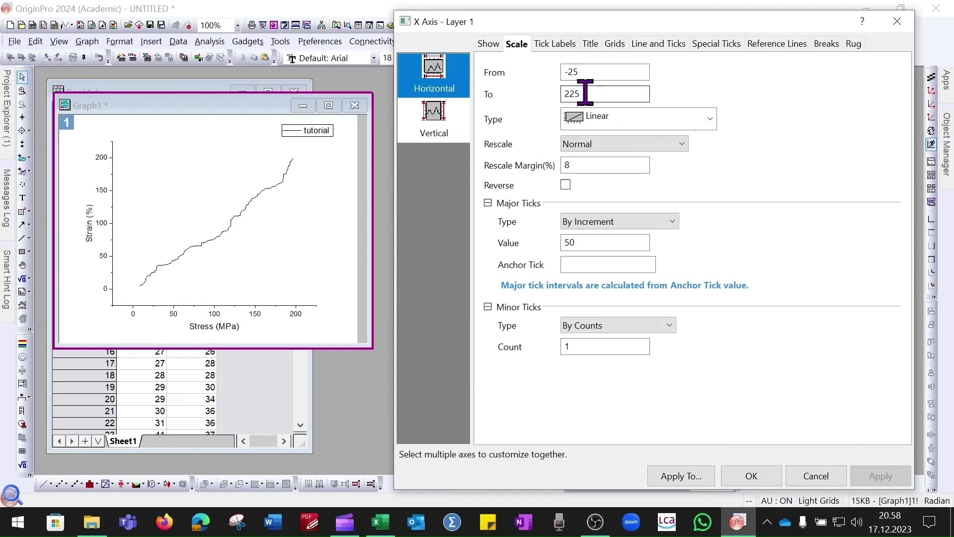
left_click(584, 70)
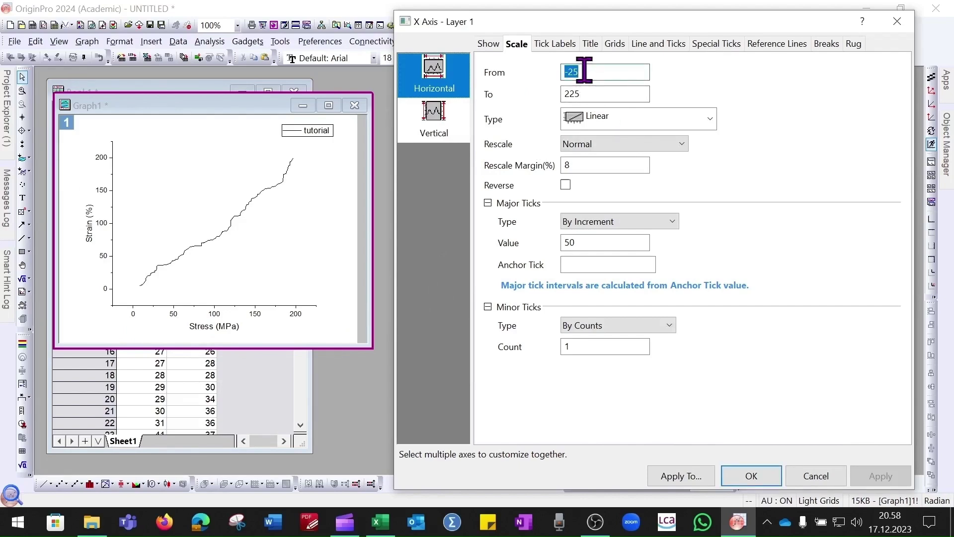
type("0")
left_click(881, 476)
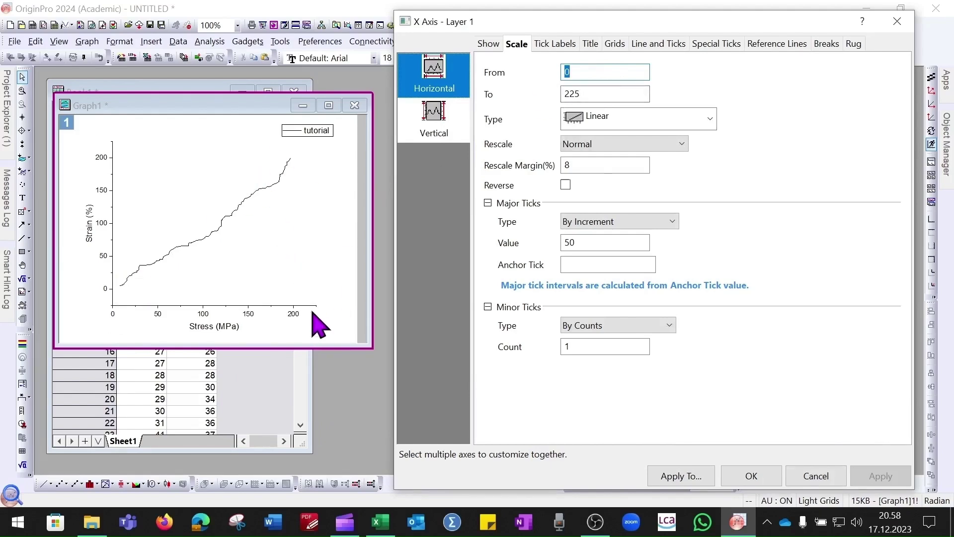
Step: Look through the scale types available for the horizontal axis, keeping Linear
left_click(681, 122)
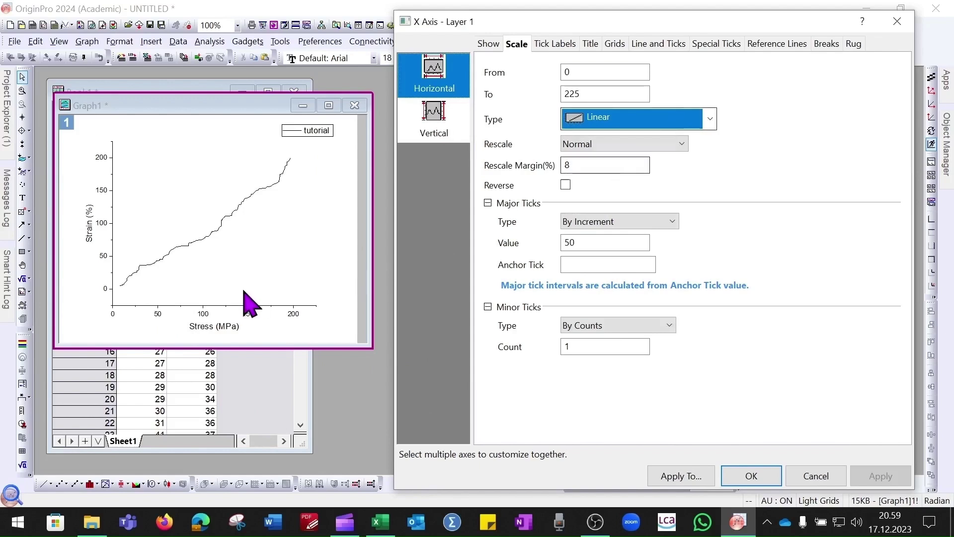
left_click(710, 121)
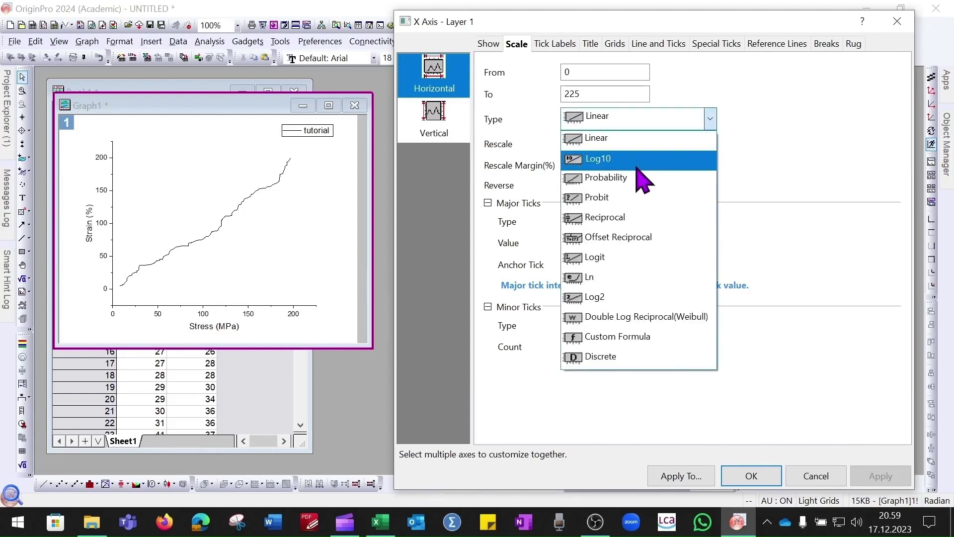
left_click(711, 137)
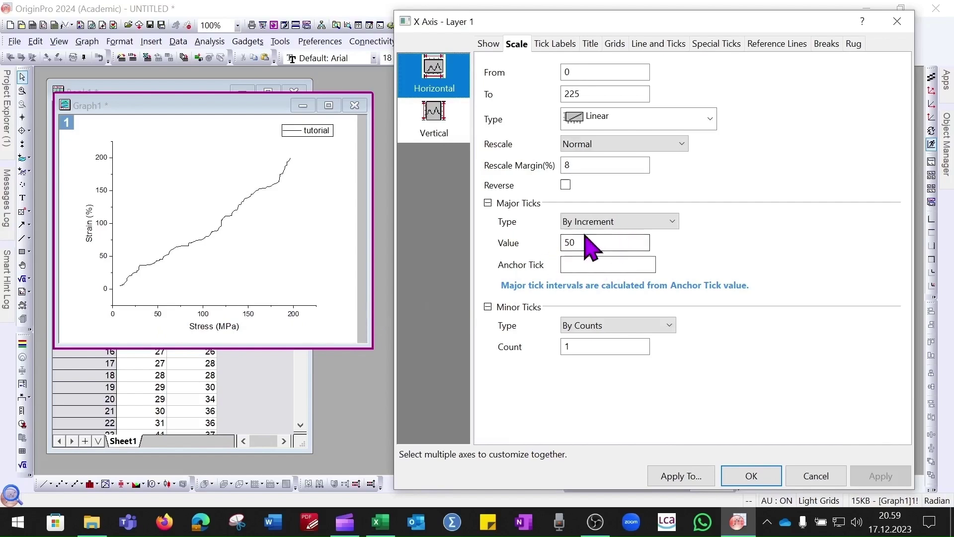
Step: Try the horizontal axis major ticks as By Counts, and switch them back to By Increment
left_click(673, 221)
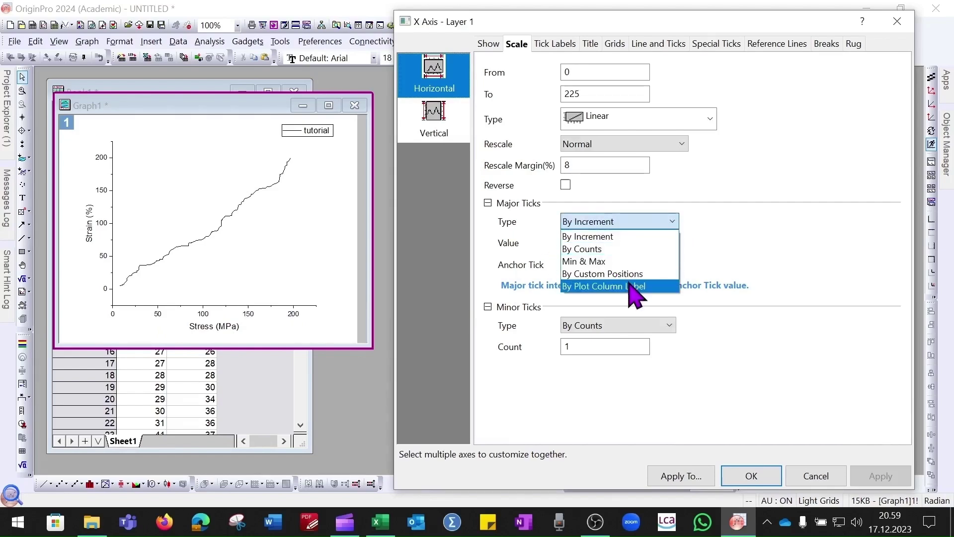
left_click(616, 250)
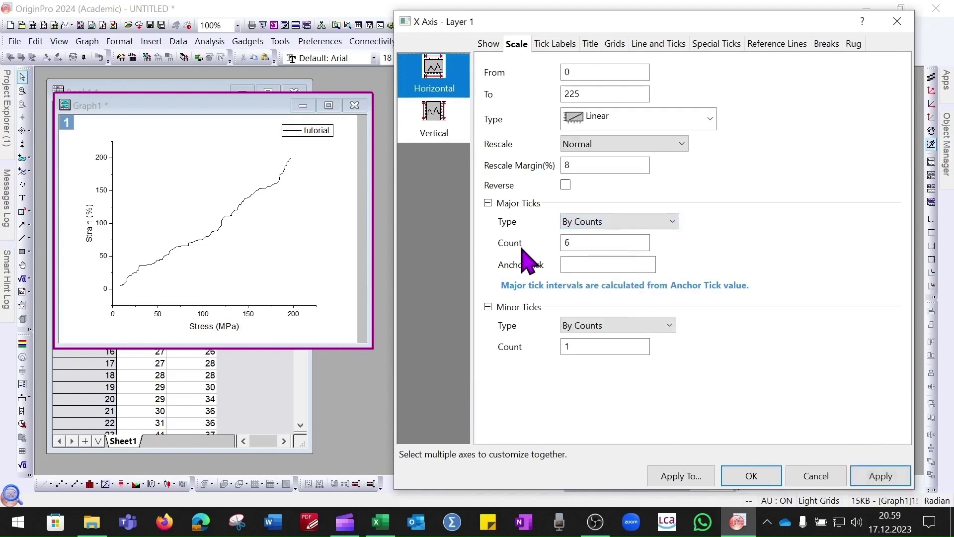
left_click(879, 475)
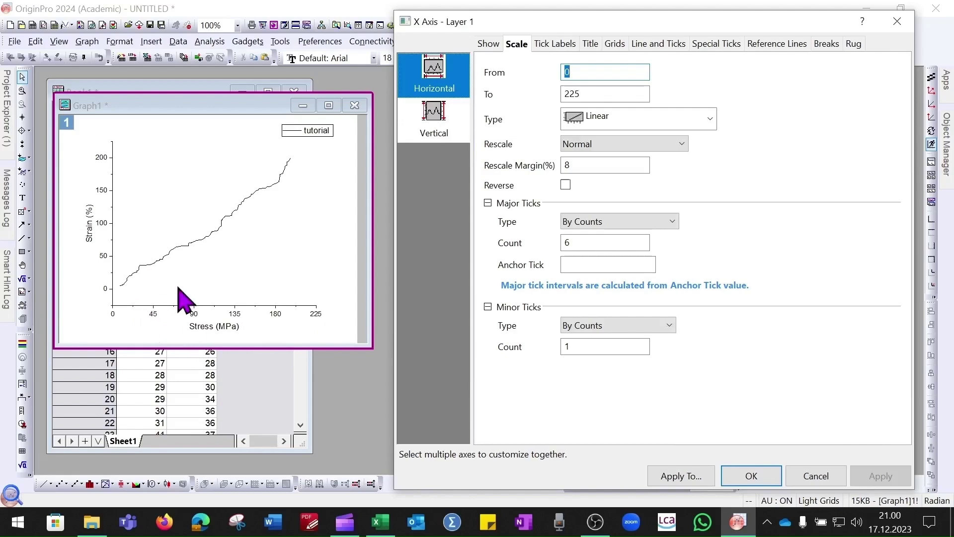
left_click(672, 221)
left_click(656, 235)
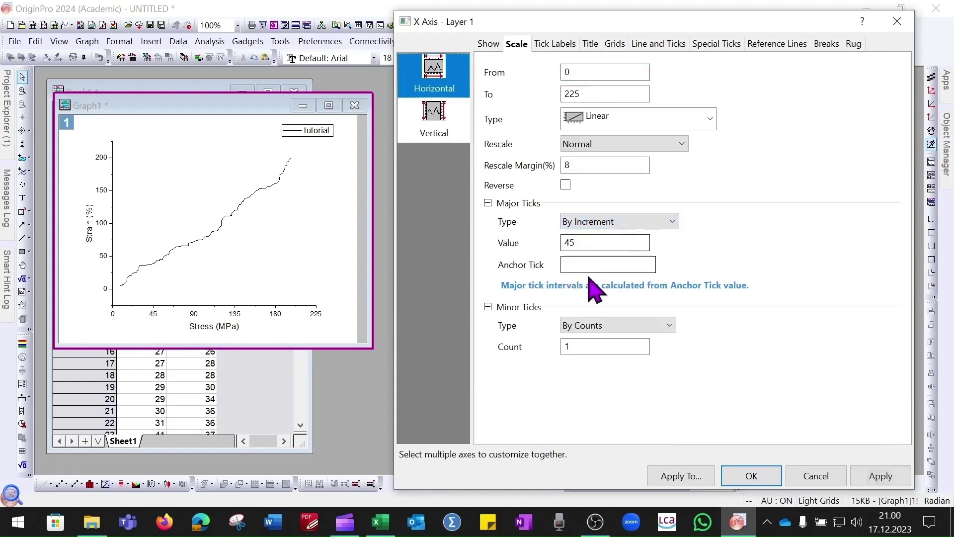
left_click(895, 479)
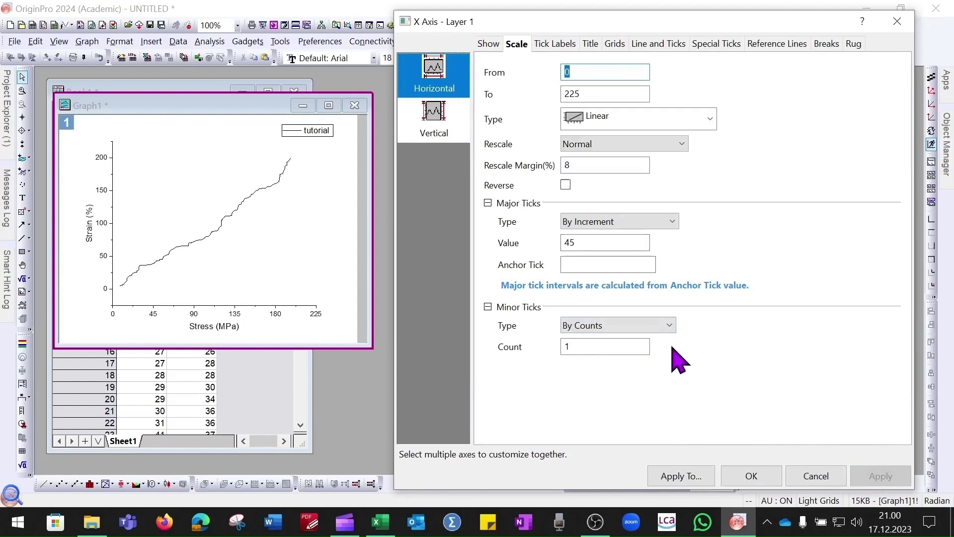
Step: Try a major tick increment of 25 on the horizontal axis
double_click(584, 240)
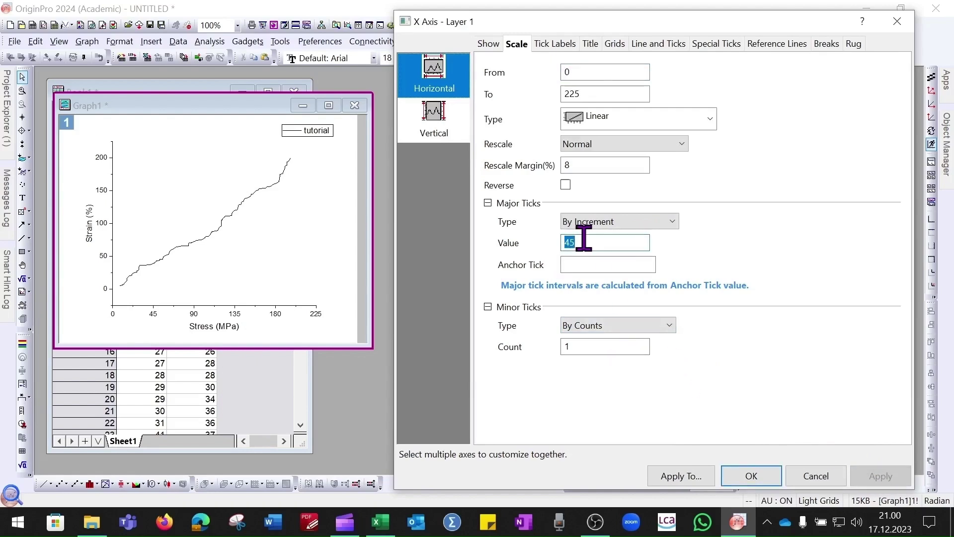
type("50")
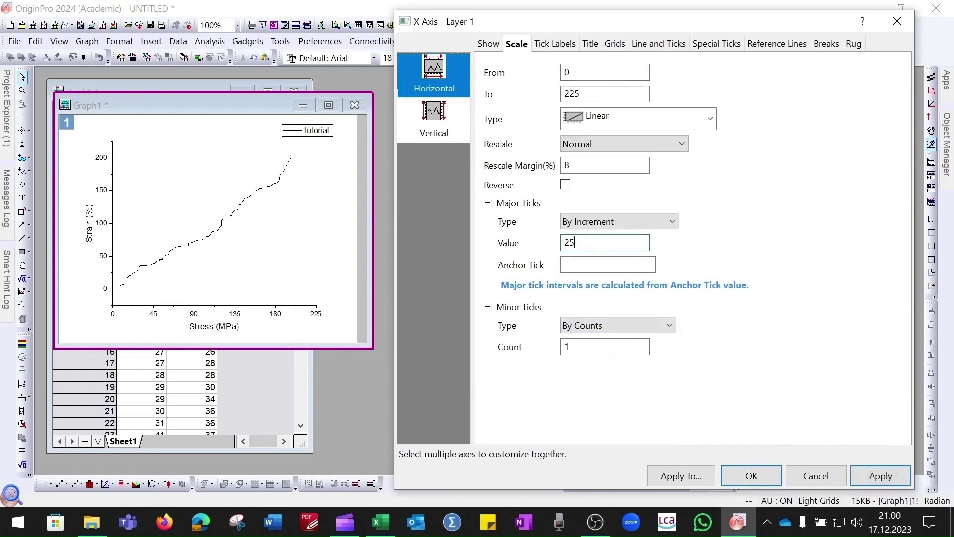
left_click(881, 476)
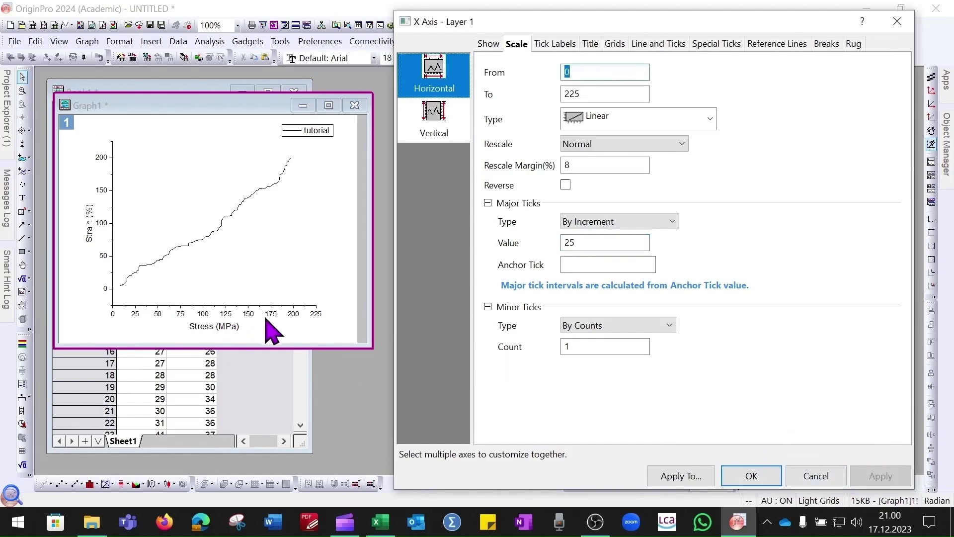
Step: Set the horizontal axis major tick increment to 45 and apply it
double_click(580, 246)
type("45")
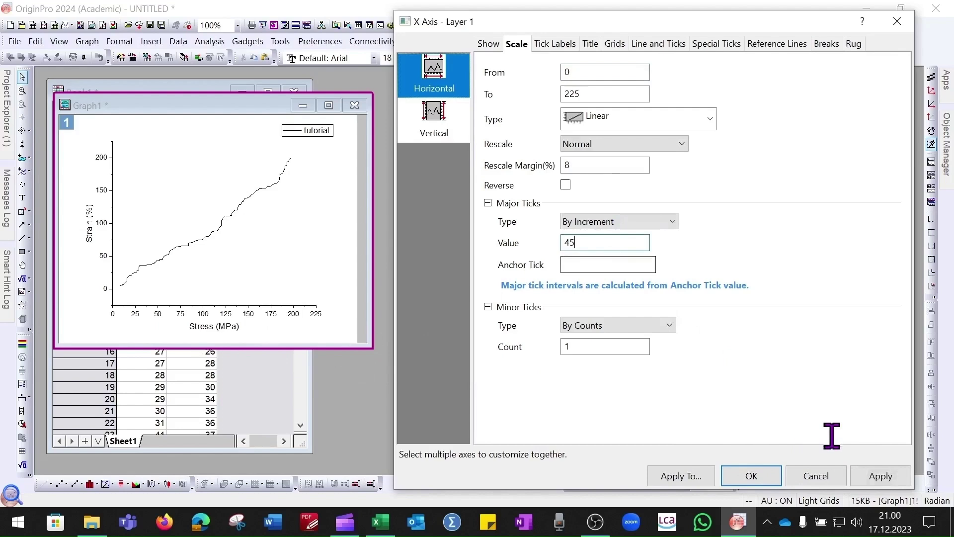
left_click(881, 476)
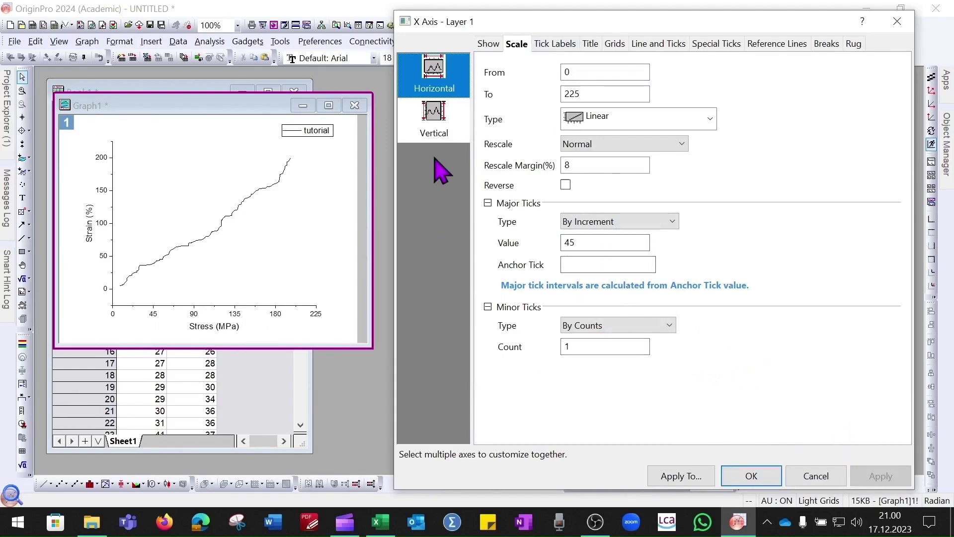
Step: Set the starting value of the vertical axis scale to 0 and apply it
left_click(436, 120)
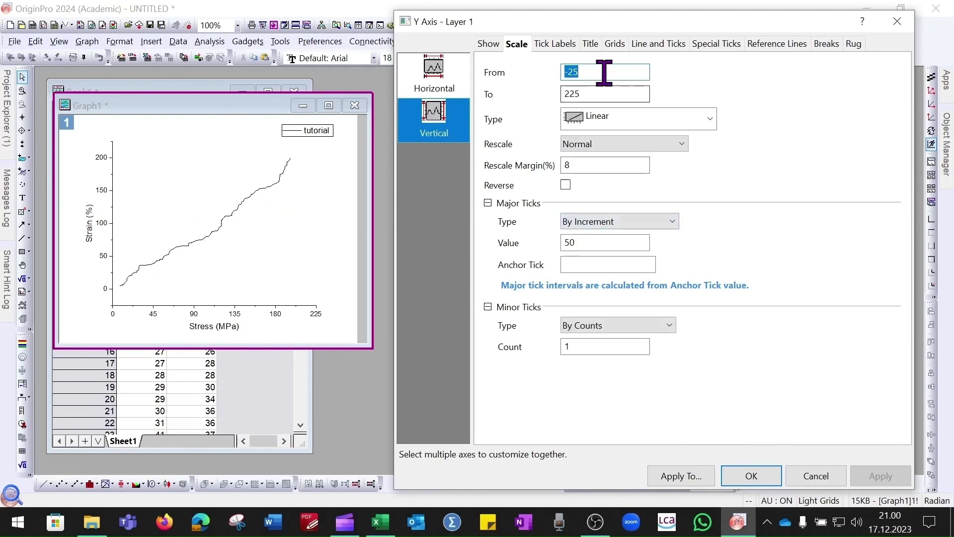
type("0")
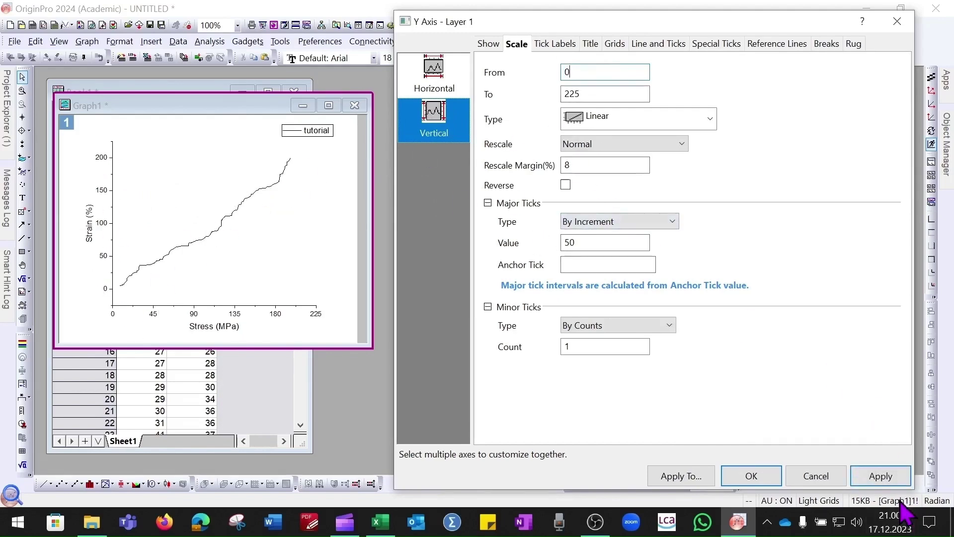
left_click(886, 482)
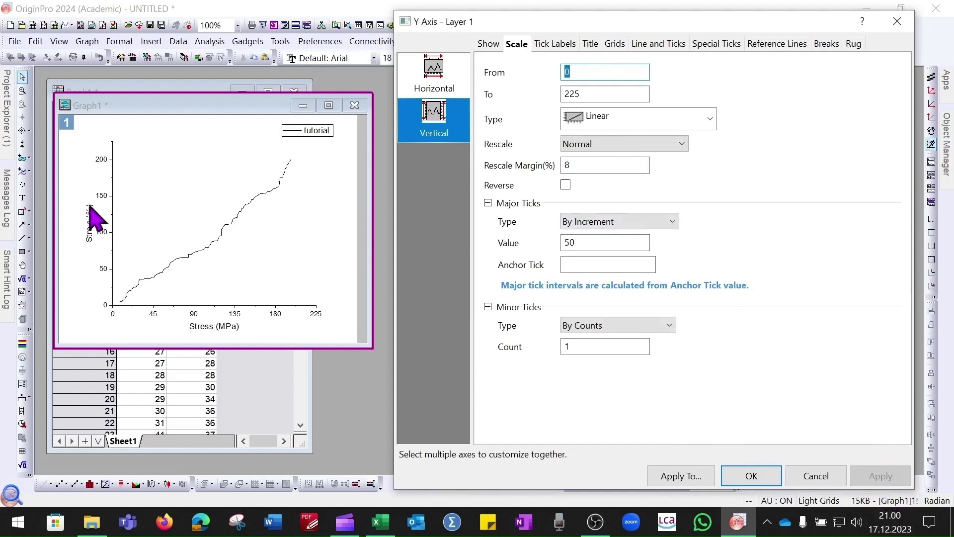
Step: Look through the tick label types available for the bottom axis, keeping Numeric
left_click(437, 72)
left_click(565, 42)
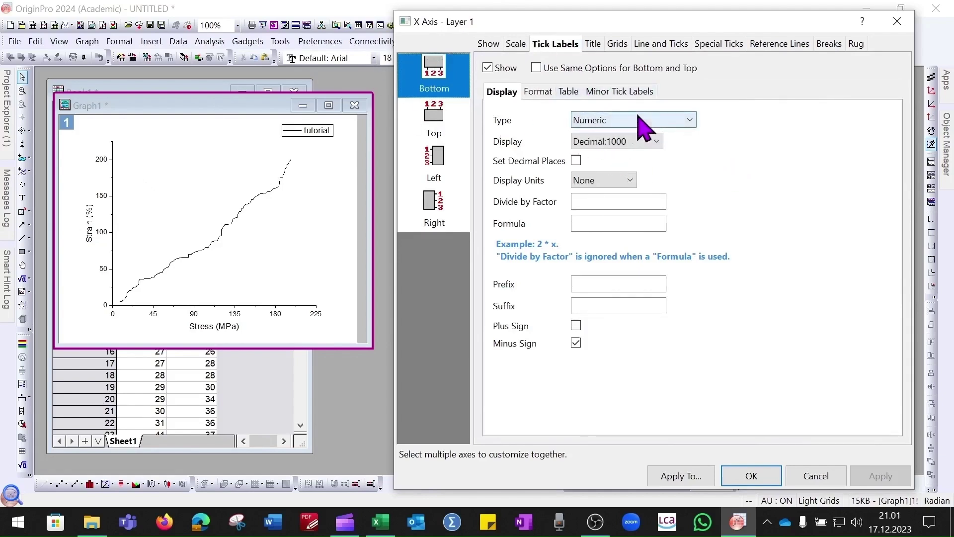
left_click(692, 121)
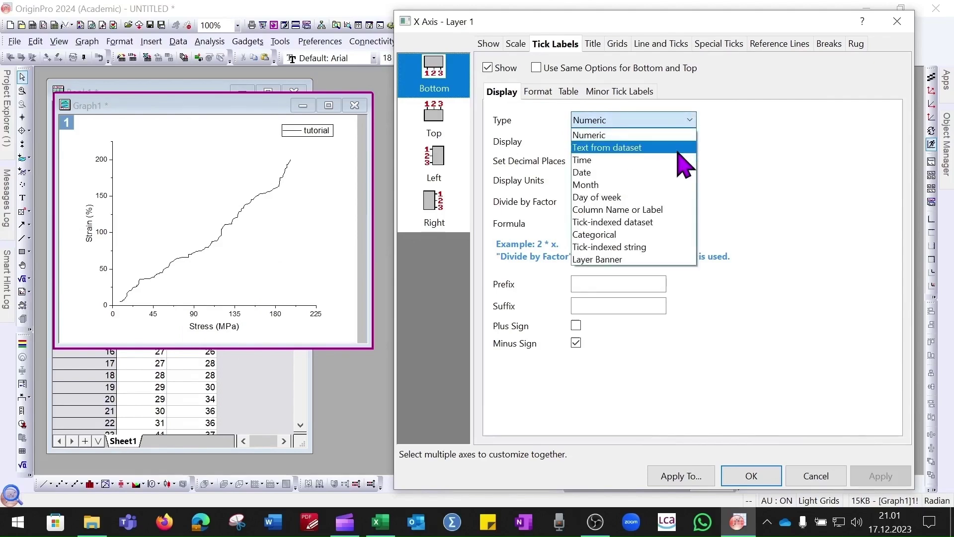
left_click(691, 124)
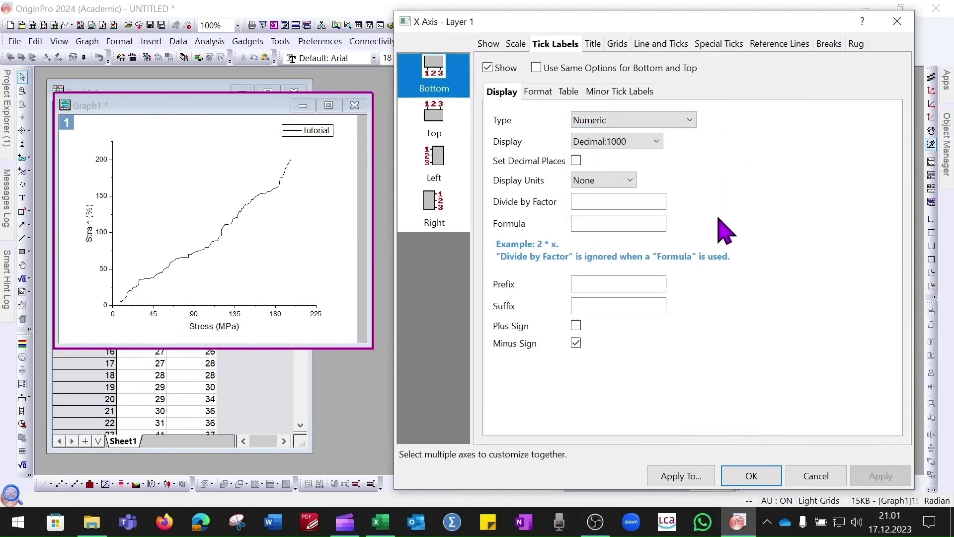
Step: Try Red as the color of the bottom axis tick labels, and set it back to Auto
left_click(540, 94)
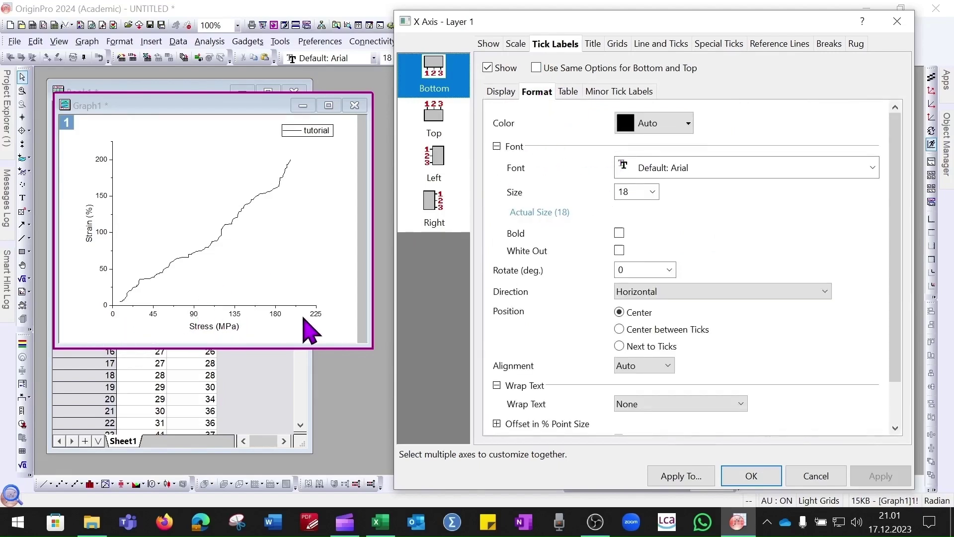
left_click(690, 125)
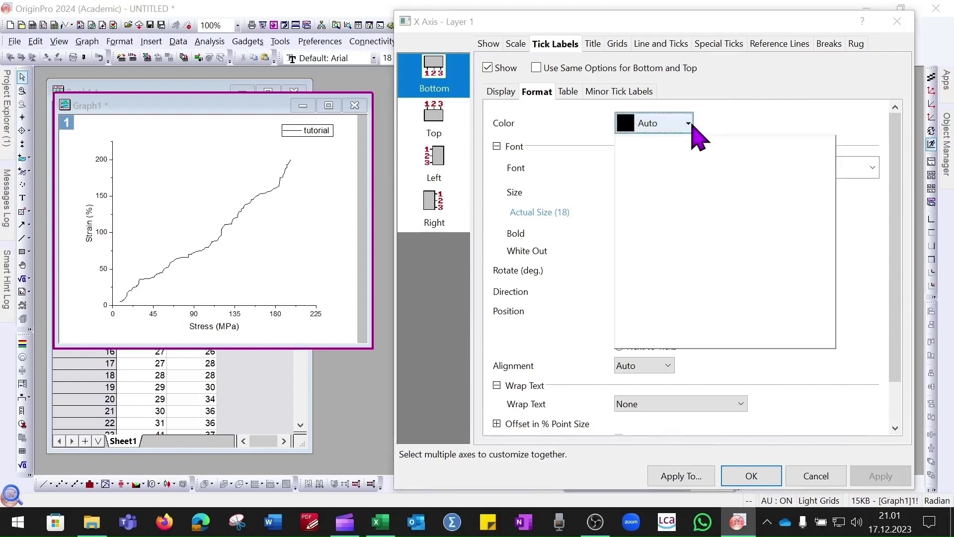
left_click(639, 163)
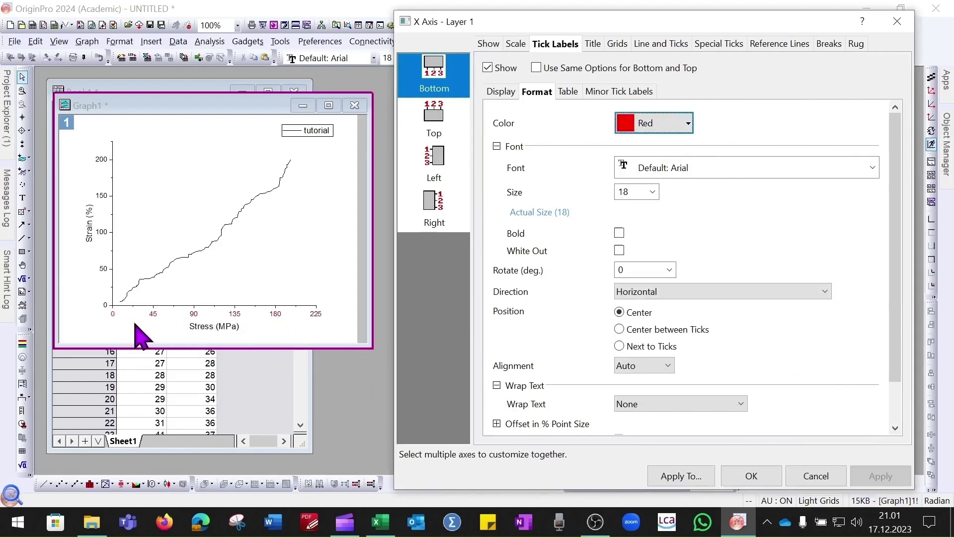
left_click(661, 126)
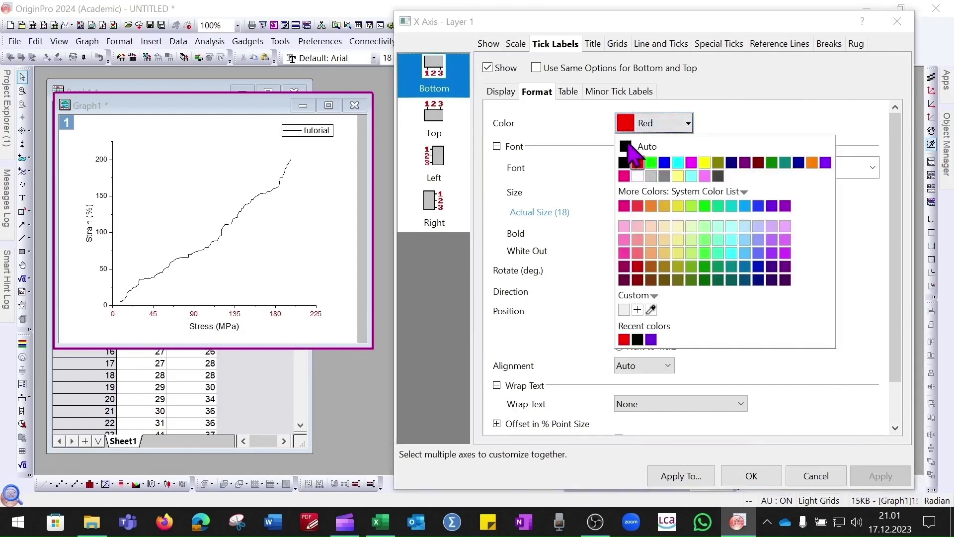
left_click(639, 145)
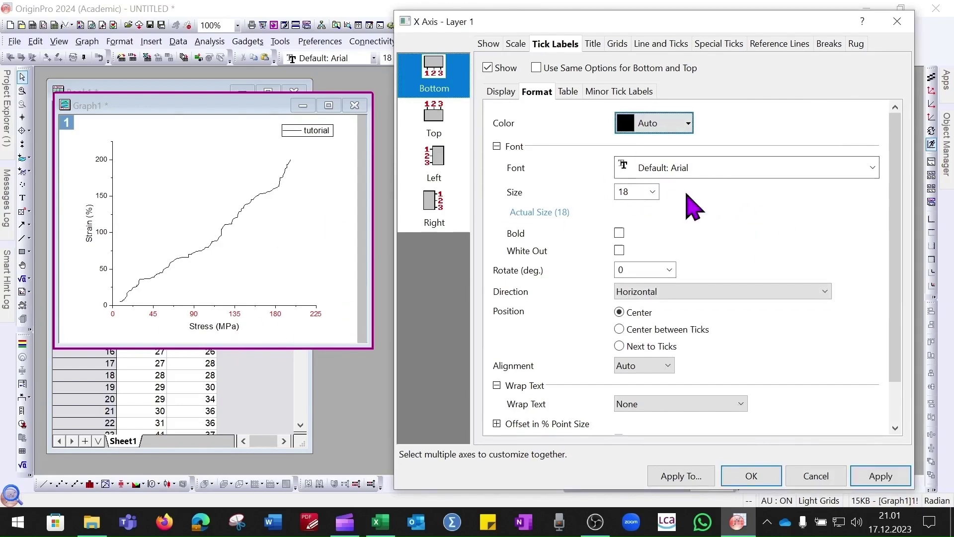
Step: Set the bottom axis tick labels to font size 22 and make them bold
left_click(653, 192)
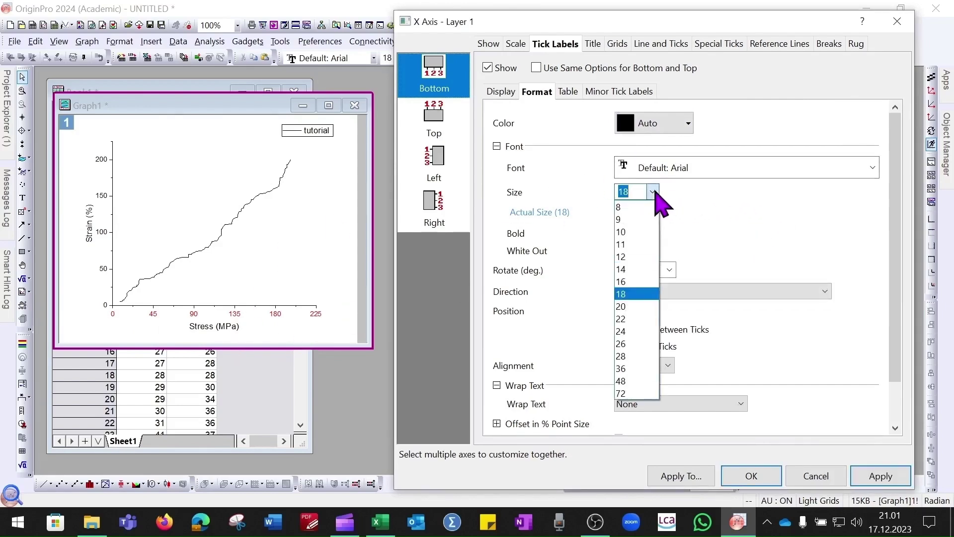
left_click(634, 322)
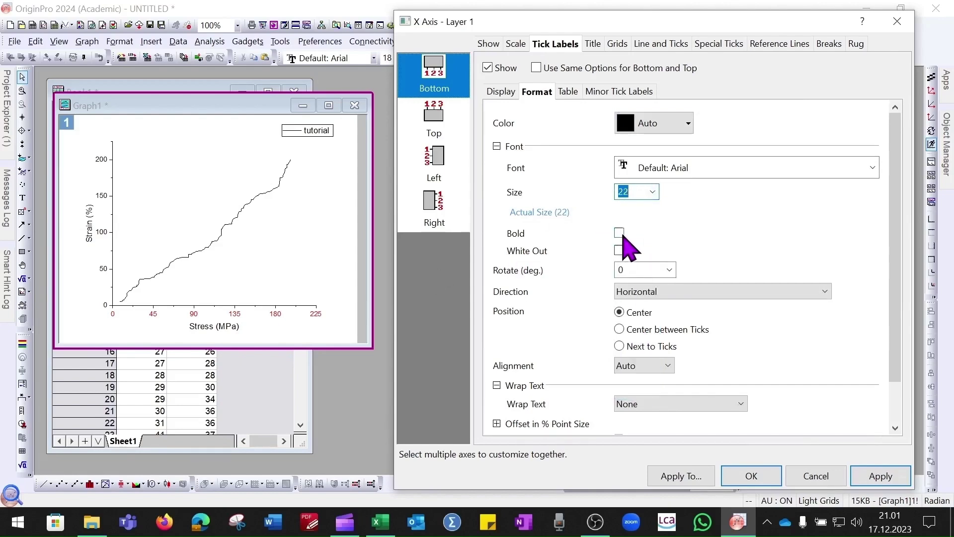
scroll(562, 281, "down", 3)
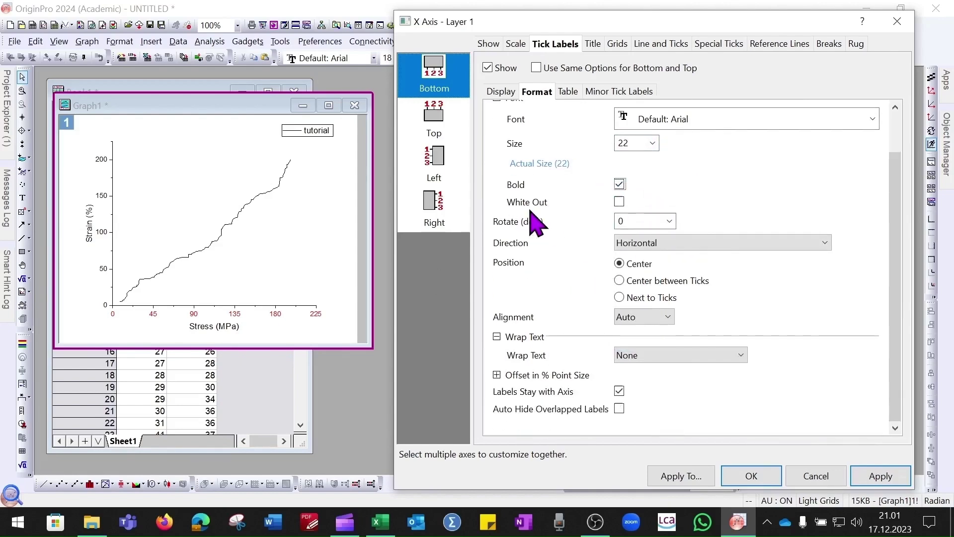
Step: Try the Vertical direction for the bottom axis tick labels, and set it back to Horizontal
left_click(727, 243)
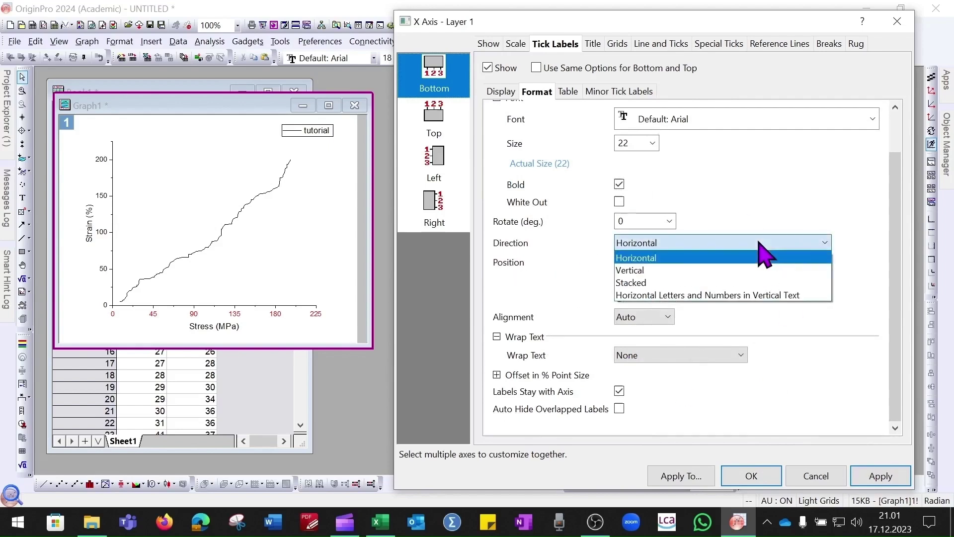
left_click(679, 271)
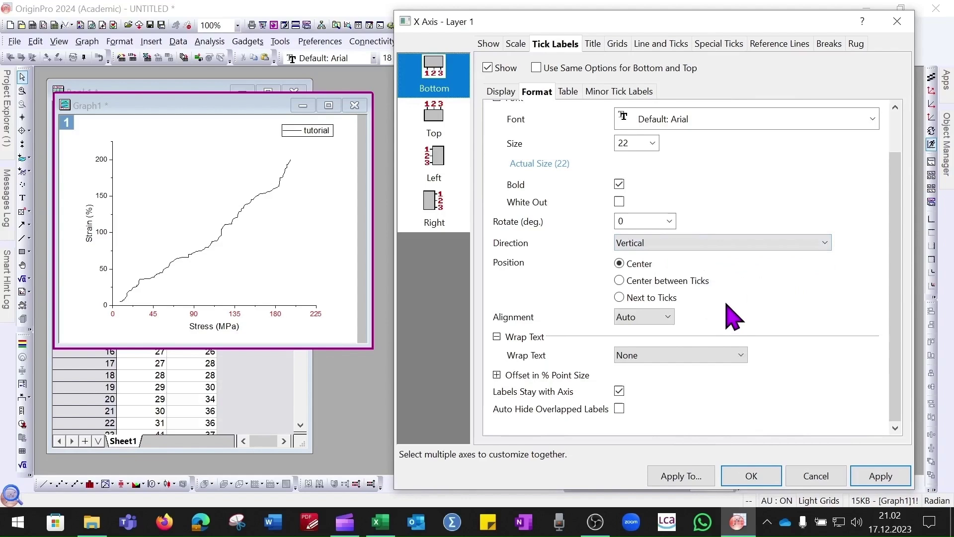
left_click(881, 475)
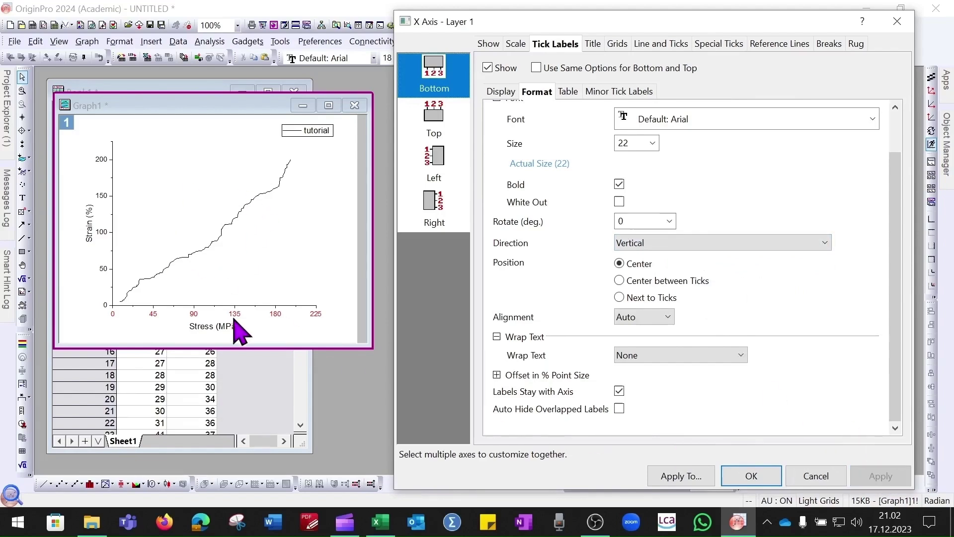
left_click(696, 242)
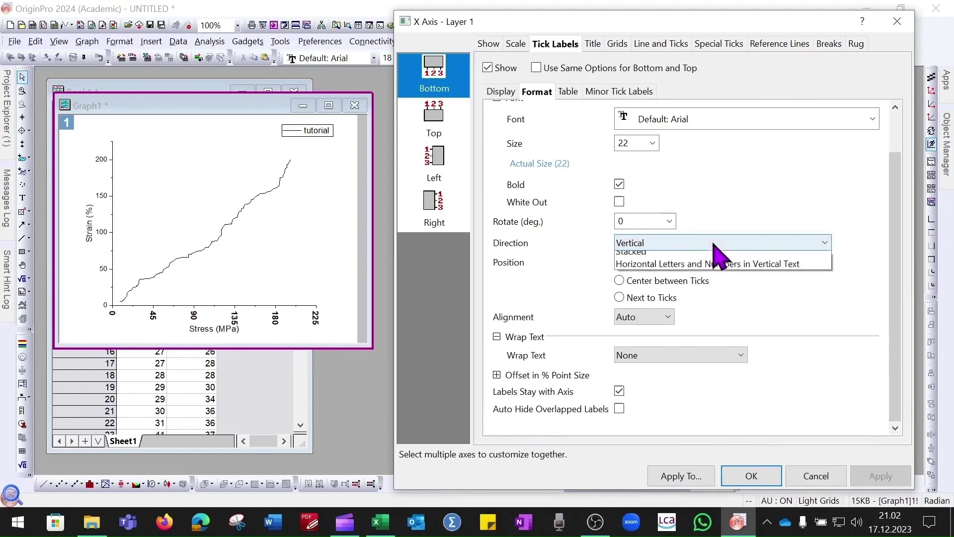
left_click(674, 257)
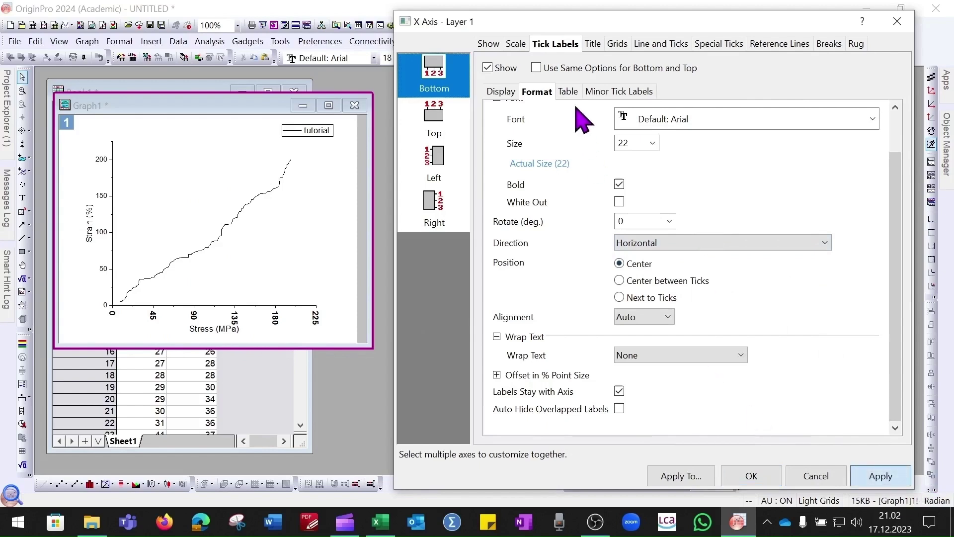
key("Return")
Step: Look through the colors available for the bottom axis title, keeping Black
left_click(591, 47)
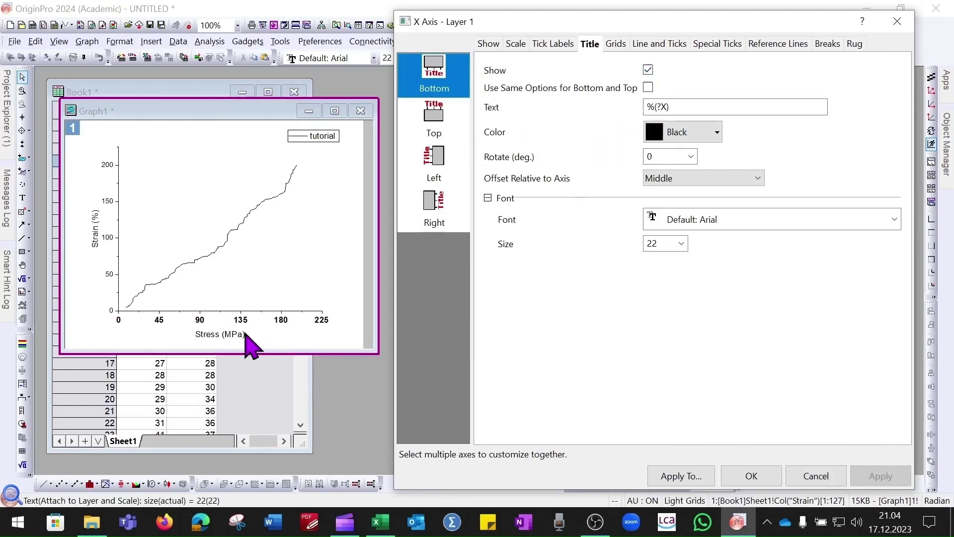
left_click(718, 138)
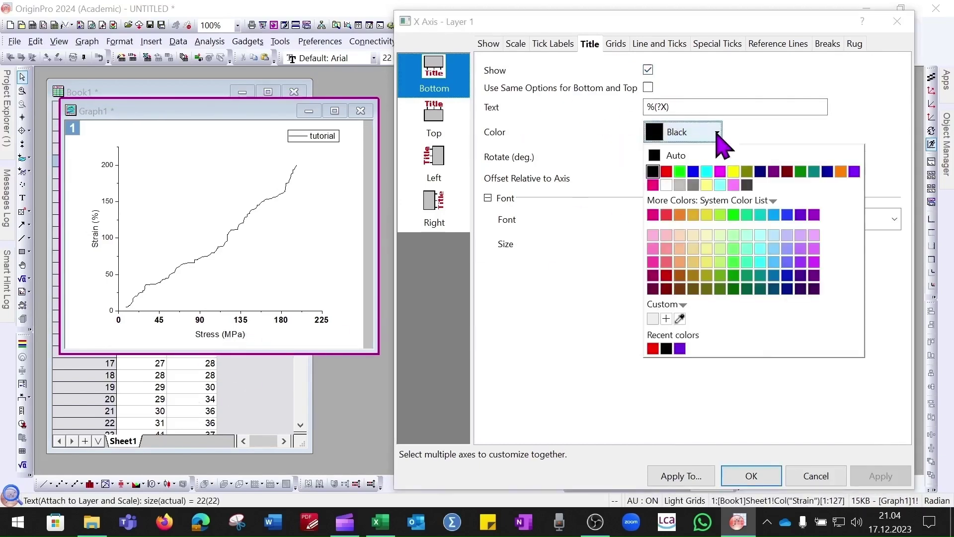
left_click(718, 134)
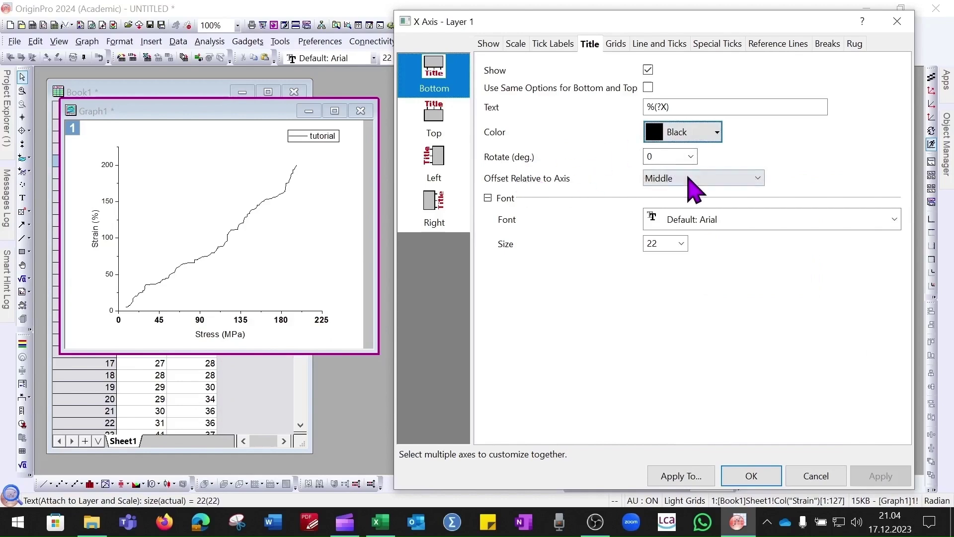
Step: Try Begin from Axis Begin as the bottom axis title's offset relative to the axis, and set it back to Middle
left_click(735, 179)
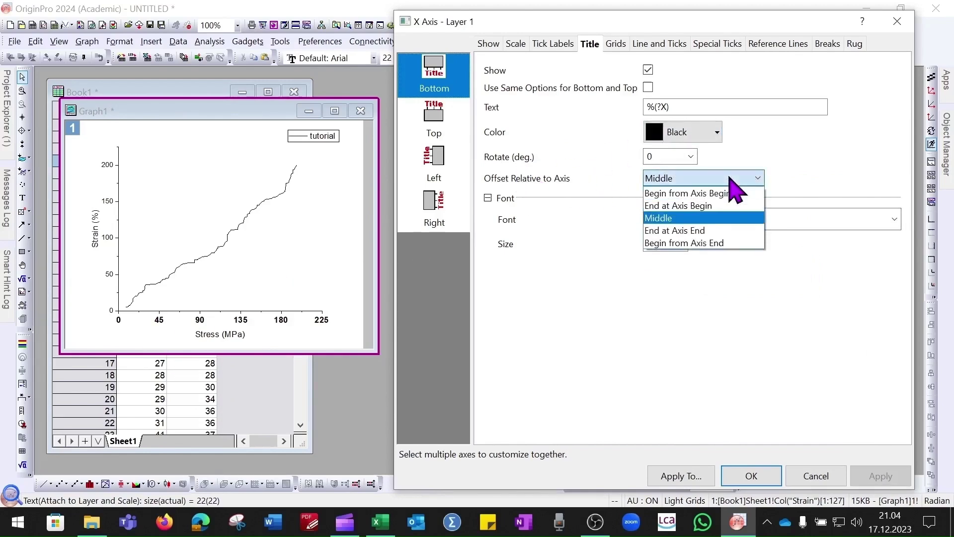
left_click(736, 190)
left_click(744, 184)
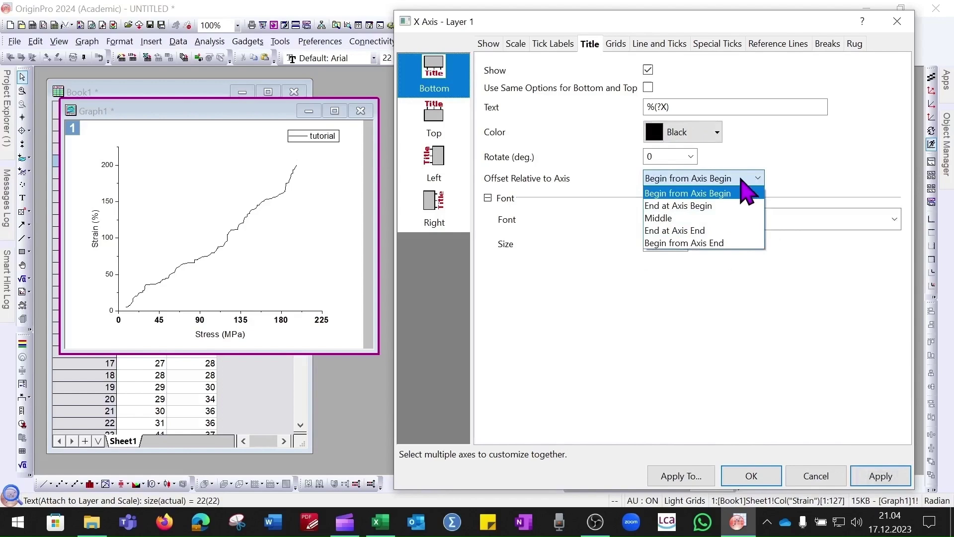
left_click(687, 189)
left_click(882, 477)
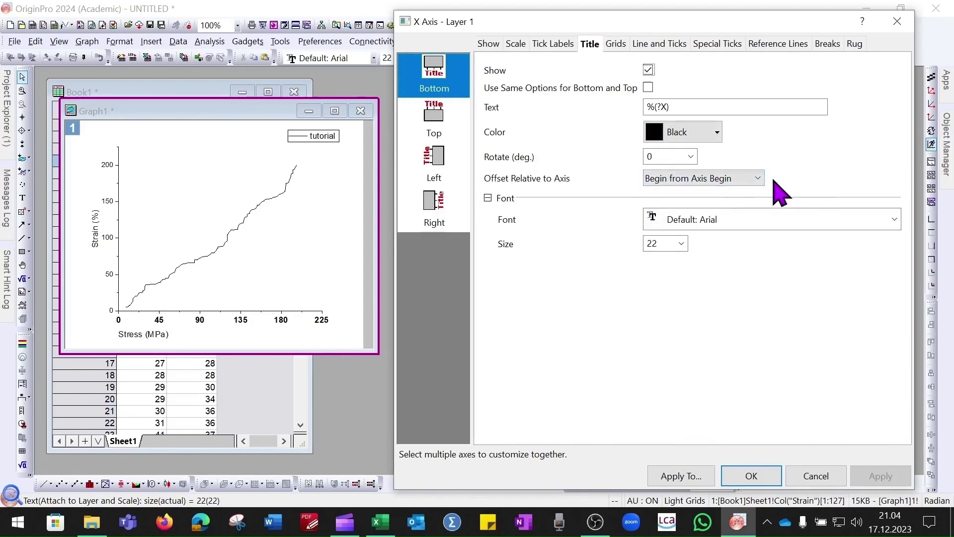
left_click(751, 179)
left_click(696, 215)
left_click(881, 476)
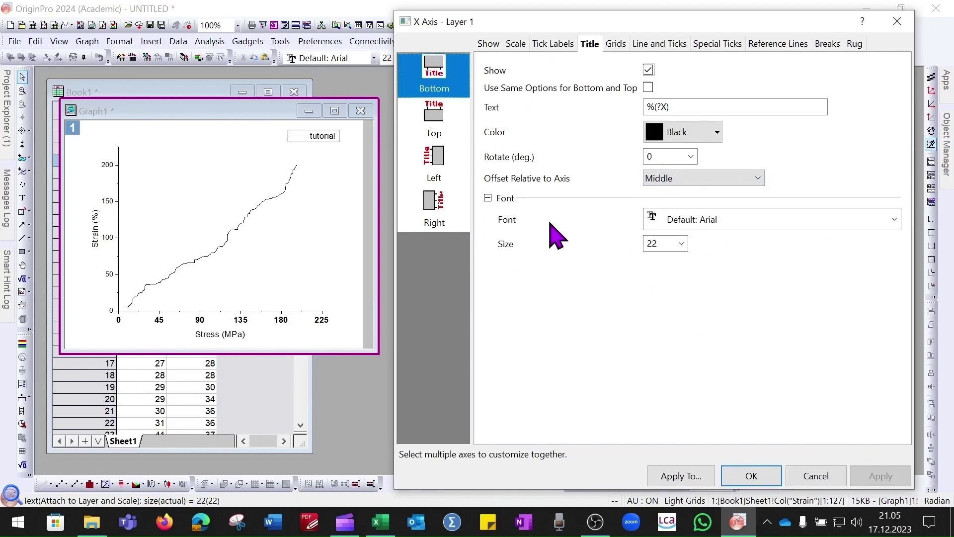
left_click(894, 220)
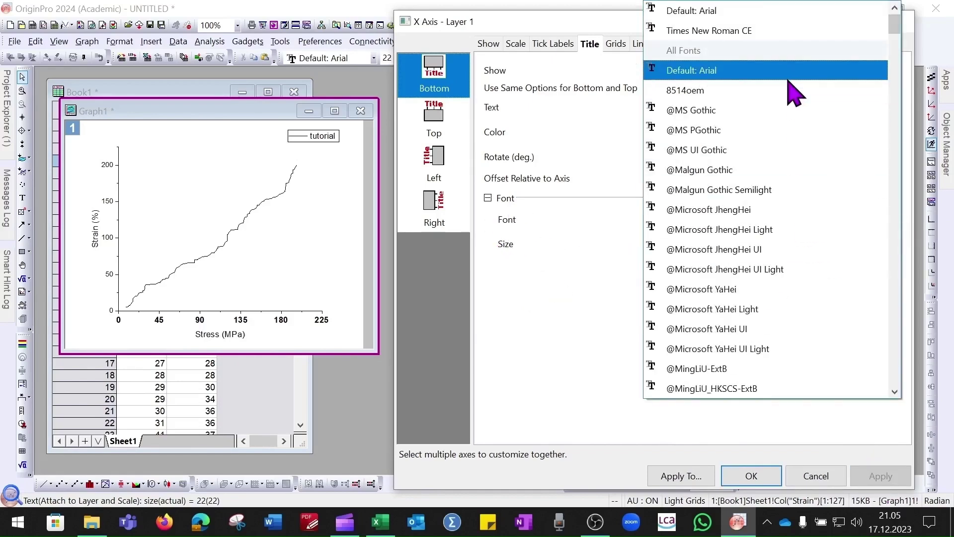
left_click(696, 110)
left_click(682, 243)
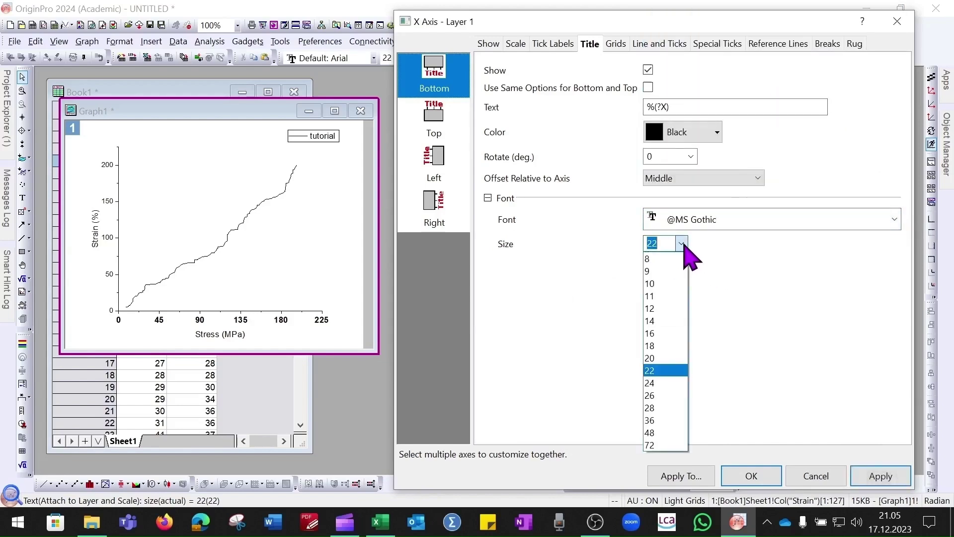
left_click(661, 382)
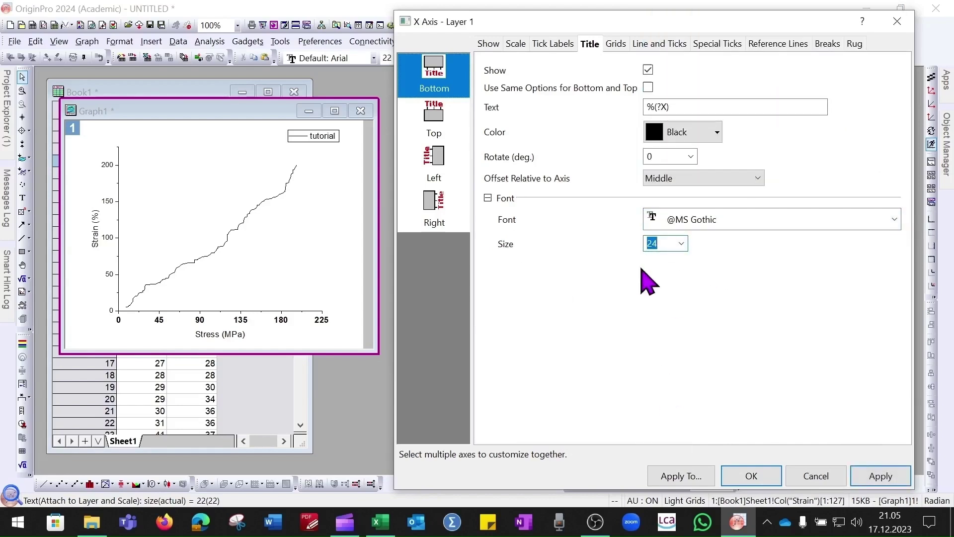
left_click(877, 477)
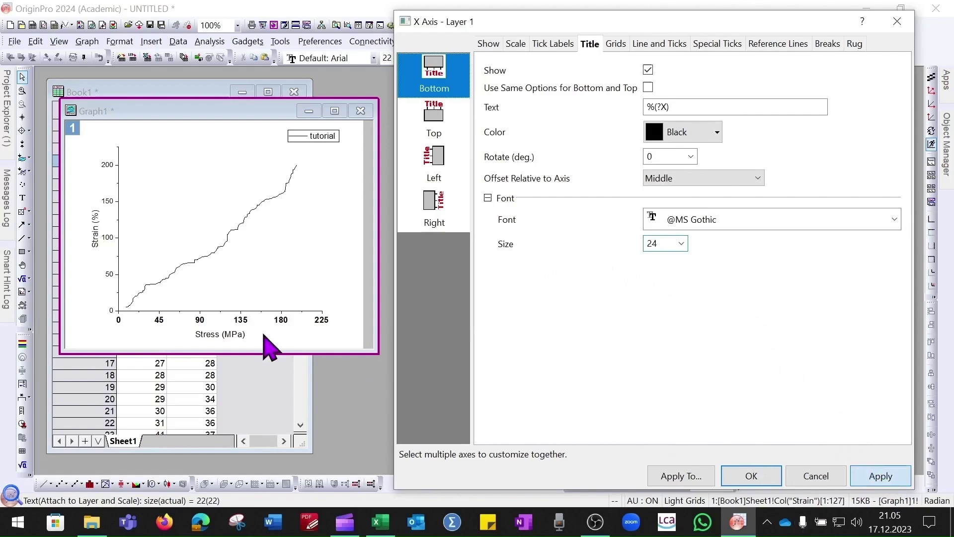
Step: Change the bottom axis title's font to Times New Roman CE and apply it
left_click(781, 220)
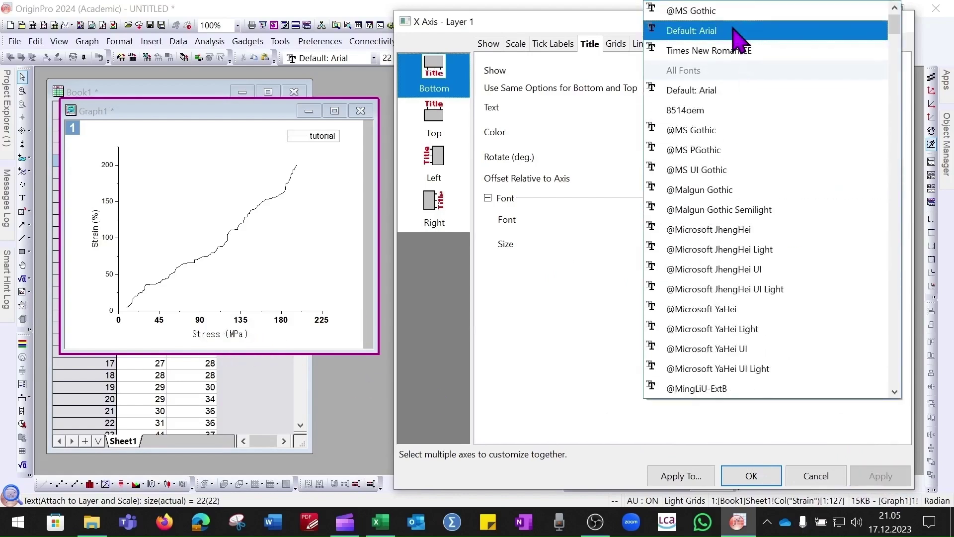
left_click(701, 29)
left_click(760, 220)
left_click(708, 50)
left_click(881, 477)
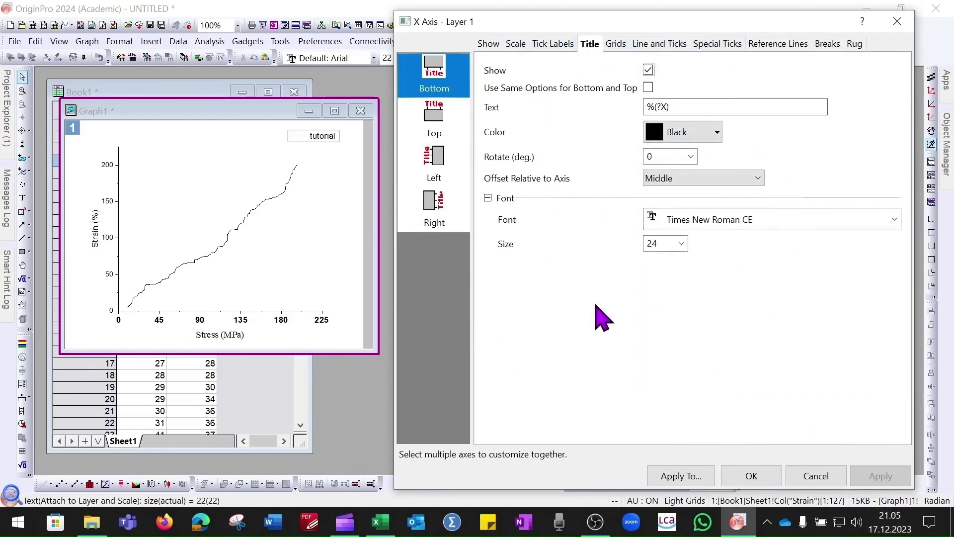
Step: Set the left axis title to Times New Roman CE at size 24 and apply it
left_click(420, 179)
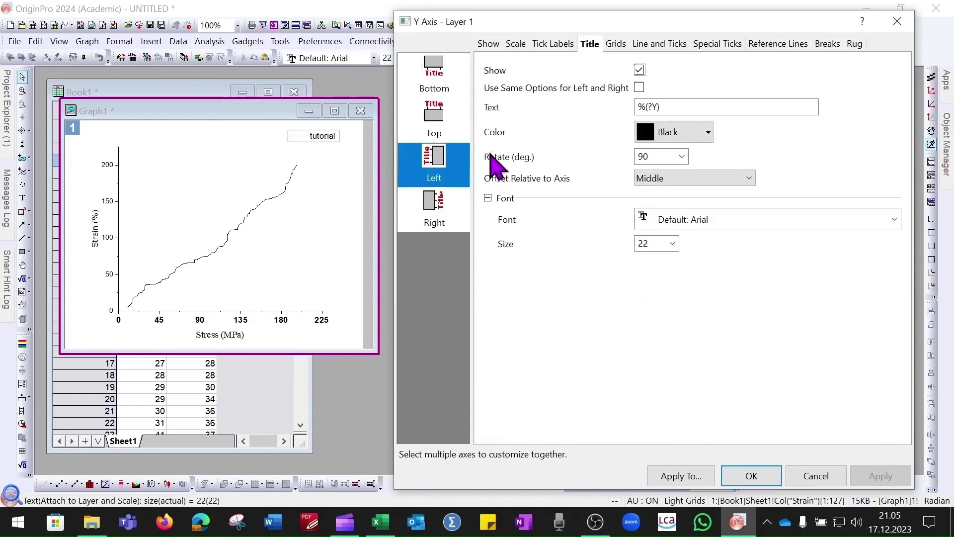
left_click(758, 224)
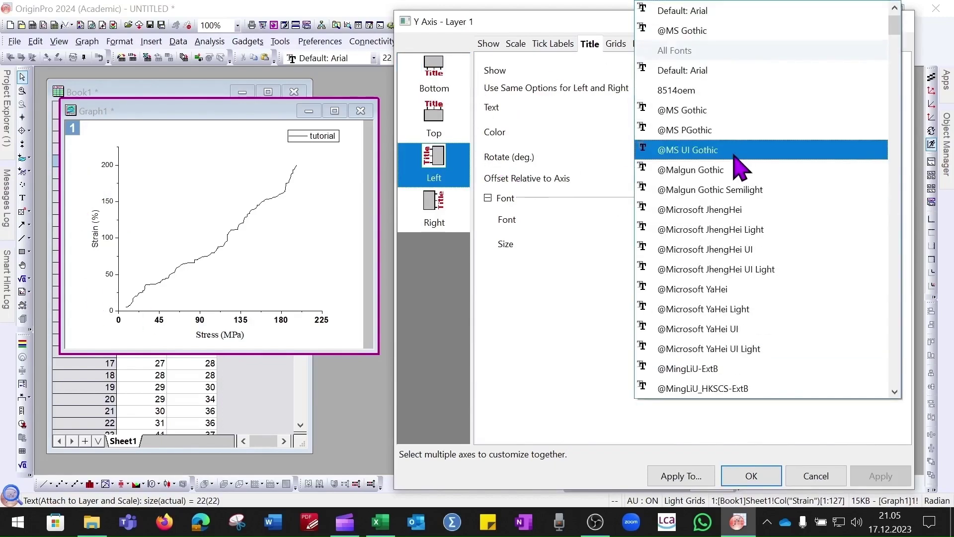
scroll(743, 154, "up", 1)
left_click(696, 30)
left_click(663, 244)
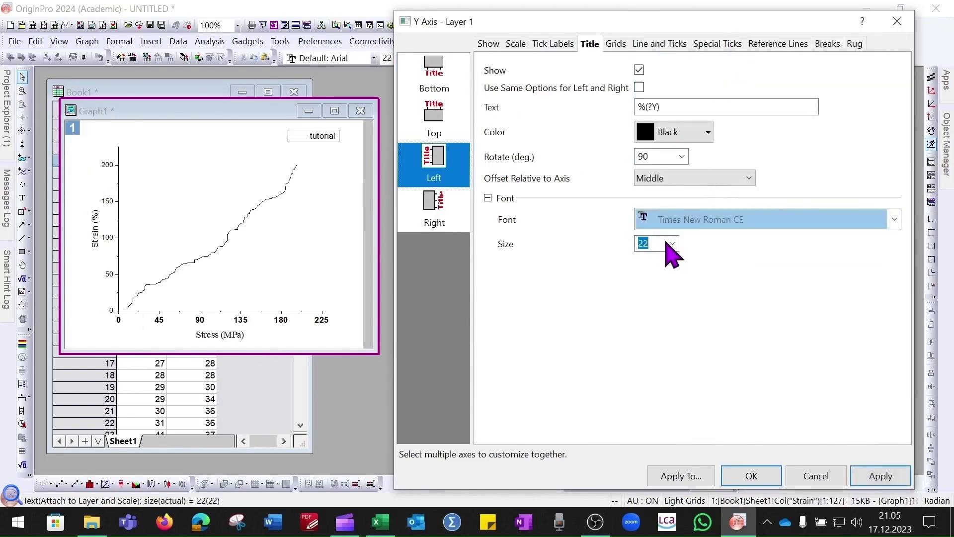
left_click(673, 244)
left_click(669, 386)
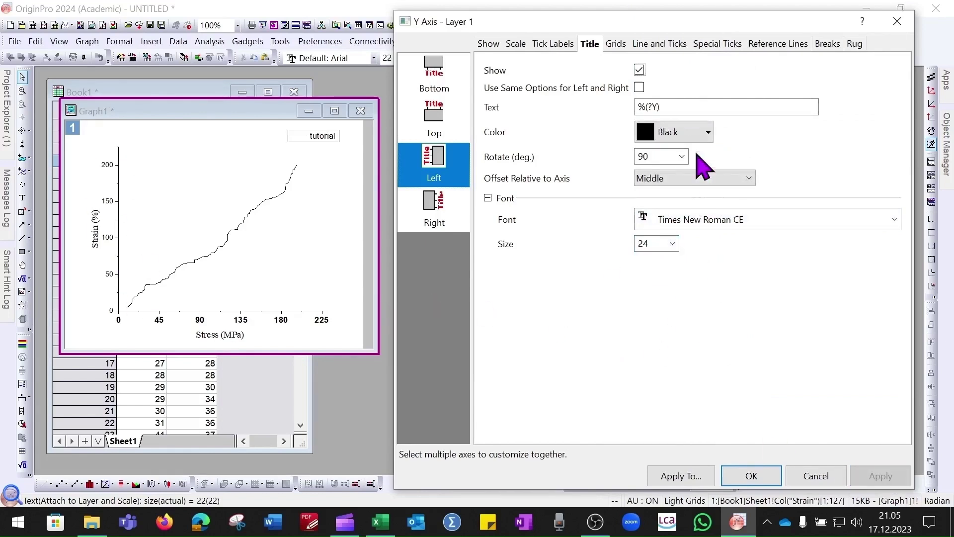
Step: Show the line and ticks of the top axis and apply the change
left_click(435, 89)
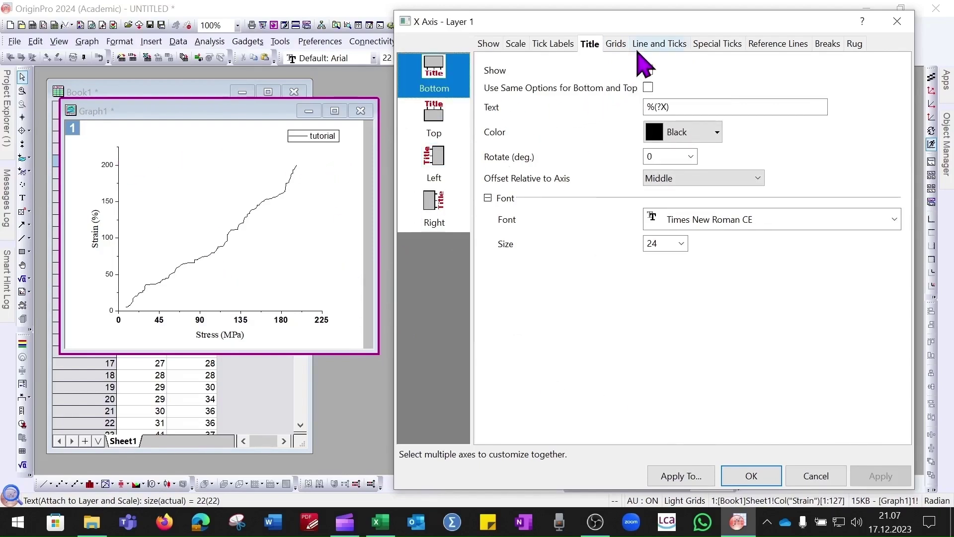
left_click(654, 45)
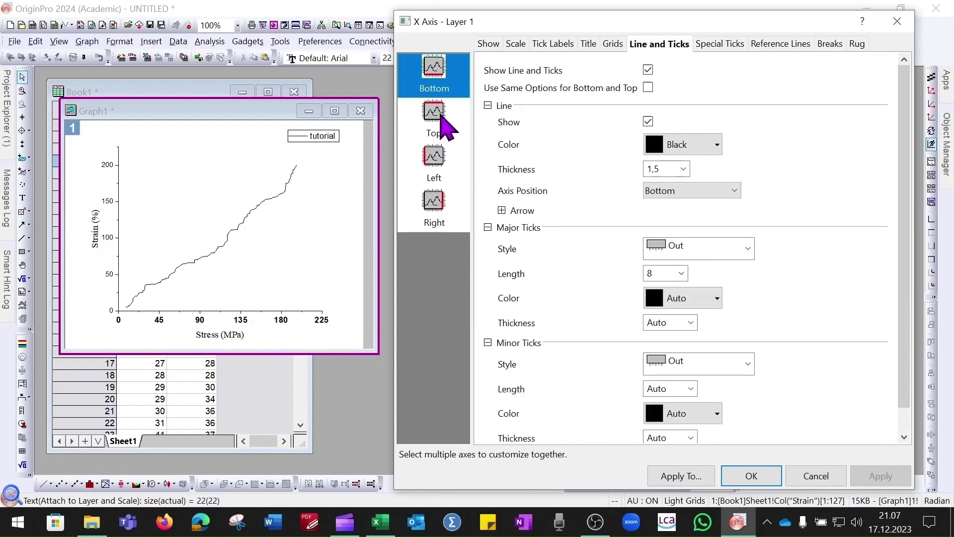
left_click(442, 117)
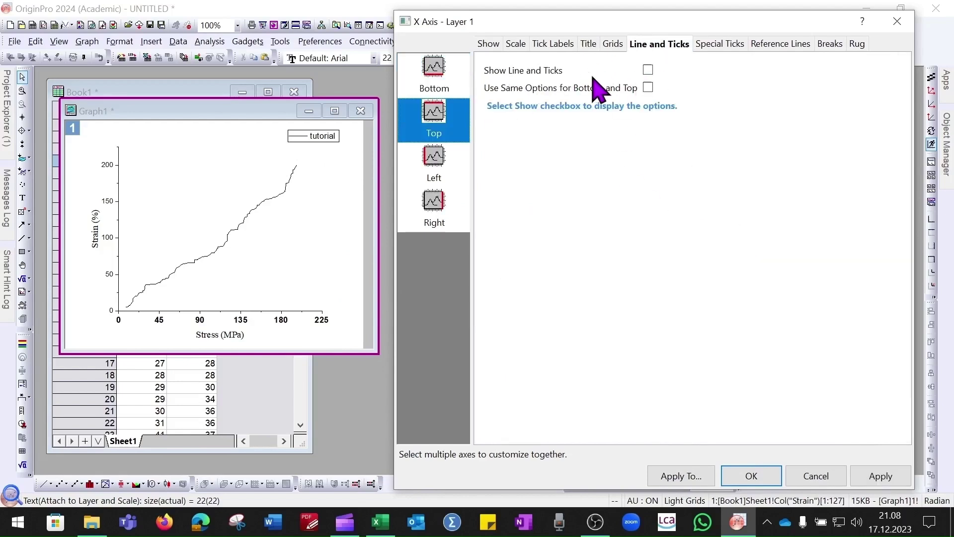
left_click(649, 70)
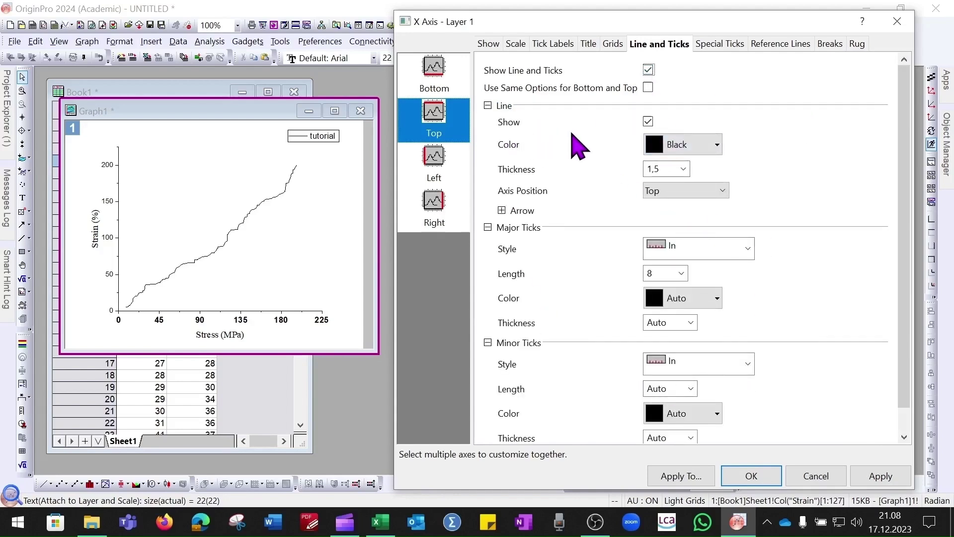
left_click(880, 477)
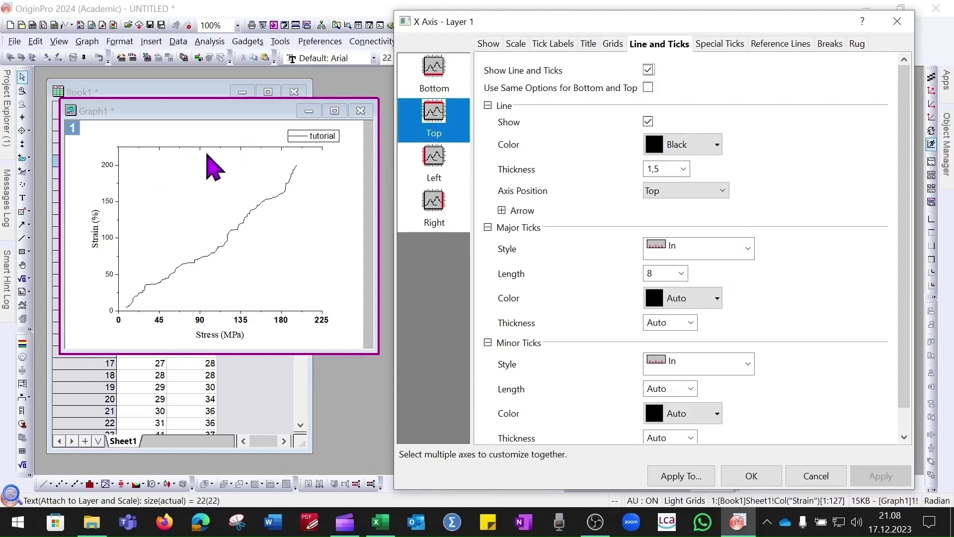
Step: Set both the major and minor tick styles of the top axis to None and apply the change
left_click(748, 248)
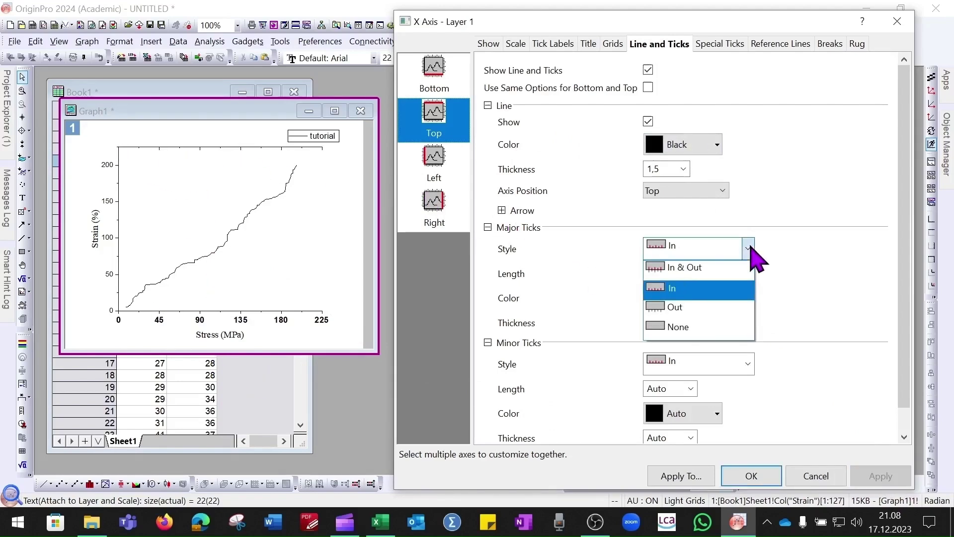
left_click(703, 329)
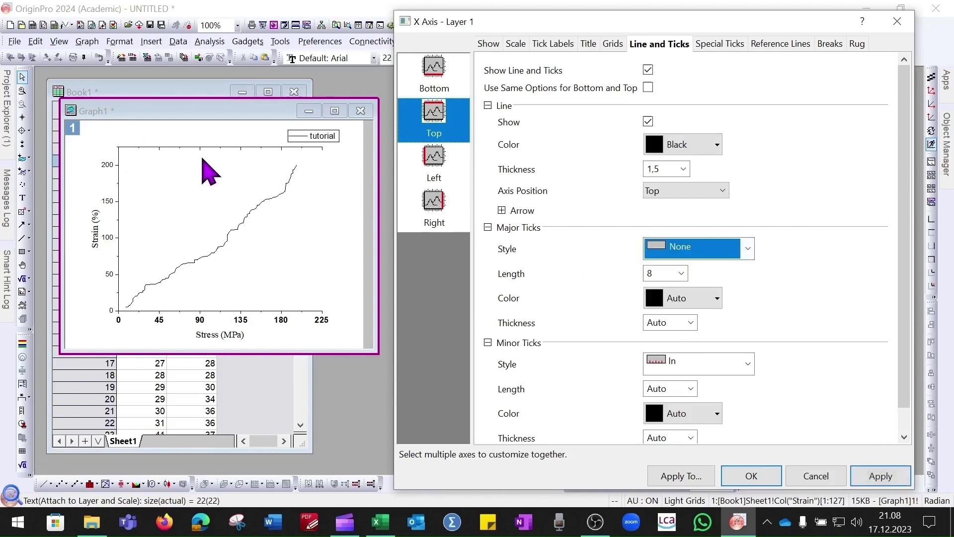
scroll(586, 283, "down", 1)
left_click(748, 338)
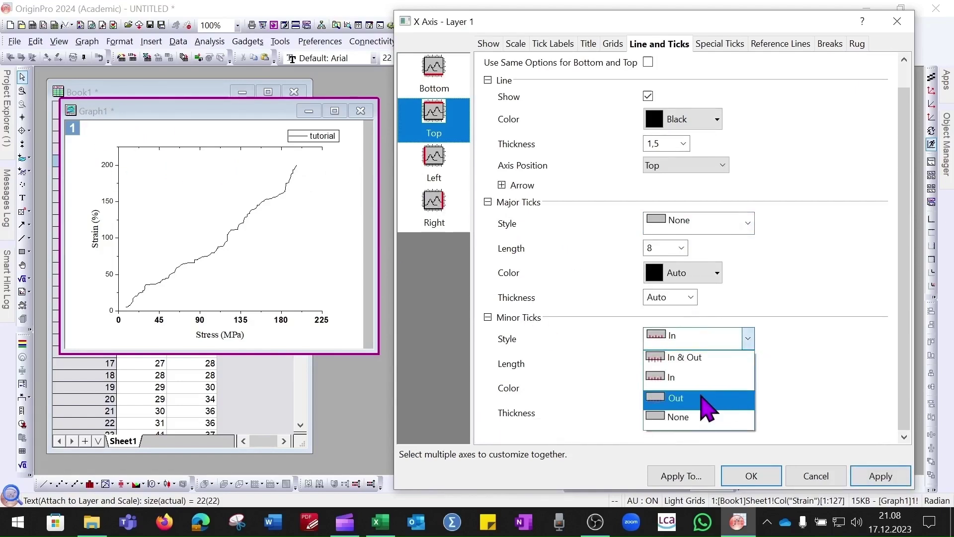
left_click(696, 416)
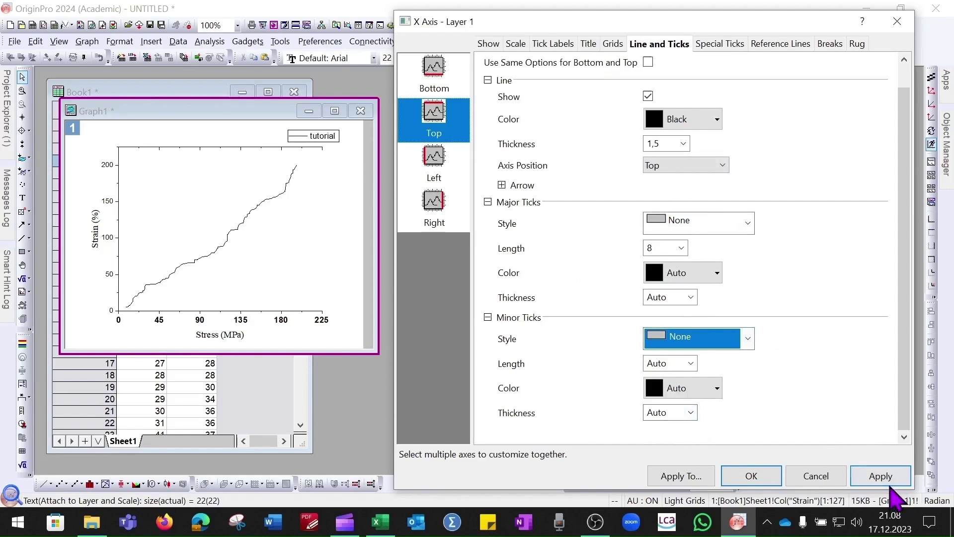
left_click(877, 478)
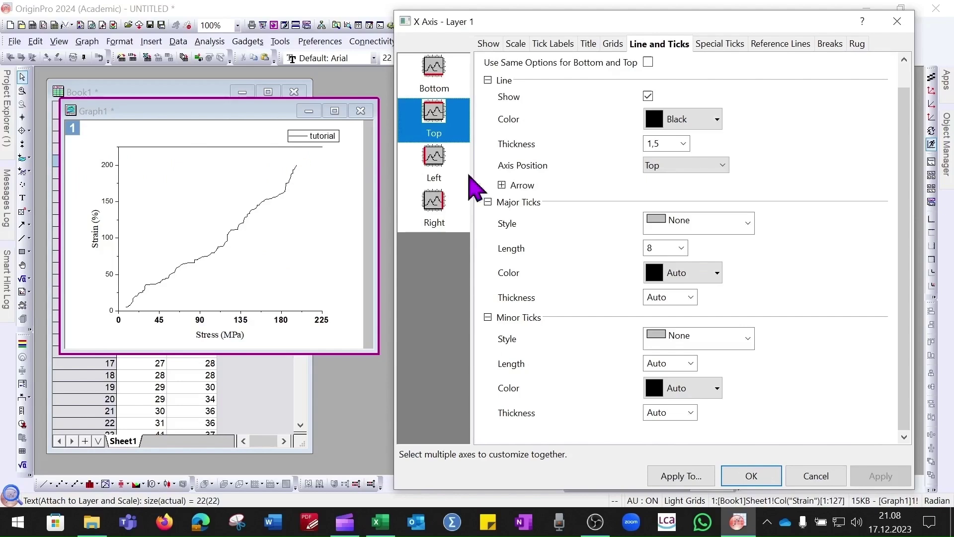
Step: Show the right axis line, set both its major and minor tick styles to None, and confirm the axis settings
left_click(438, 209)
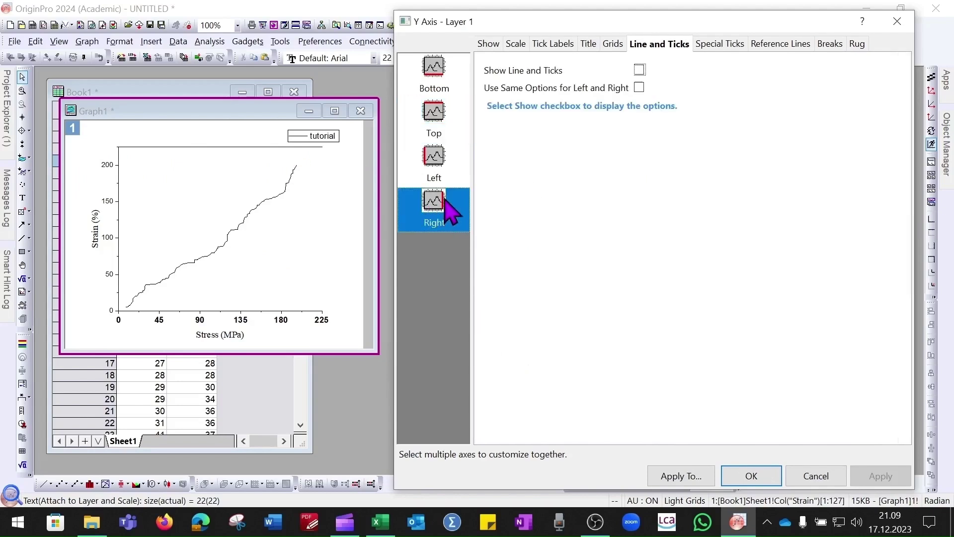
left_click(640, 70)
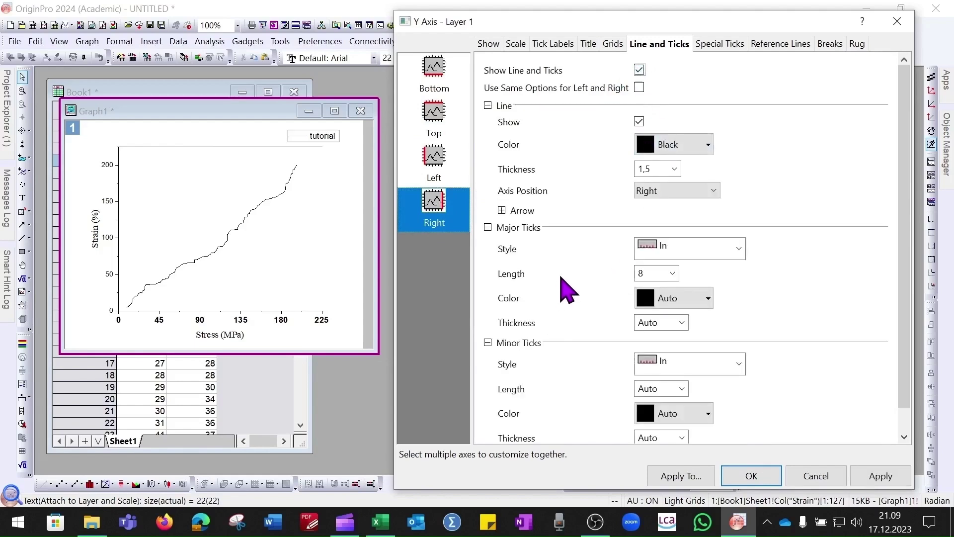
left_click(733, 254)
left_click(711, 341)
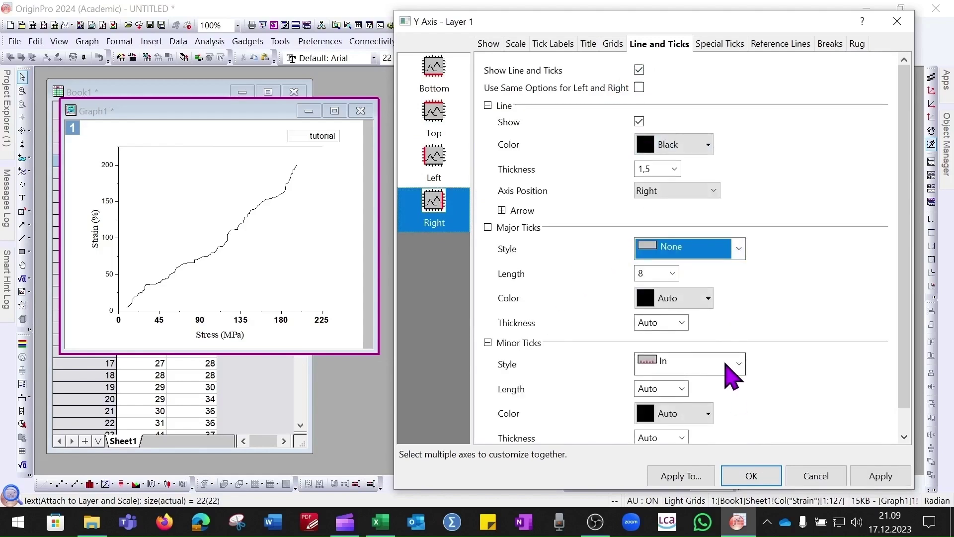
left_click(729, 368)
left_click(689, 422)
left_click(696, 364)
left_click(716, 442)
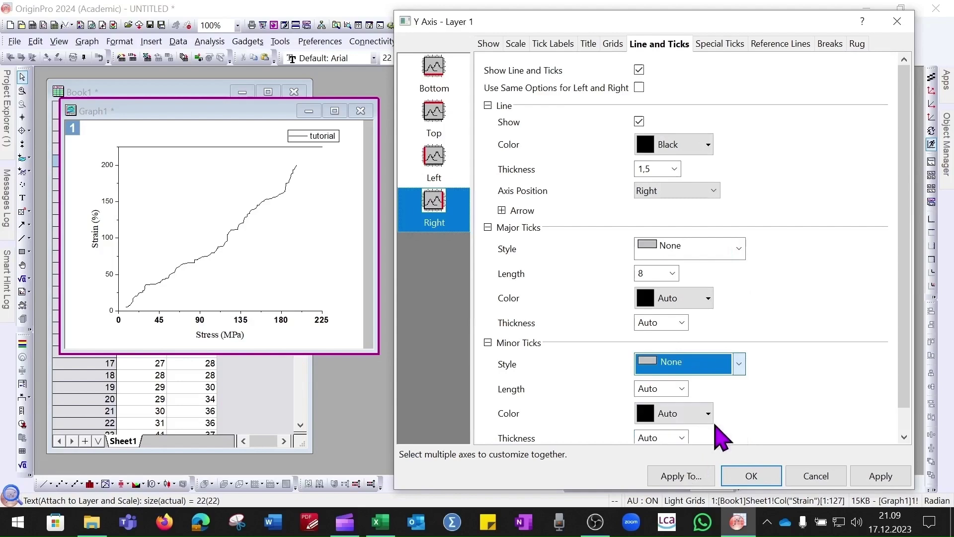
left_click(871, 477)
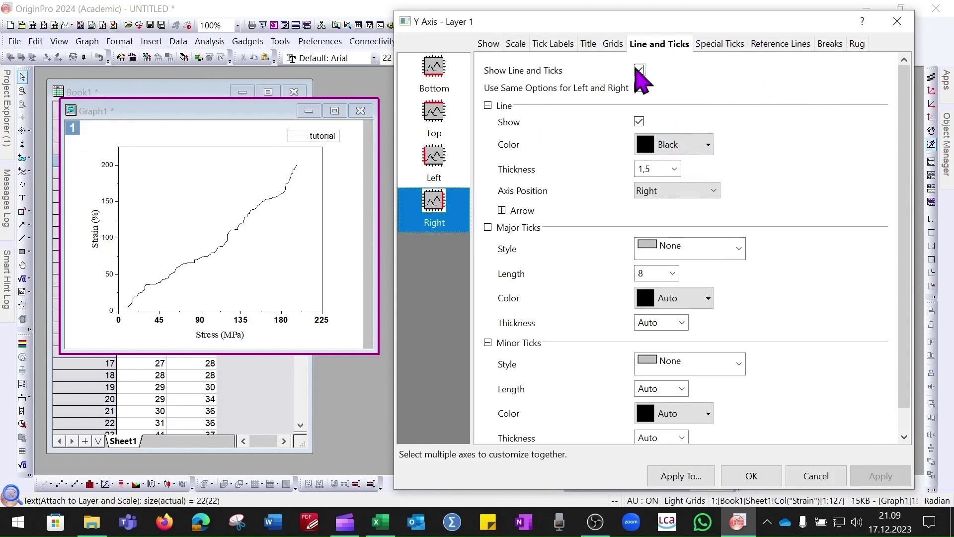
left_click(752, 476)
Step: Move the legend into the upper-left corner of the plot frame
left_click_drag(159, 179, 149, 173)
left_click(166, 252)
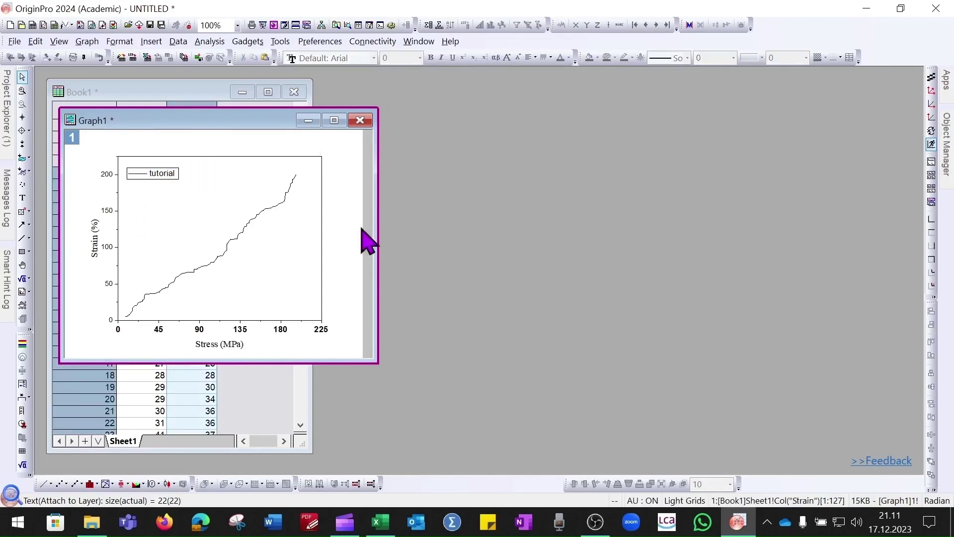
Step: Change the stress-strain curve's line style to Dash and apply it
double_click(227, 243)
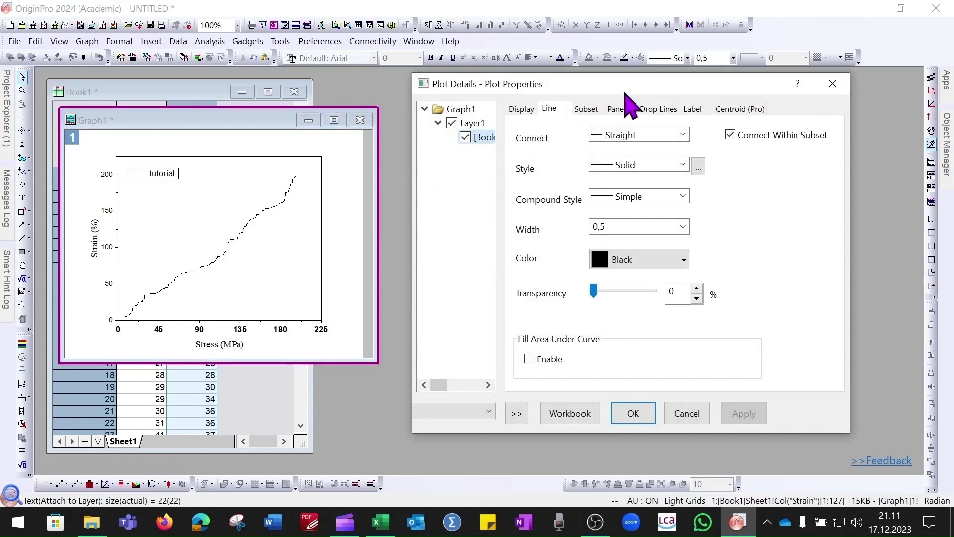
left_click(684, 136)
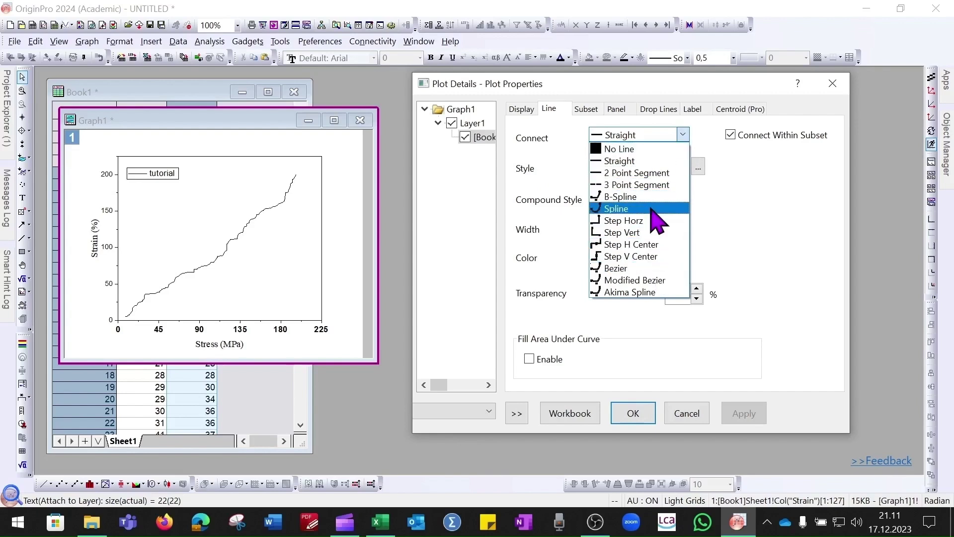
left_click(685, 133)
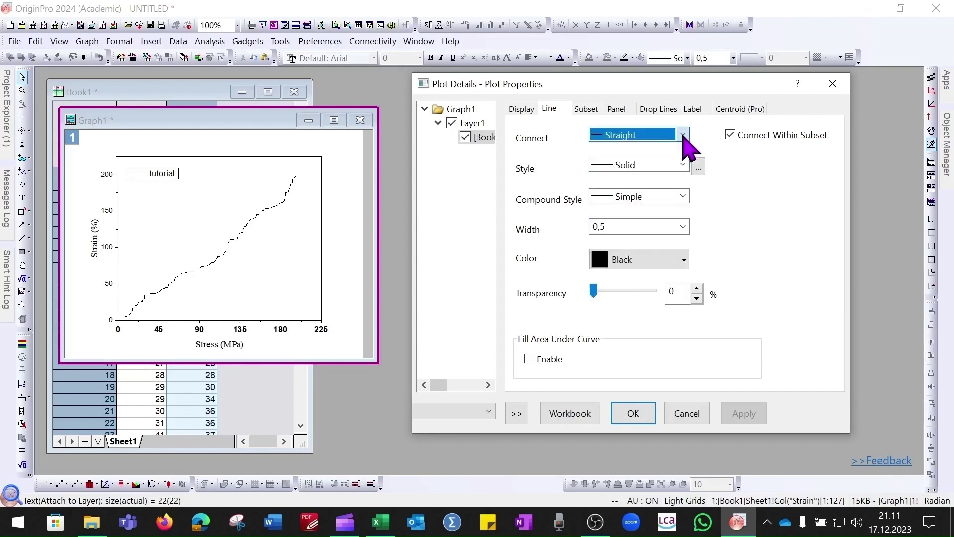
left_click(683, 164)
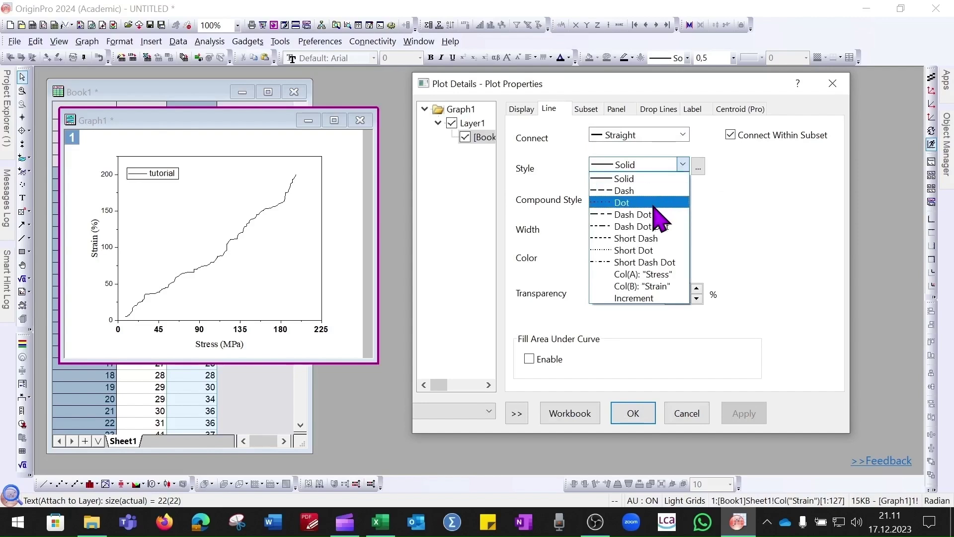
left_click(644, 192)
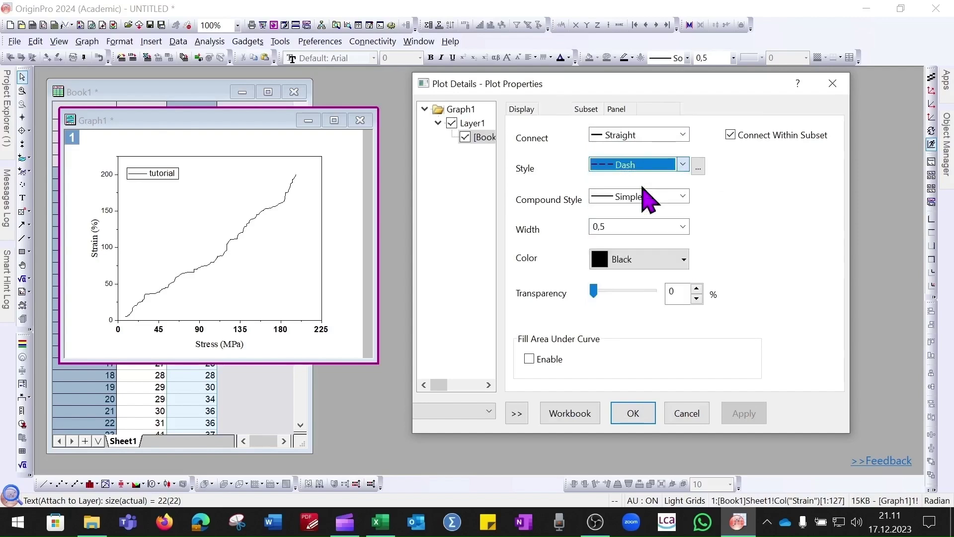
left_click(756, 420)
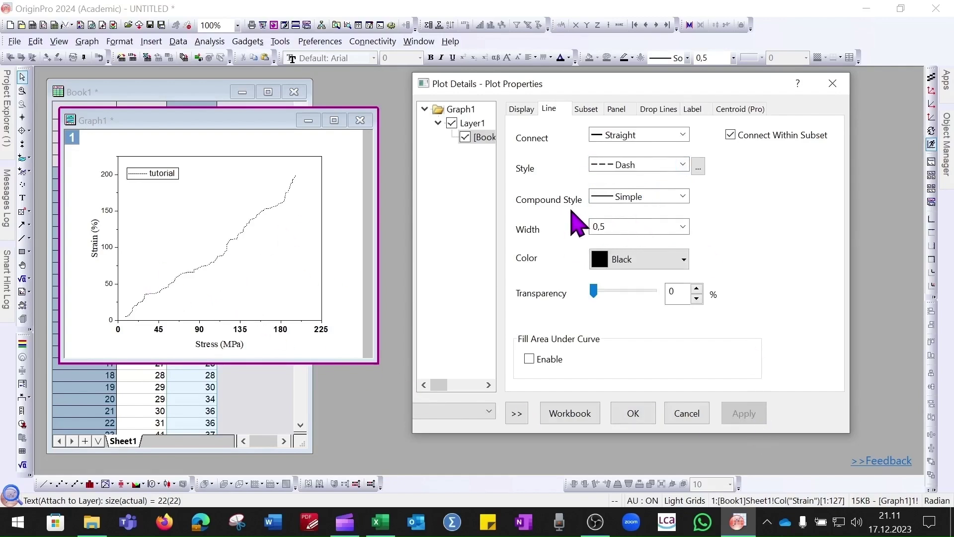
Step: Set the stress-strain curve's line width to 2 and apply it
left_click(683, 196)
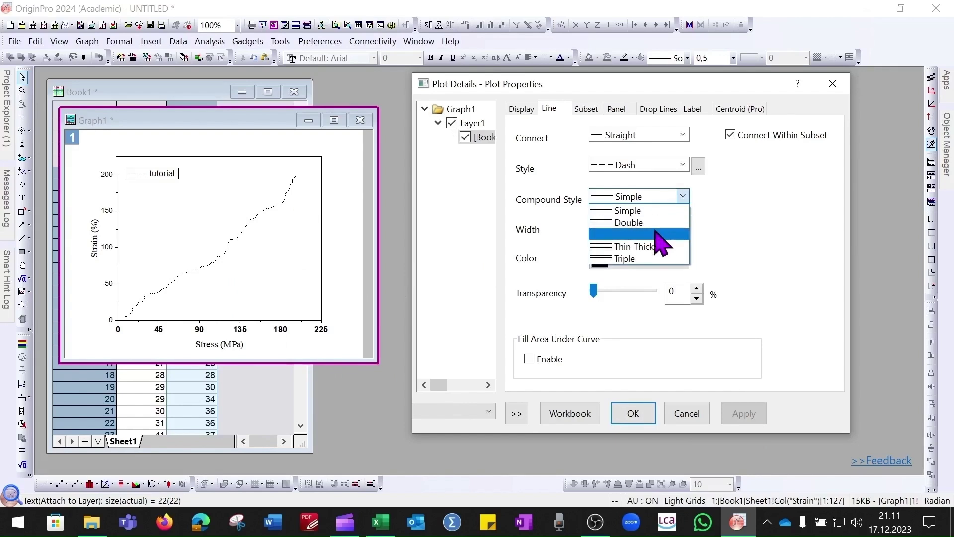
left_click(684, 197)
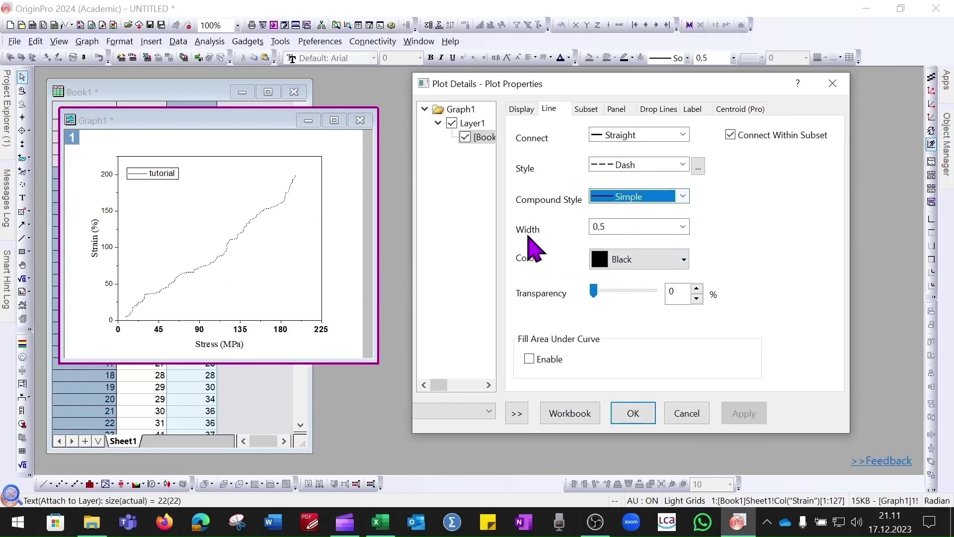
left_click(682, 227)
left_click(663, 294)
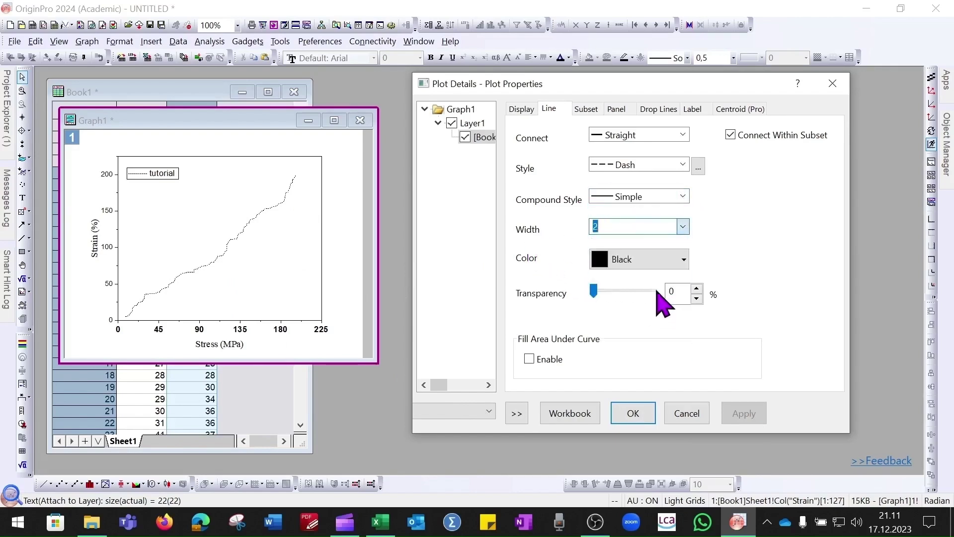
left_click(748, 415)
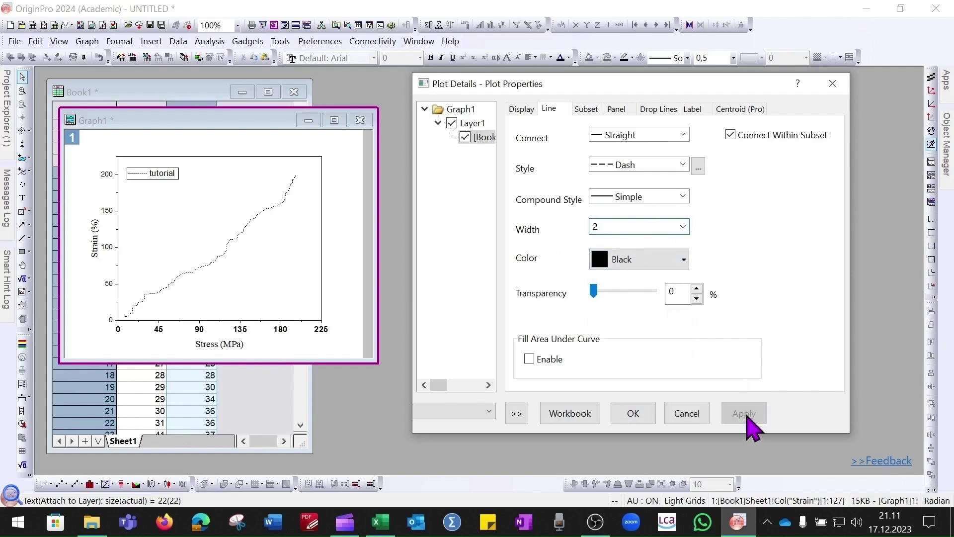
Step: Change the stress-strain curve's line color to Blue and apply it
left_click(685, 259)
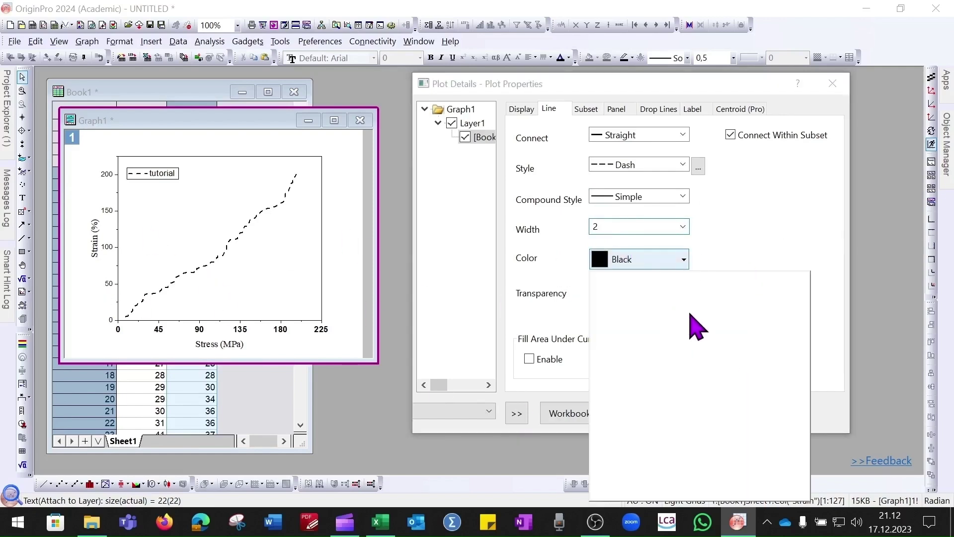
left_click(641, 316)
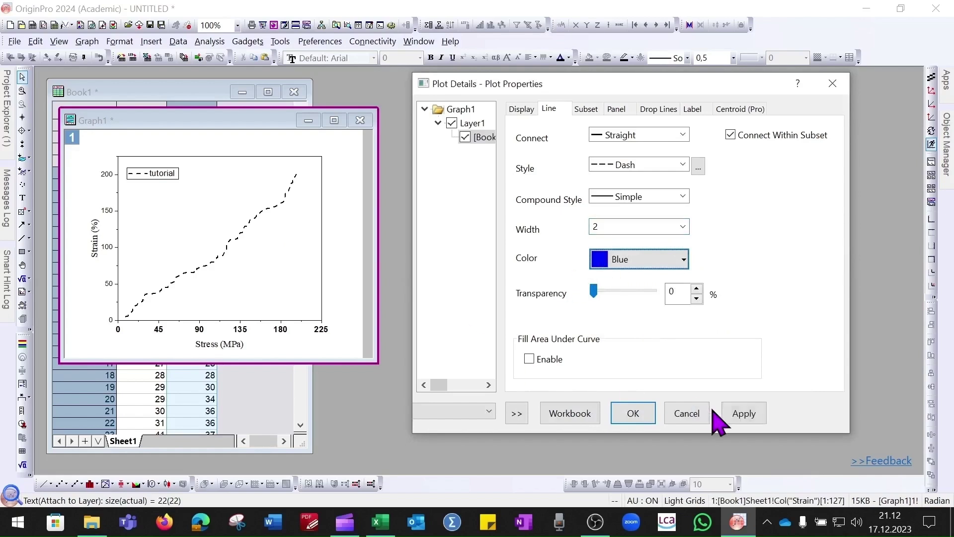
left_click(750, 413)
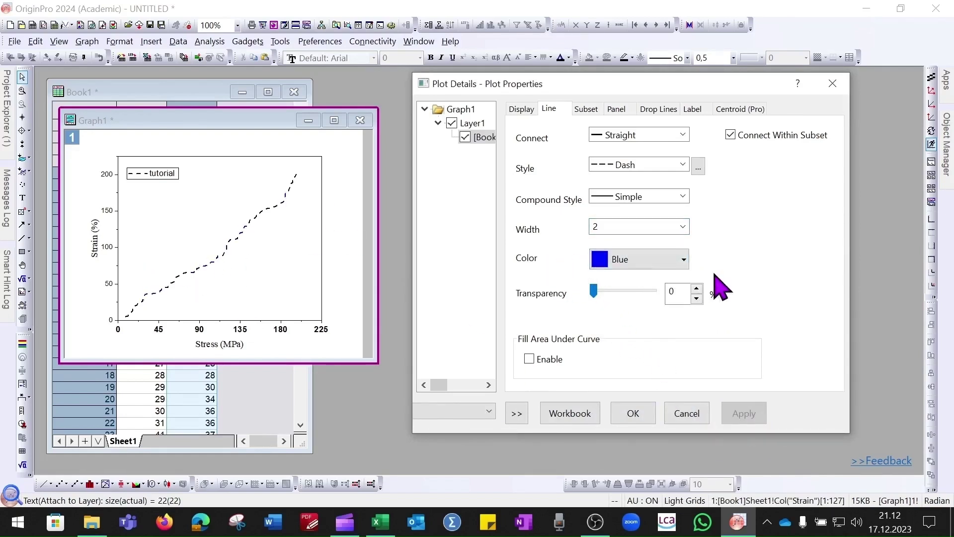
left_click(593, 292)
left_click(528, 359)
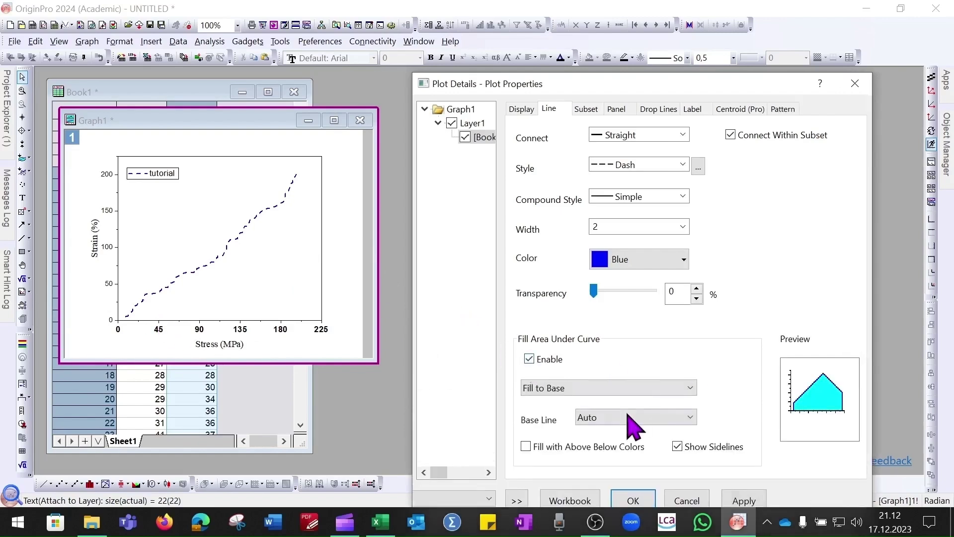
left_click(647, 388)
left_click(648, 403)
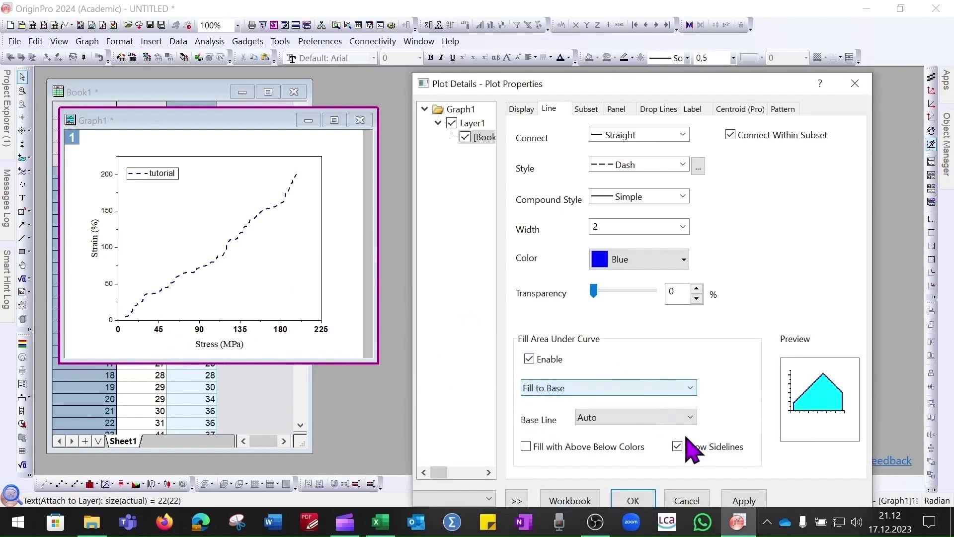
left_click(687, 420)
left_click(664, 419)
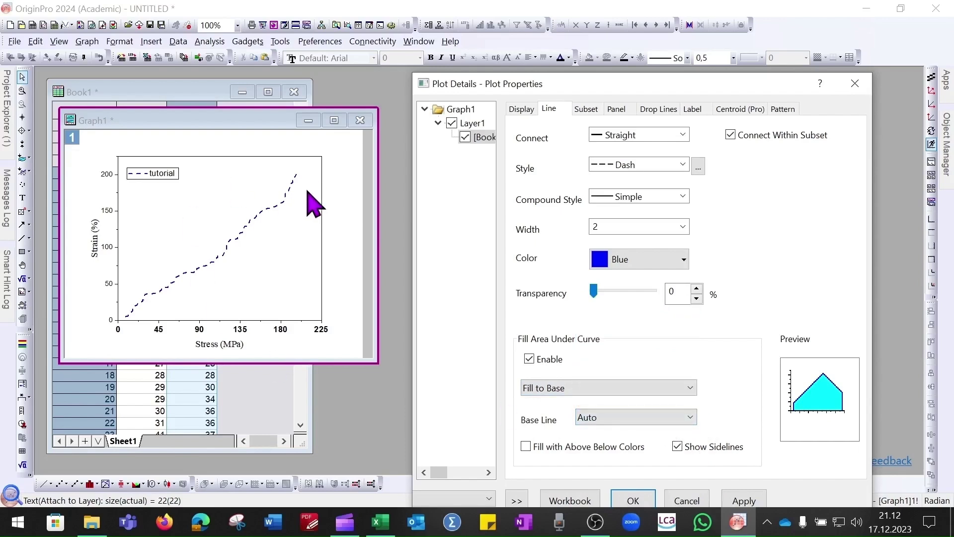
left_click(529, 360)
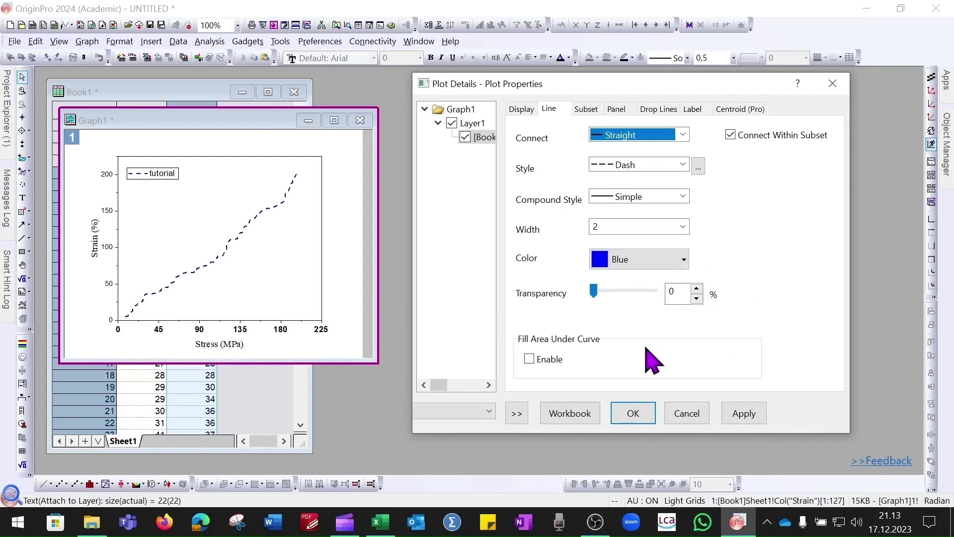
Step: Confirm the plot settings and make the left axis tick labels bold, size 22, in Times New Roman CE
left_click(616, 413)
left_click_drag(236, 125, 235, 145)
left_click(106, 269)
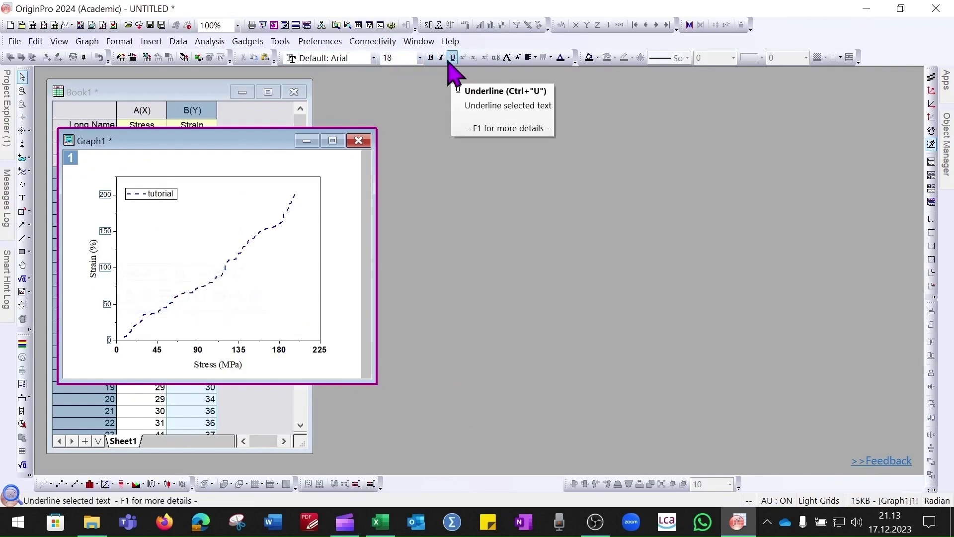
left_click(432, 61)
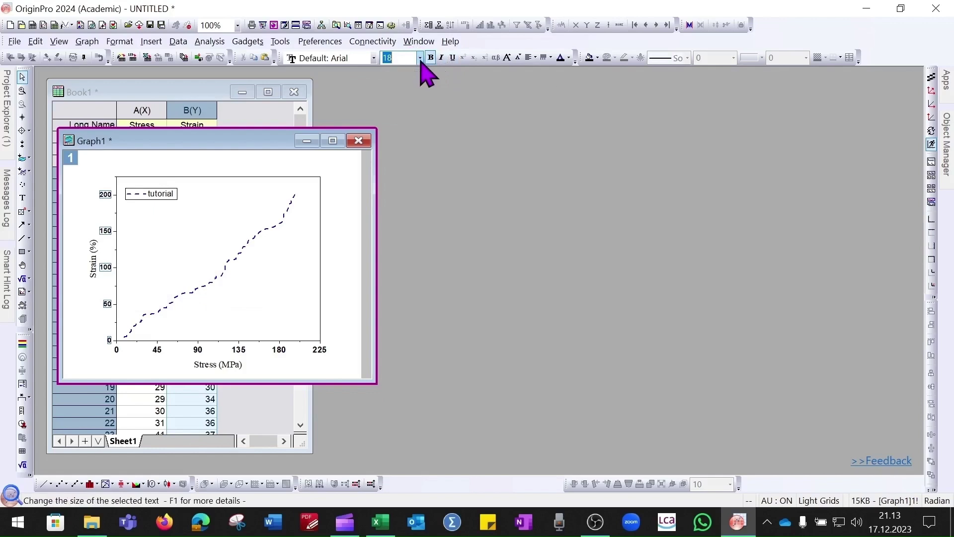
left_click(420, 58)
left_click(399, 176)
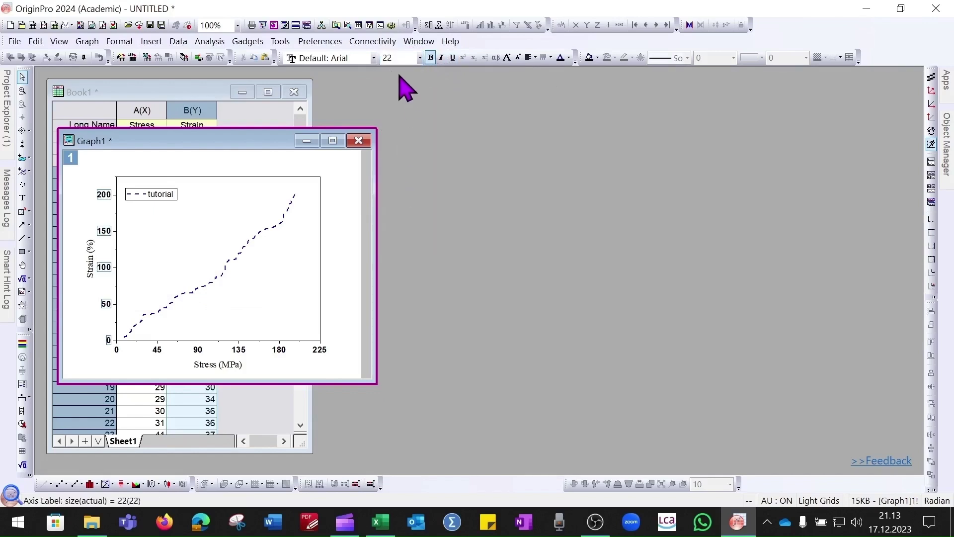
left_click(372, 58)
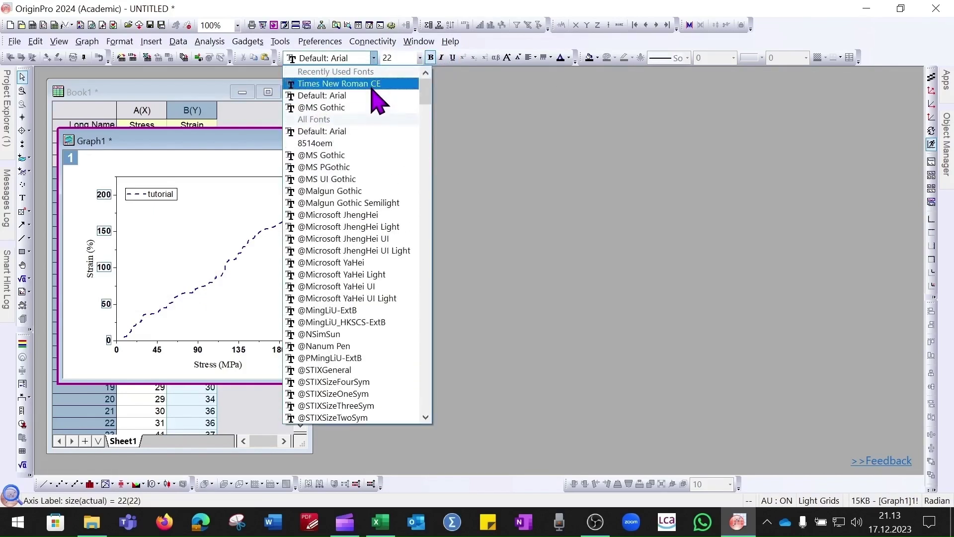
left_click(373, 88)
left_click(355, 183)
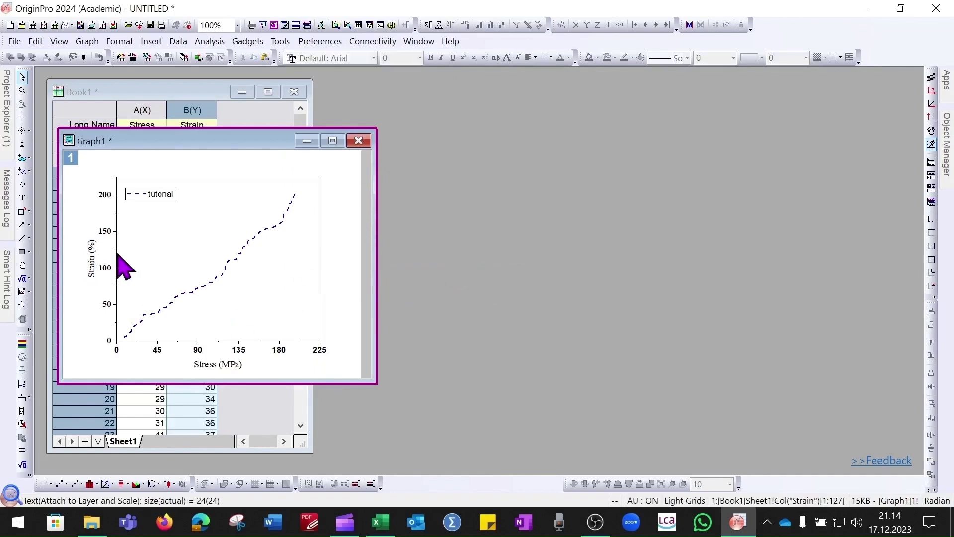
Step: Make the left axis title "Strain (%)" bold and set its font size to 28
left_click(92, 265)
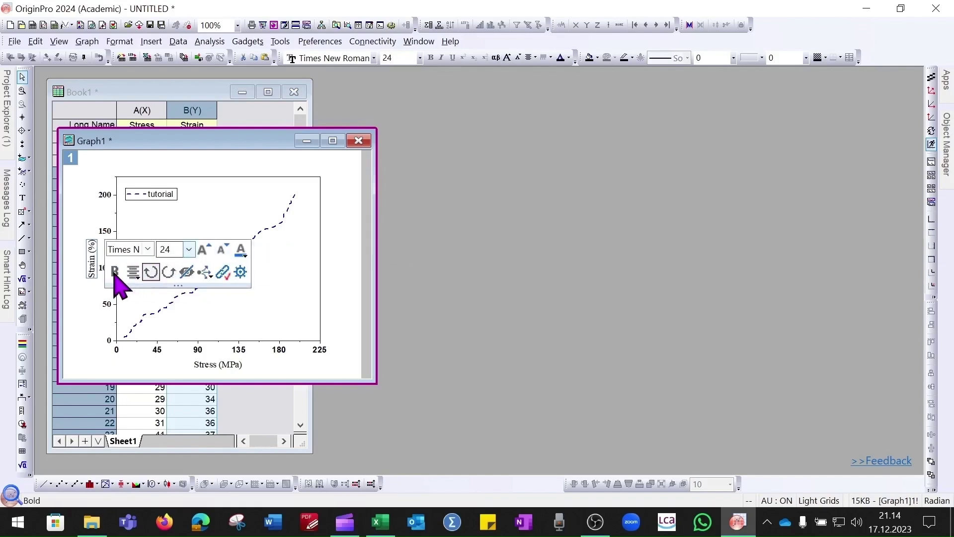
left_click(115, 271)
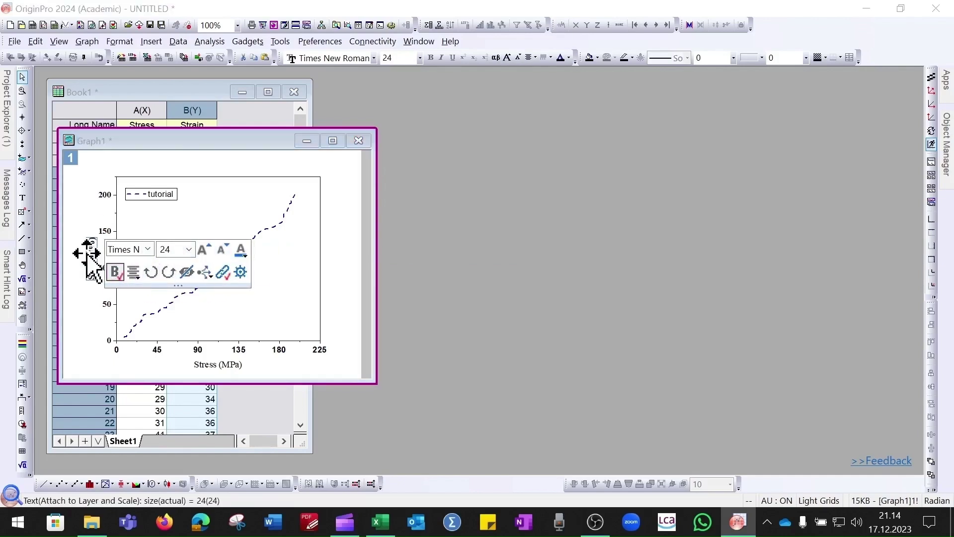
left_click(189, 250)
left_click(195, 259)
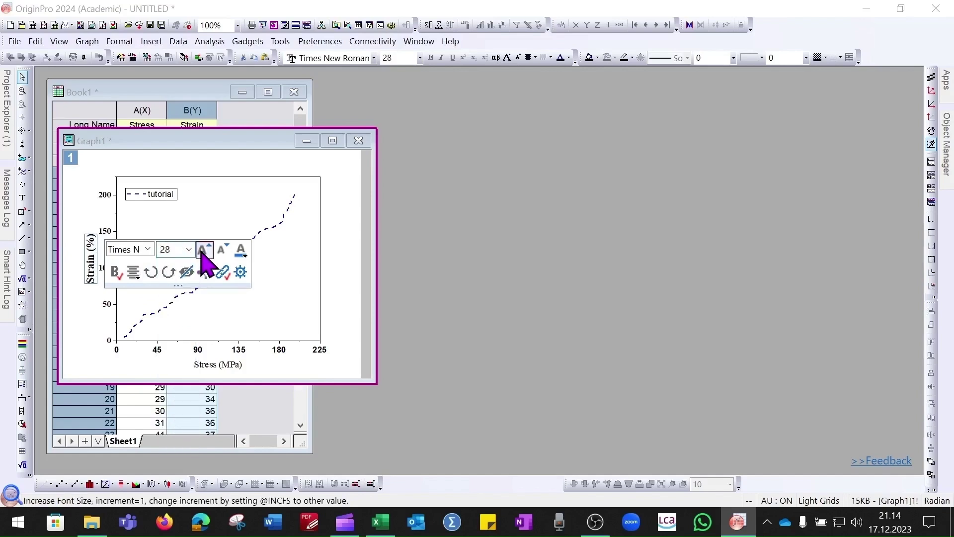
Step: Make the bottom axis title "Stress (MPa)" bold and set its font size to 28
left_click(208, 366)
left_click(261, 395)
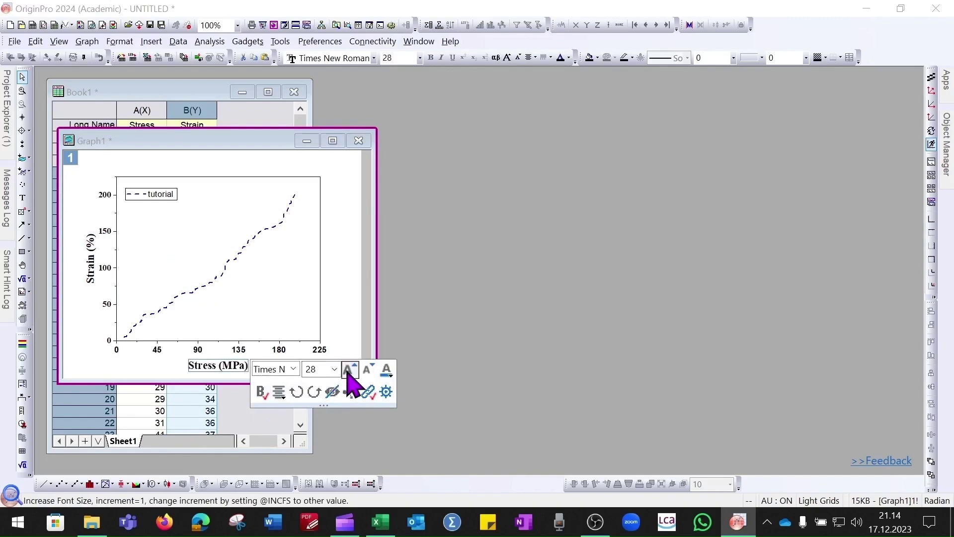
left_click(258, 163)
Step: Start exporting the stress-strain graph with the simple export dialog and choose PNG as the image type
left_click_drag(253, 141, 517, 105)
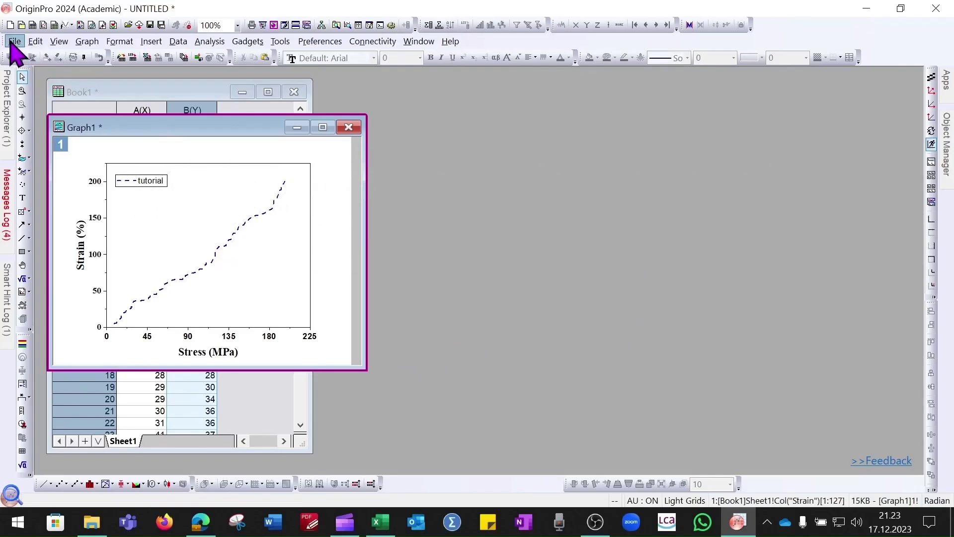
left_click(12, 43)
mouse_move(29, 278)
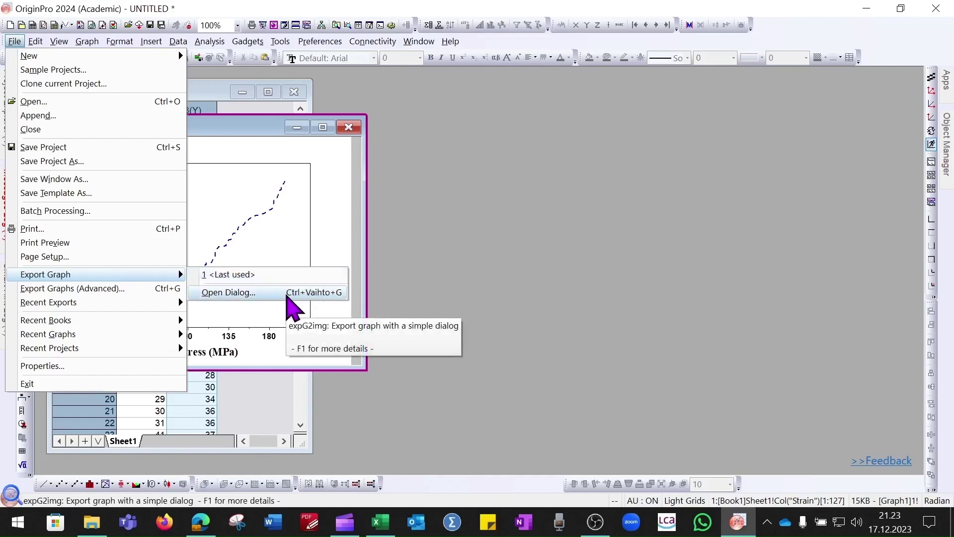
left_click(287, 295)
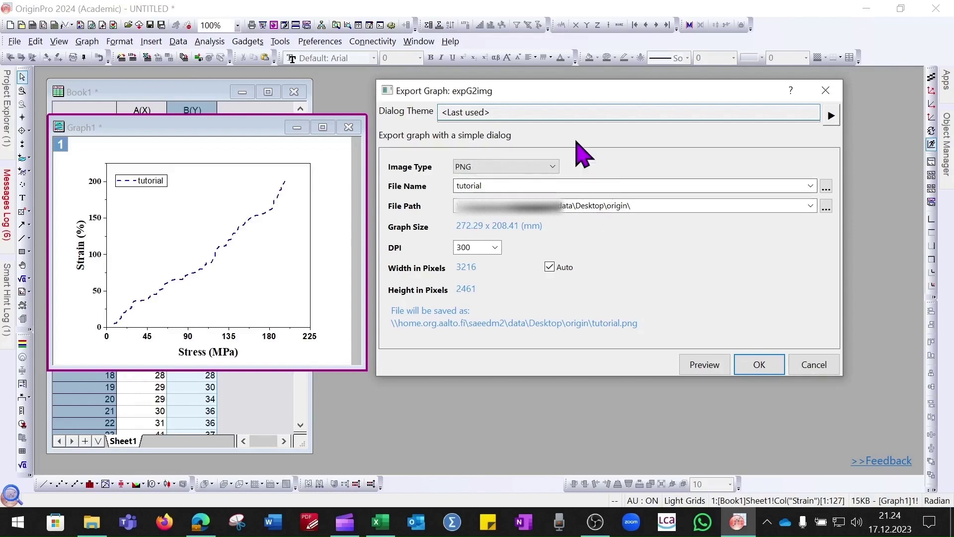
left_click(552, 168)
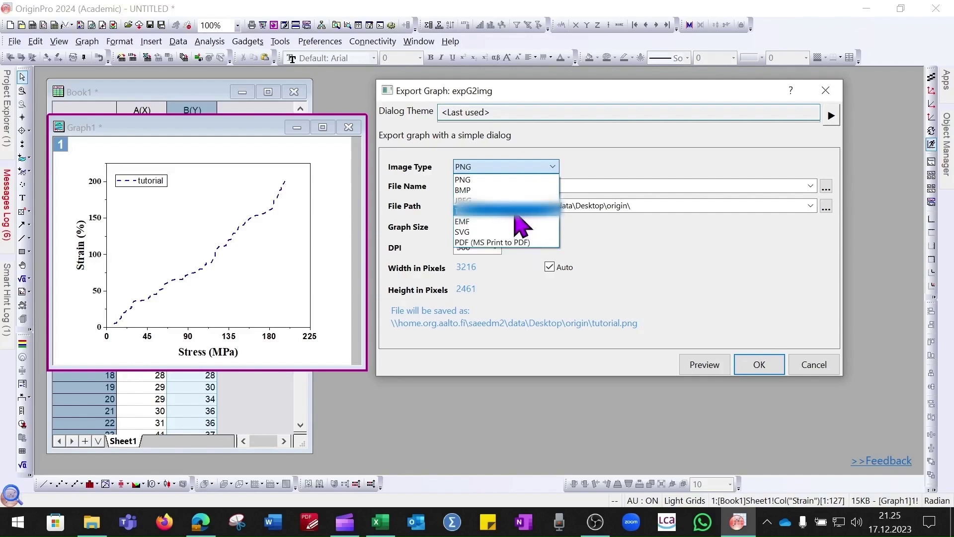
left_click(500, 180)
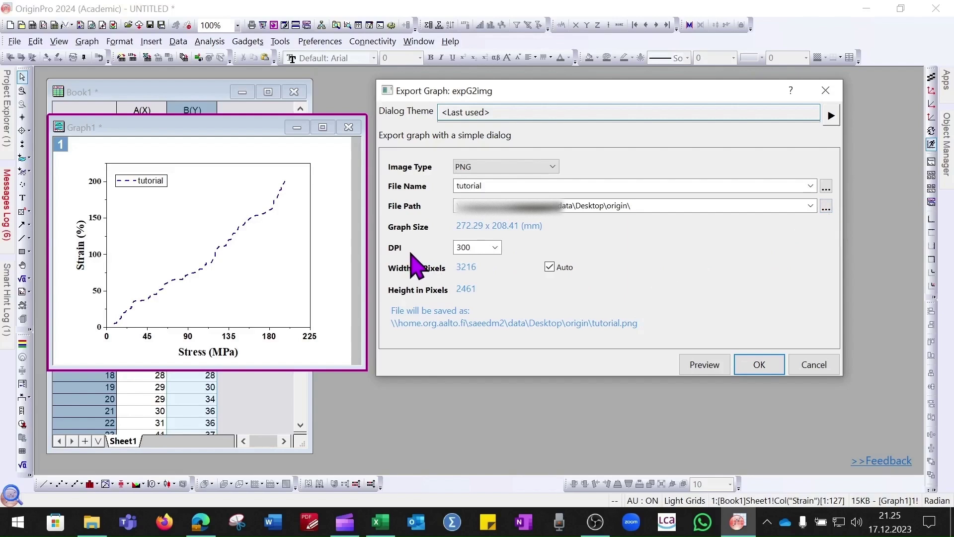
Step: Keep the export resolution at 300 DPI and export the graph image
left_click(495, 248)
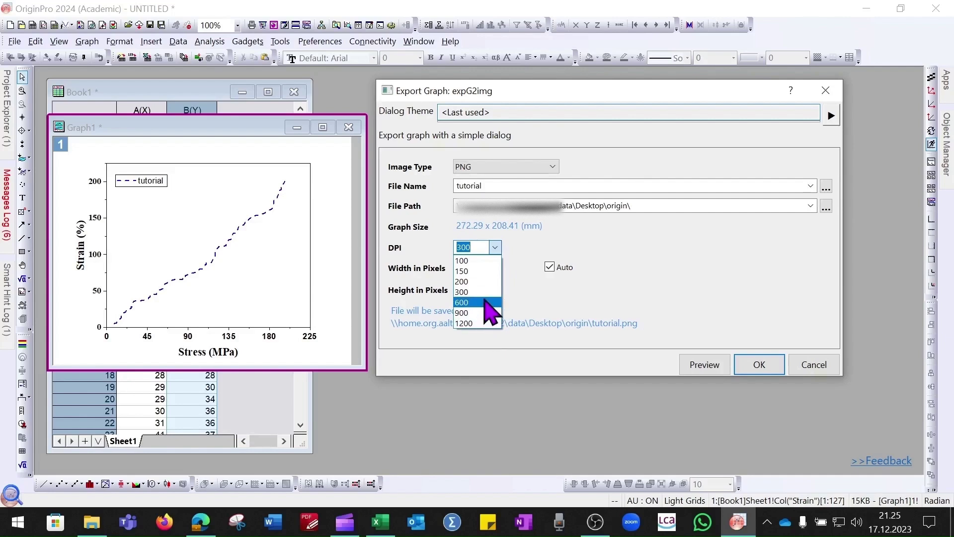
left_click(505, 276)
left_click(506, 288)
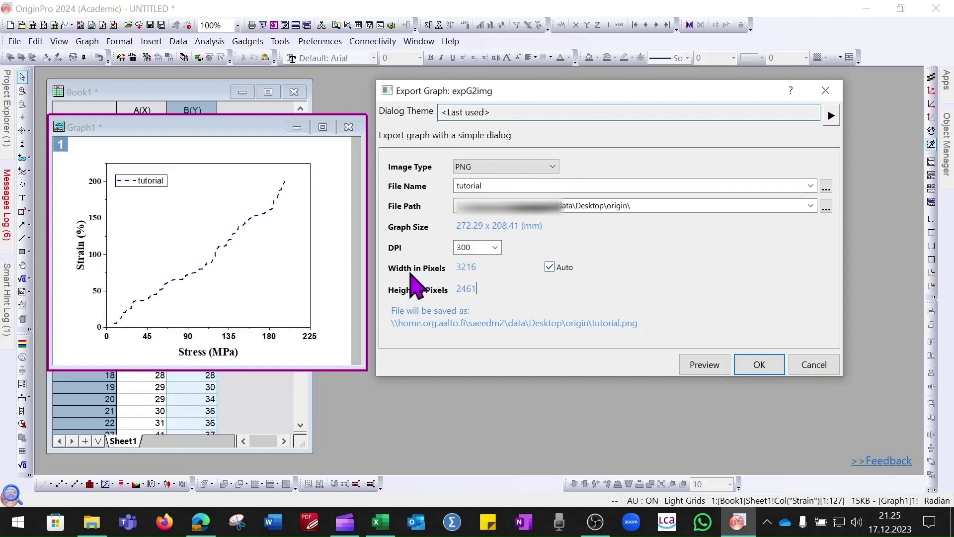
left_click(760, 364)
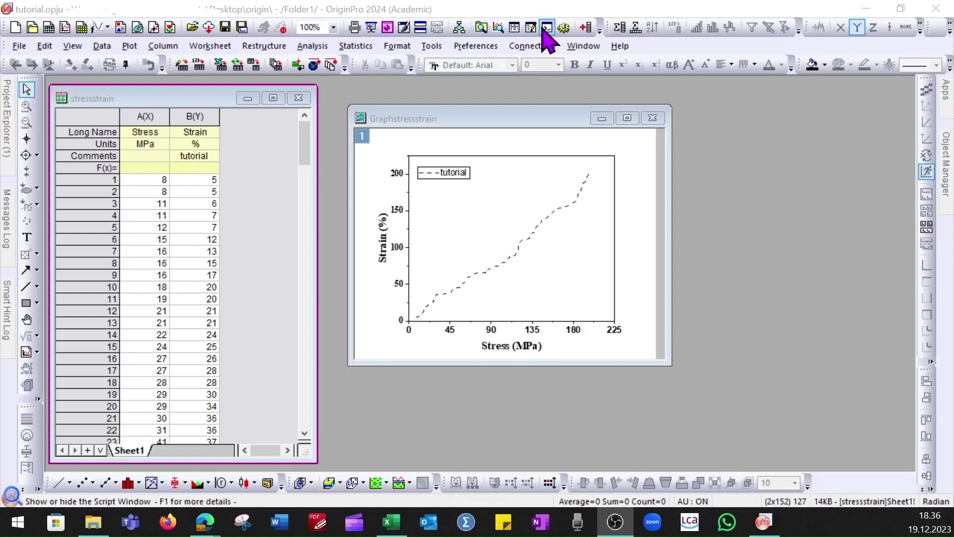
Step: Add two new columns, C and D, to the stressstrain worksheet and widen its window to show them
left_click(586, 28)
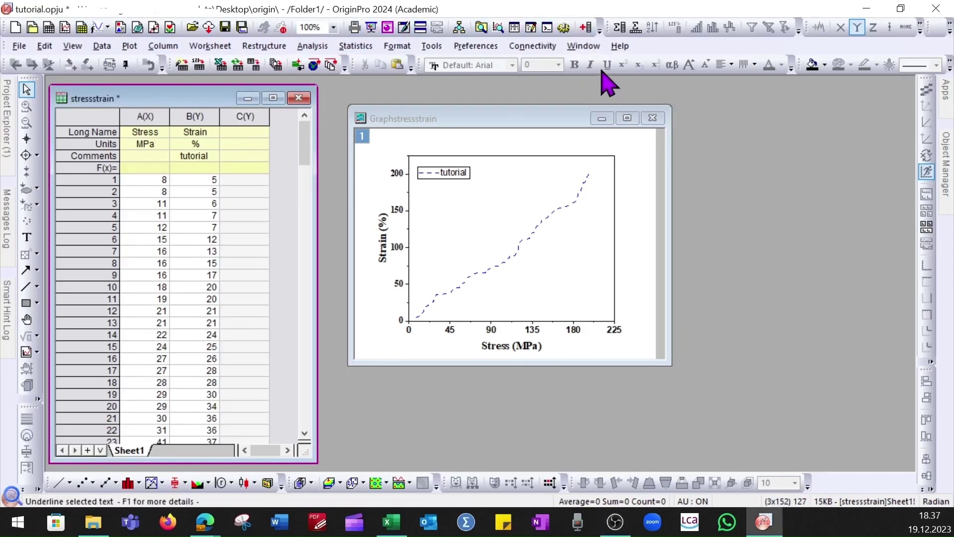
left_click(585, 28)
left_click_drag(313, 219, 346, 209)
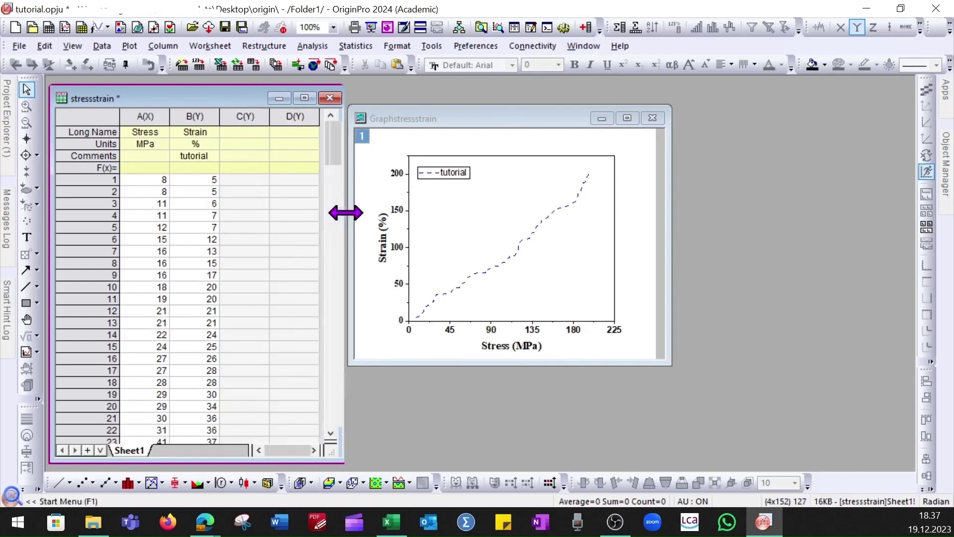
Step: Delete column D from the stressstrain worksheet and narrow the window to fit the remaining columns
left_click(299, 119)
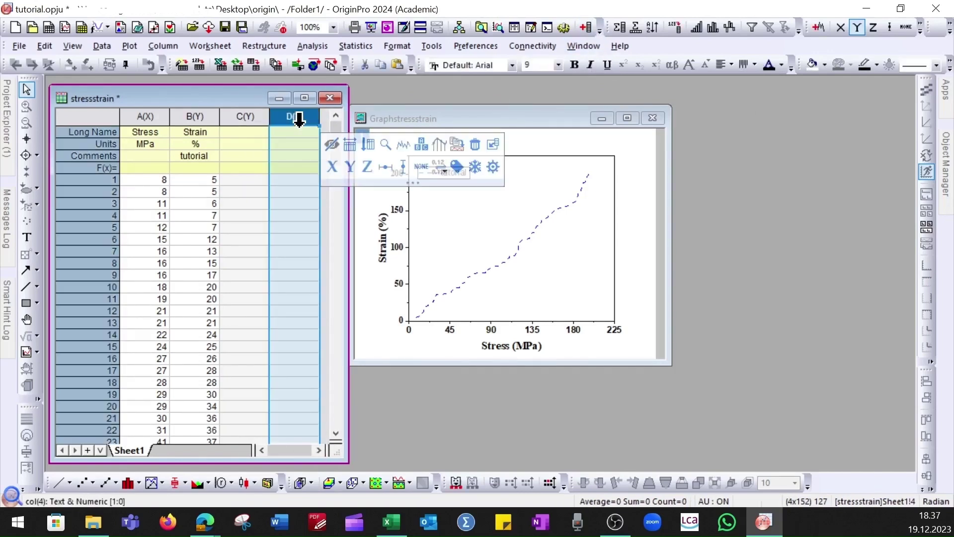
right_click(298, 121)
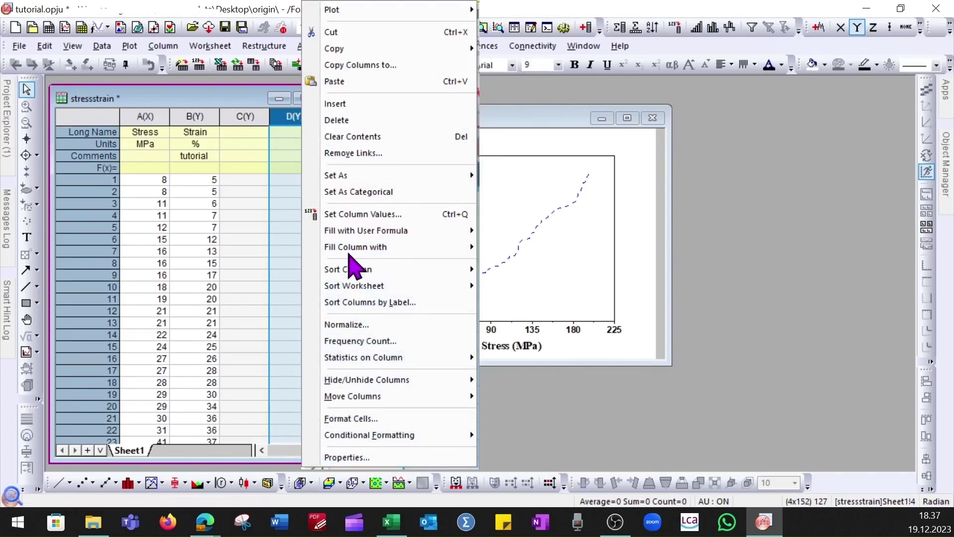
left_click(336, 120)
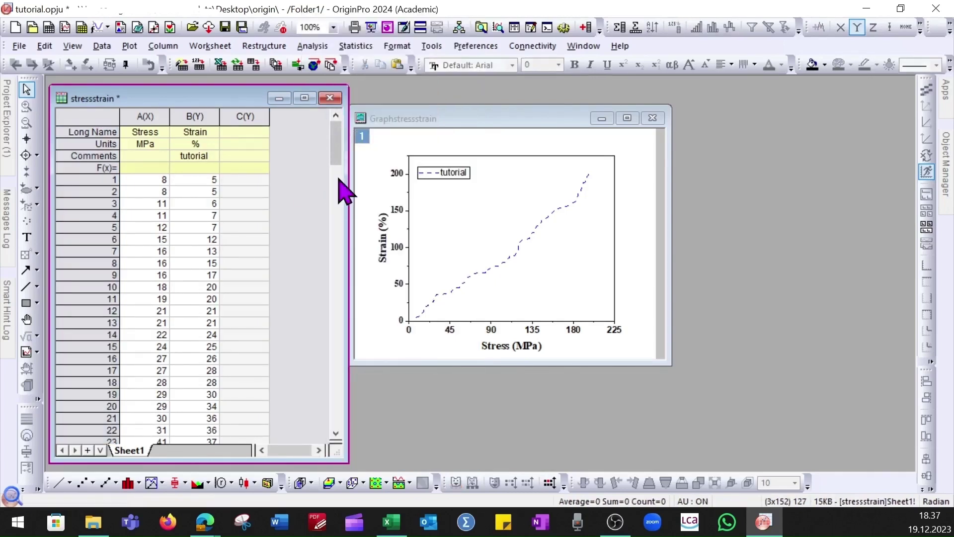
left_click_drag(348, 186, 323, 208)
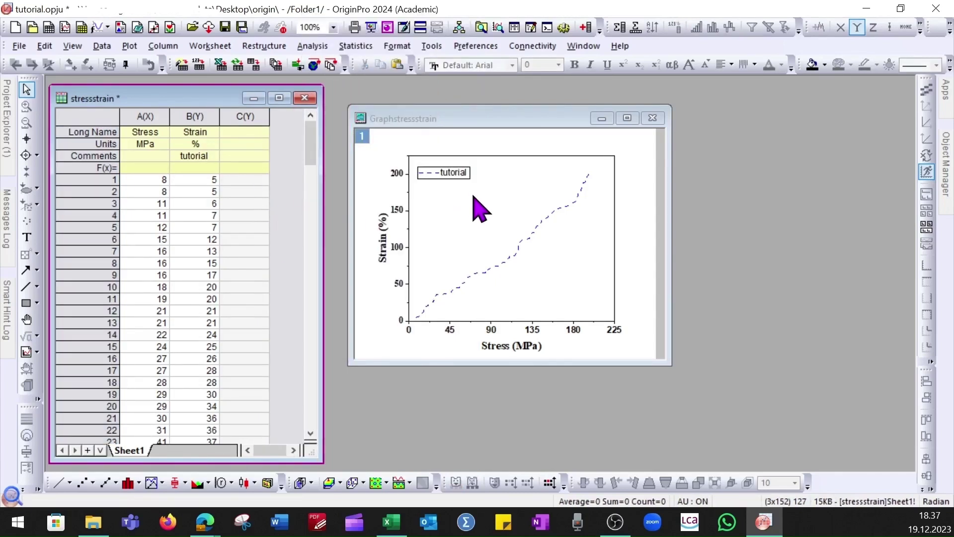
Step: Paste the second strain dataset into column C and copy column B's long name, units and comments to it
left_click(249, 182)
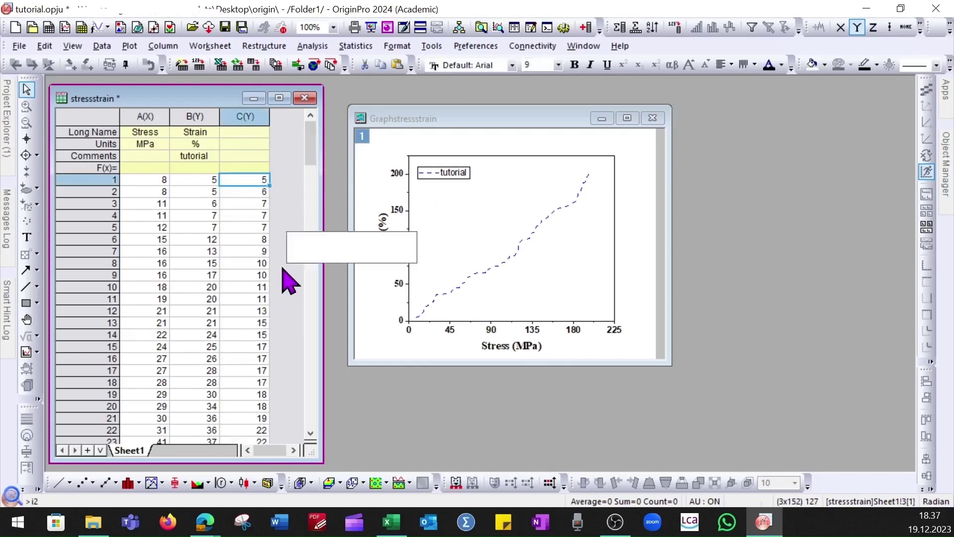
left_click_drag(198, 132, 211, 161)
key("ctrl+c")
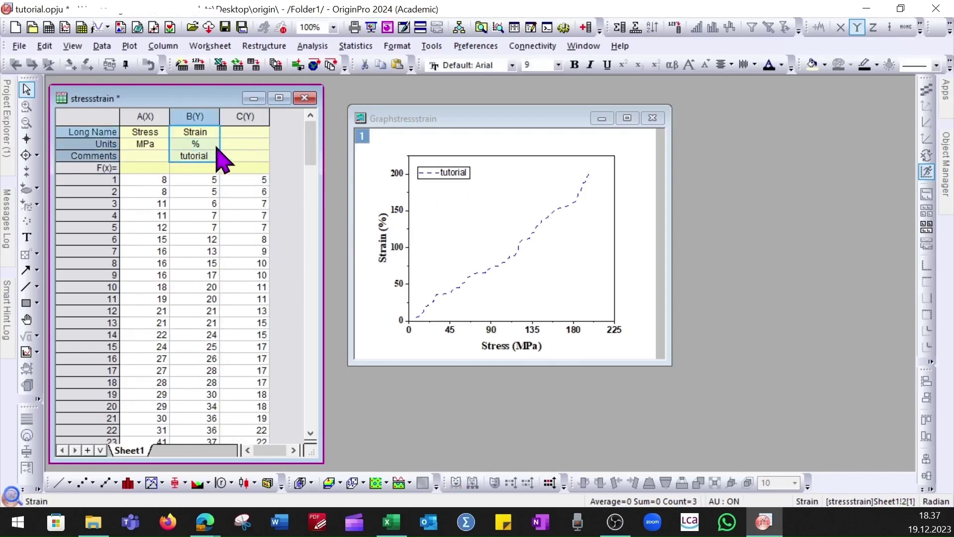
left_click(247, 132)
key("ctrl+v")
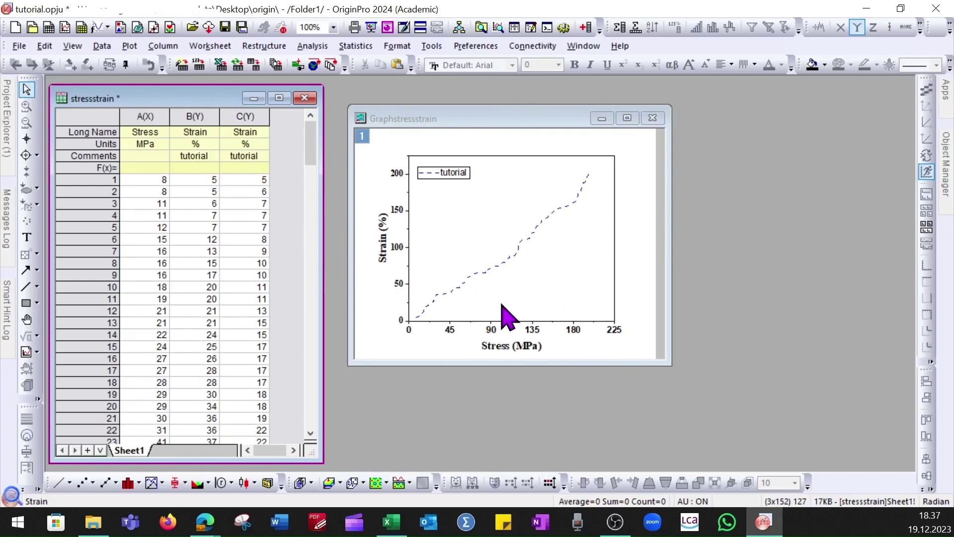
Step: Plot column C as a line graph and arrange the new graph beside the Graphstressstrain window
left_click(245, 117)
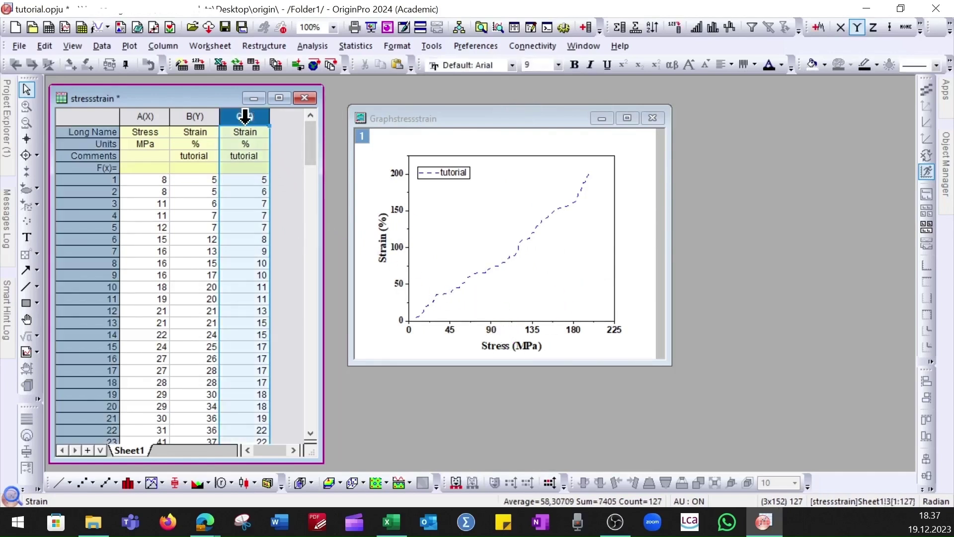
left_click(128, 45)
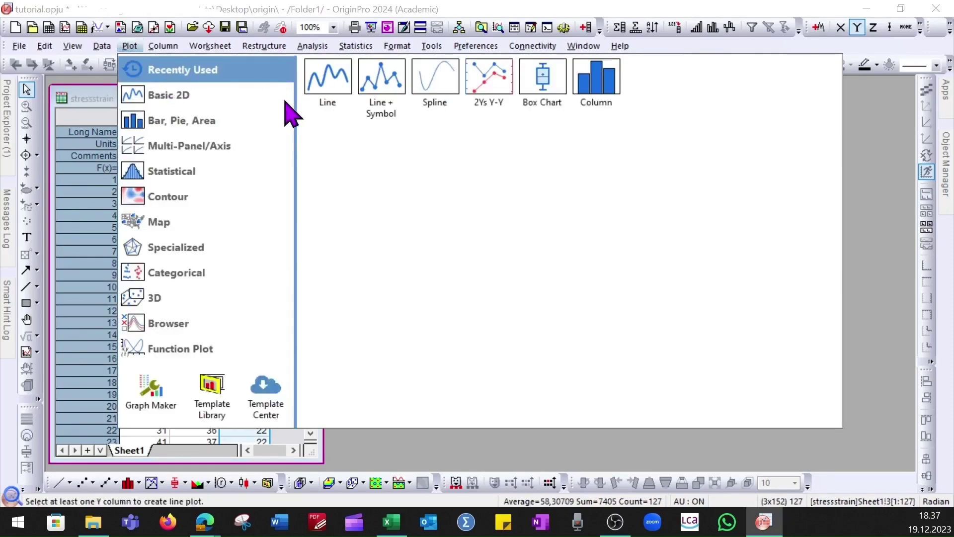
left_click(340, 118)
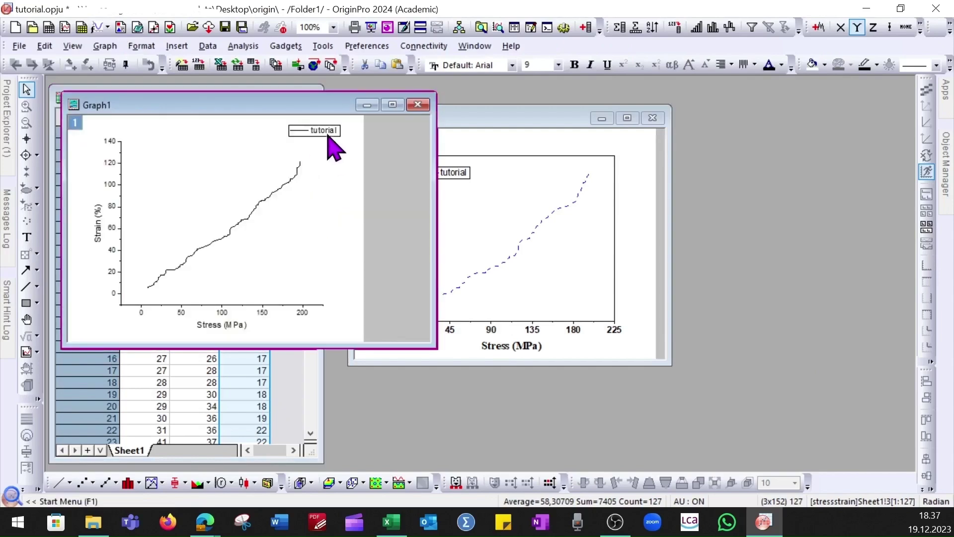
left_click_drag(296, 105, 694, 213)
left_click_drag(646, 121, 298, 137)
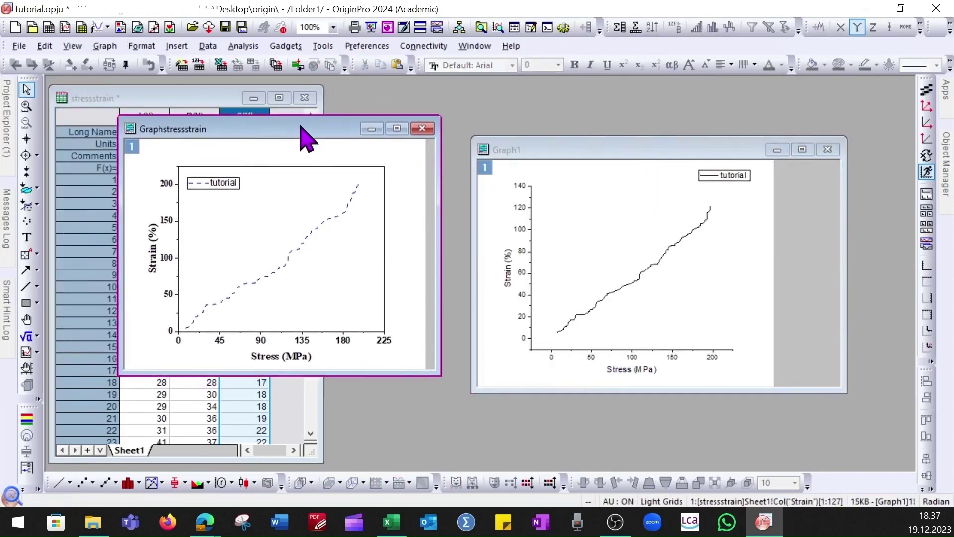
left_click(547, 148)
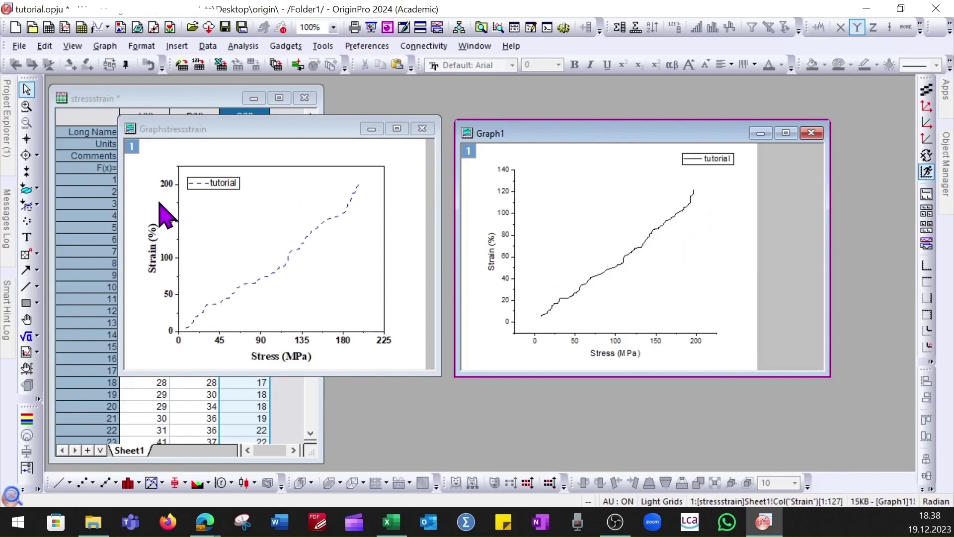
Step: Copy all formats from the Graphstressstrain graph and paste them onto the new line graph of column C
left_click(147, 173)
right_click(146, 174)
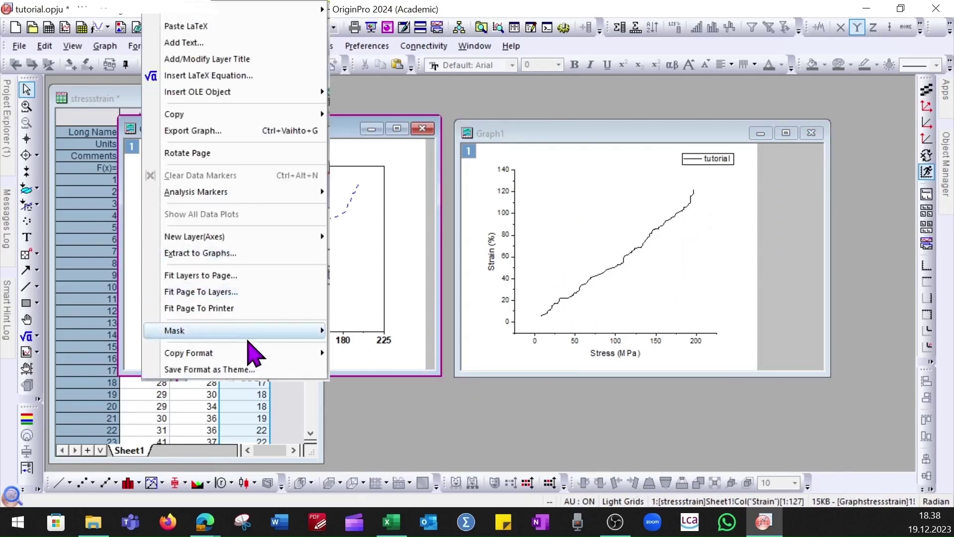
mouse_move(249, 350)
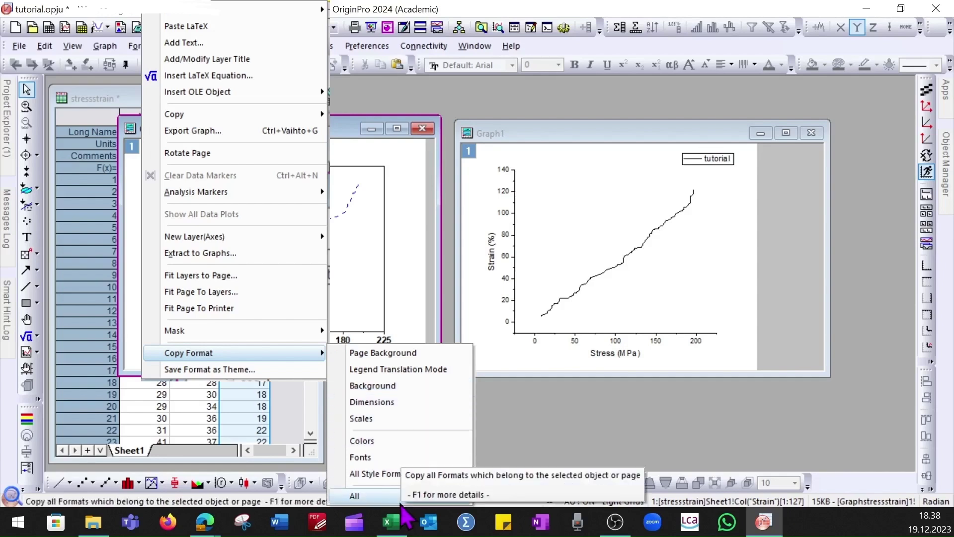
left_click(380, 497)
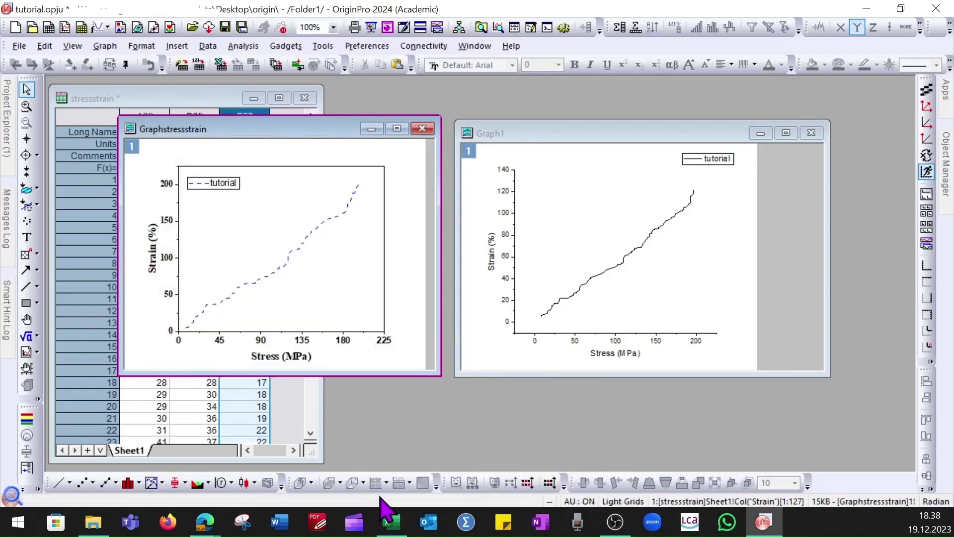
left_click(565, 165)
right_click(478, 191)
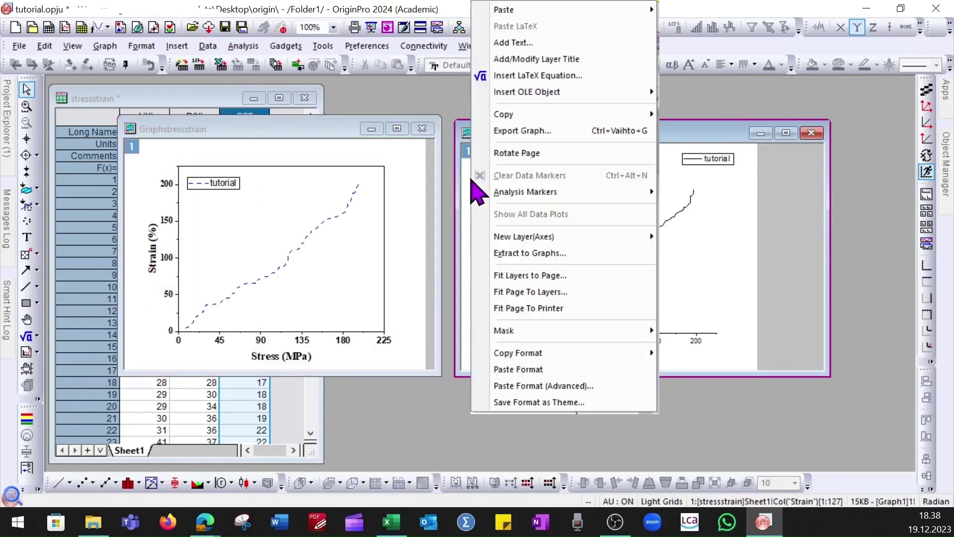
left_click(569, 370)
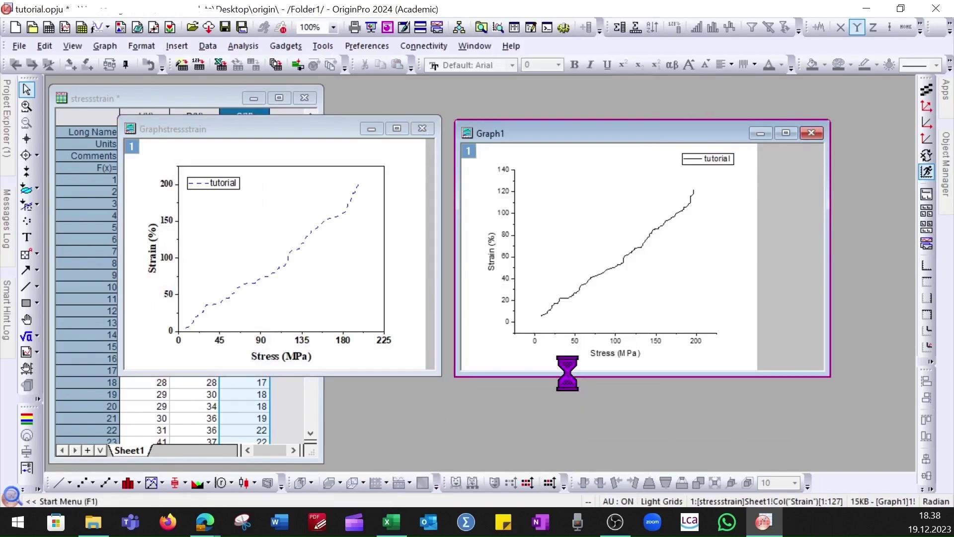
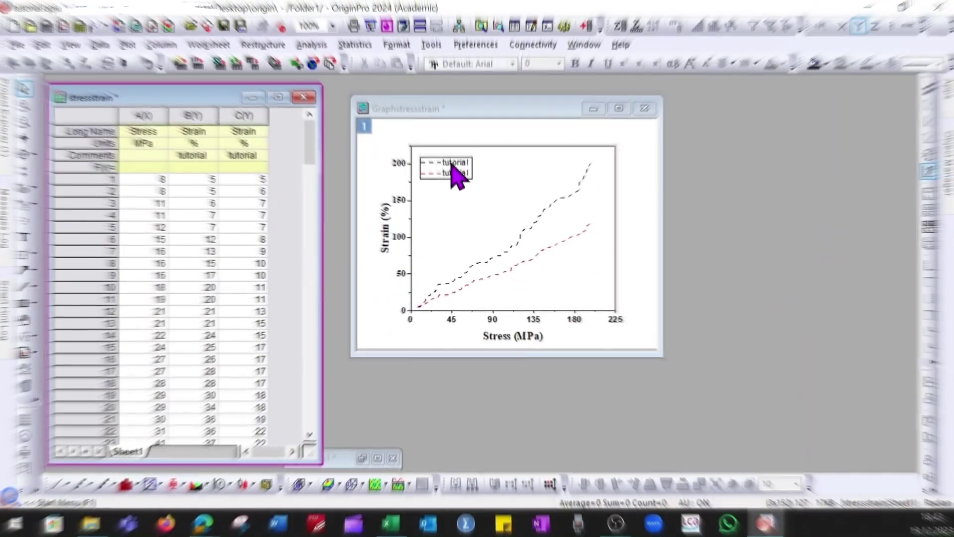
Step: Open the legend update settings for the Graphstressstrain graph and set Auto Legend Translation Mode to Custom
left_click(468, 110)
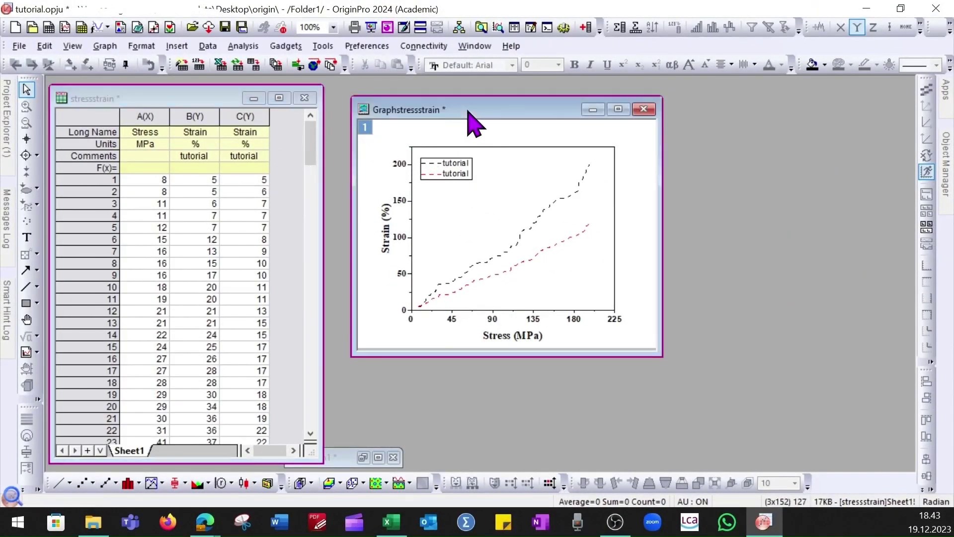
left_click(105, 46)
mouse_move(171, 256)
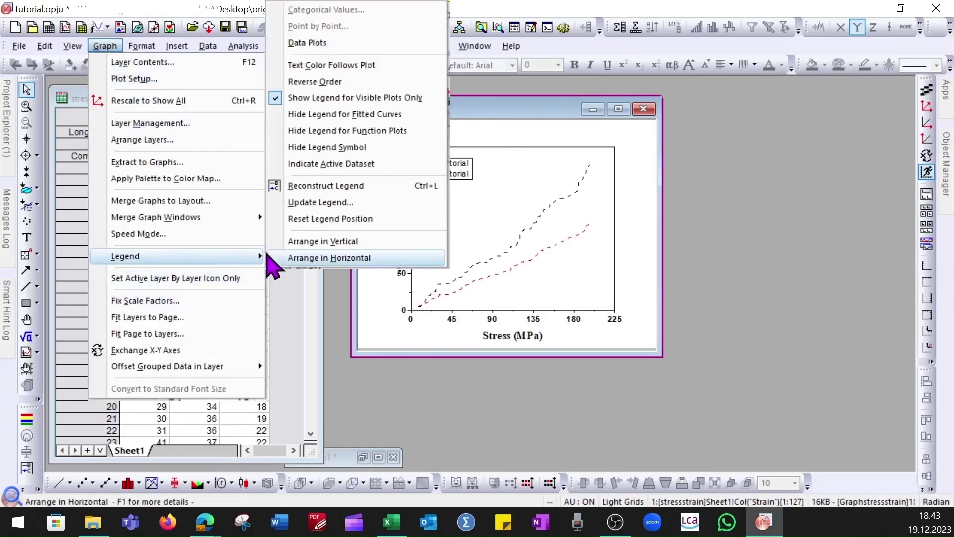
left_click(350, 203)
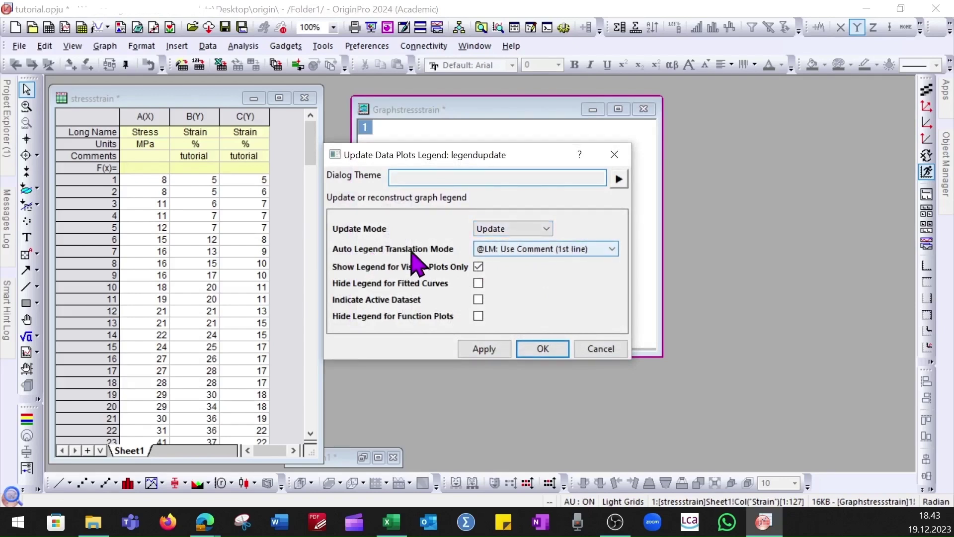
left_click(612, 249)
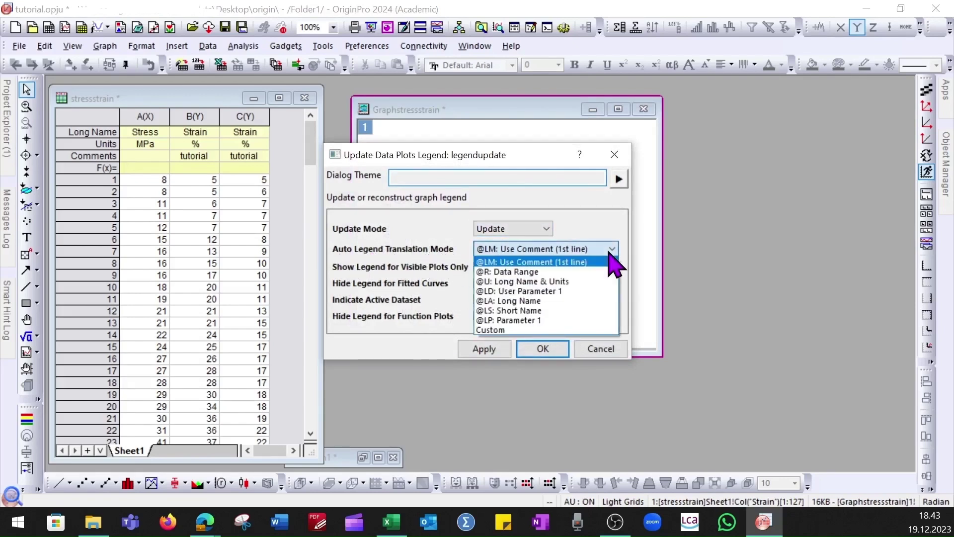
left_click(526, 330)
left_click_drag(533, 148, 769, 137)
left_click(842, 254)
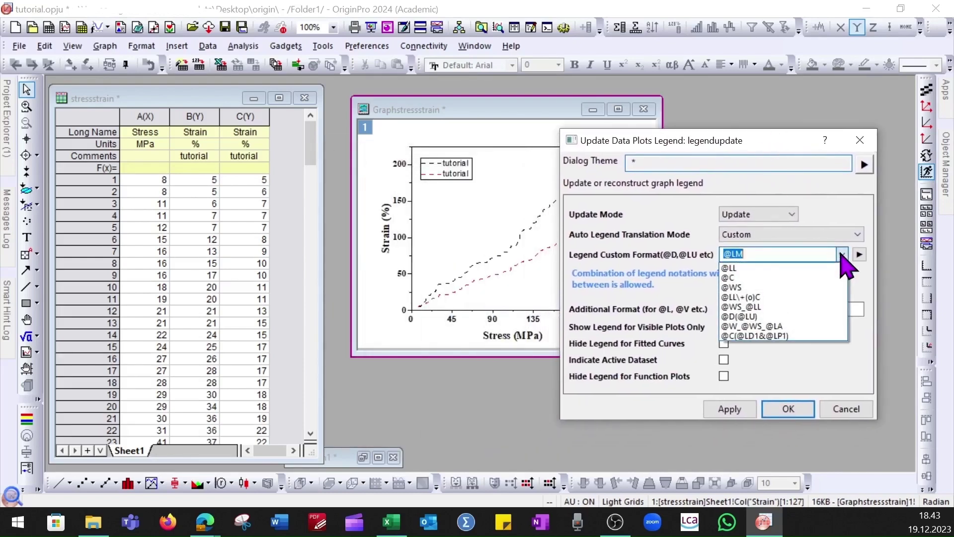
left_click(756, 266)
left_click(727, 409)
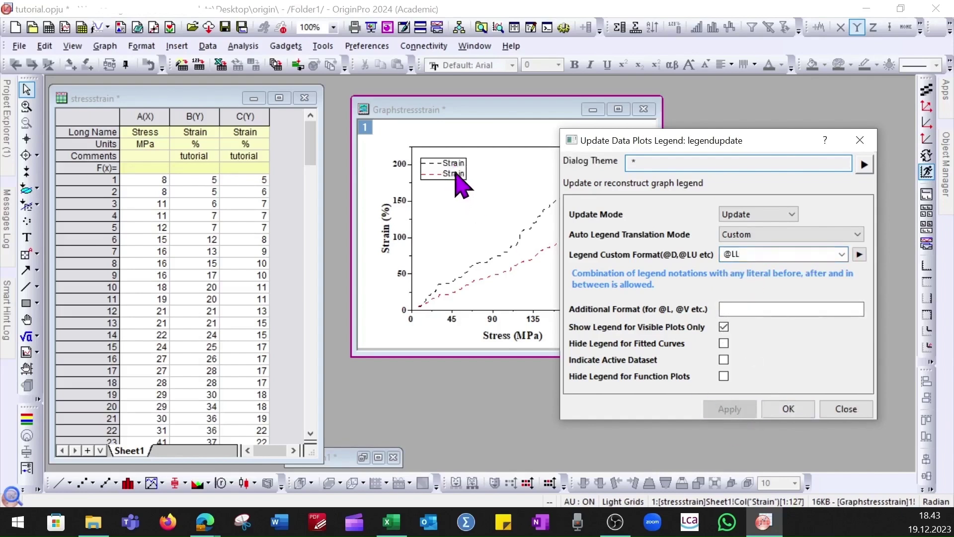
left_click(809, 414)
Step: Open the Long Name cell of column C in the stressstrain worksheet for editing
left_click(262, 133)
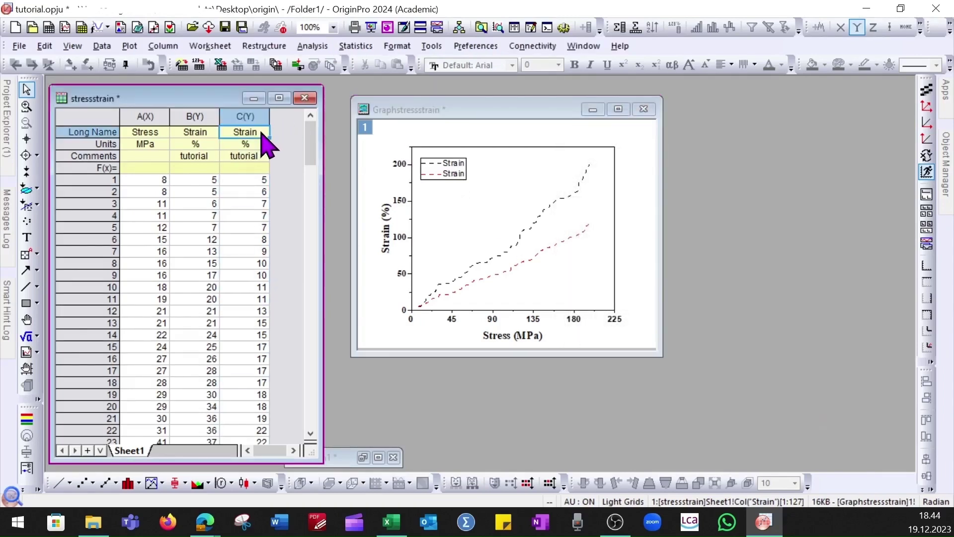
double_click(262, 133)
key("Return")
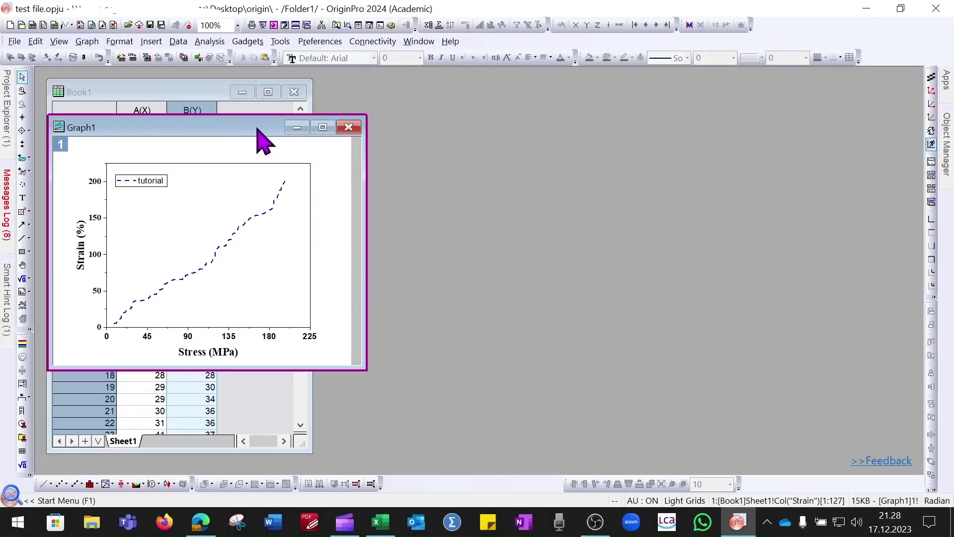
Step: Save a copy of the project in the origin folder under the file name tutorial.opju
left_click(19, 44)
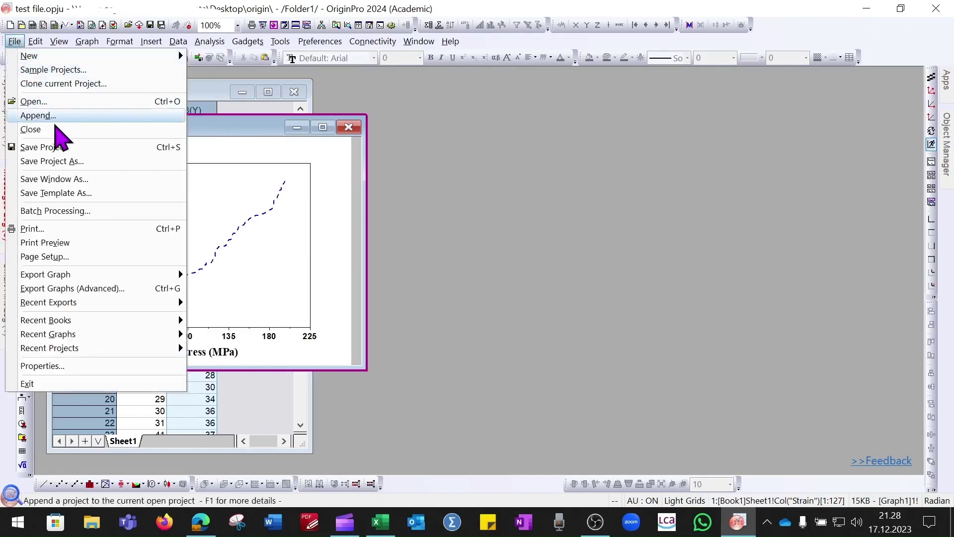
left_click(68, 166)
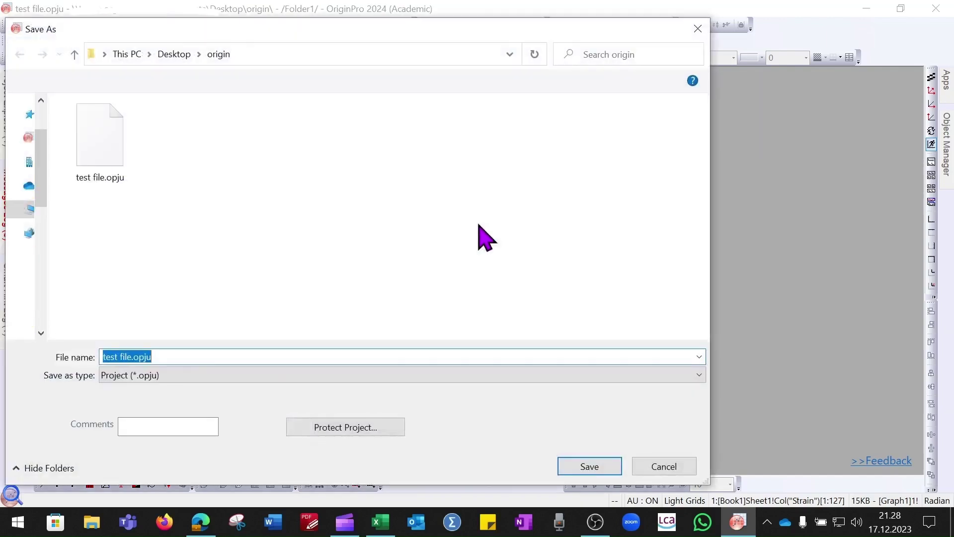
type("toria")
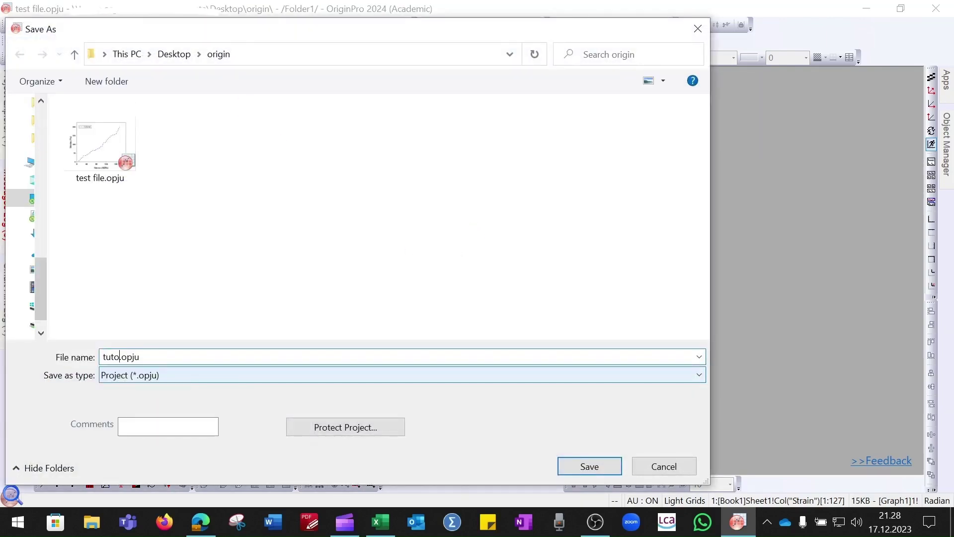
left_click(597, 467)
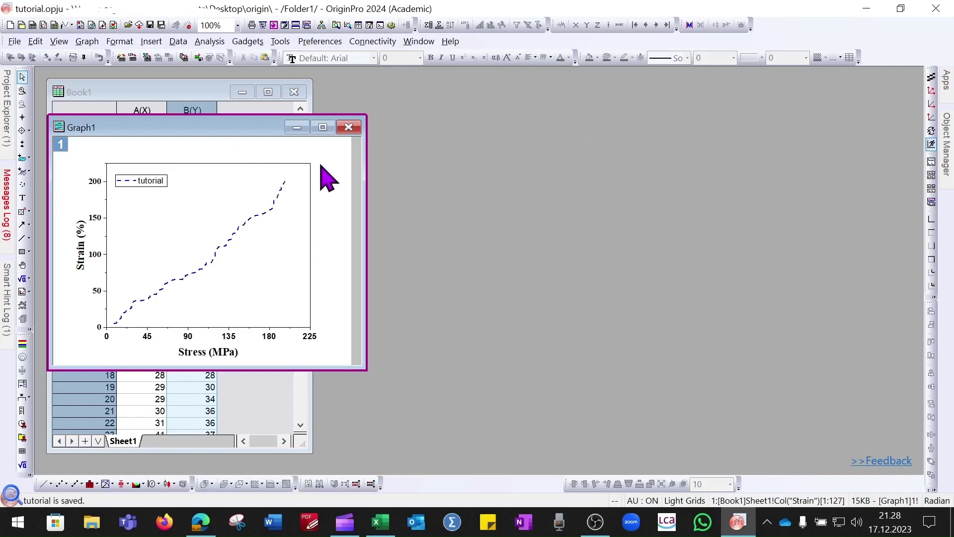
Step: Minimize both the Graph1 window and the Book1 workbook to clear the workspace
left_click_drag(291, 121, 594, 107)
left_click(599, 112)
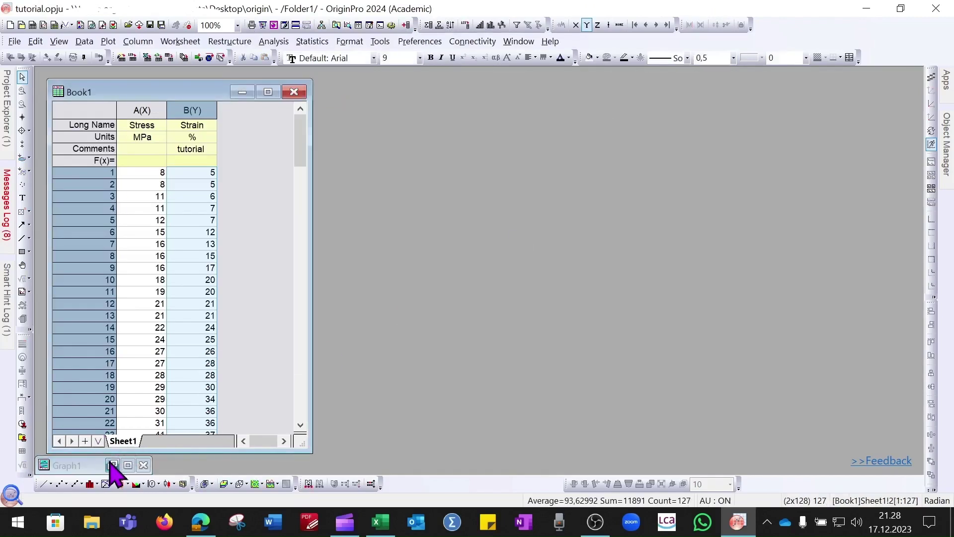
left_click(242, 92)
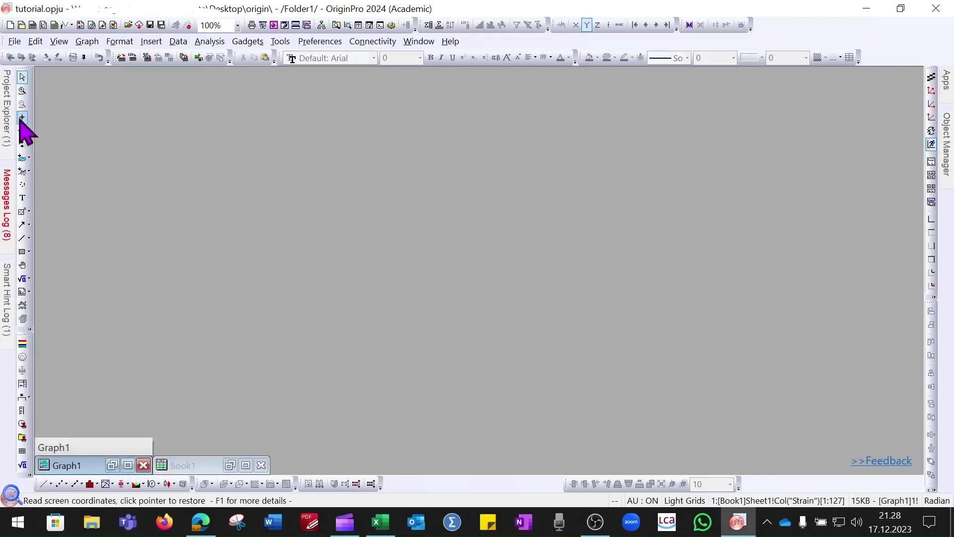
Step: Rename the Book1 workbook in the project's Folder1 as stressstrain
mouse_move(14, 114)
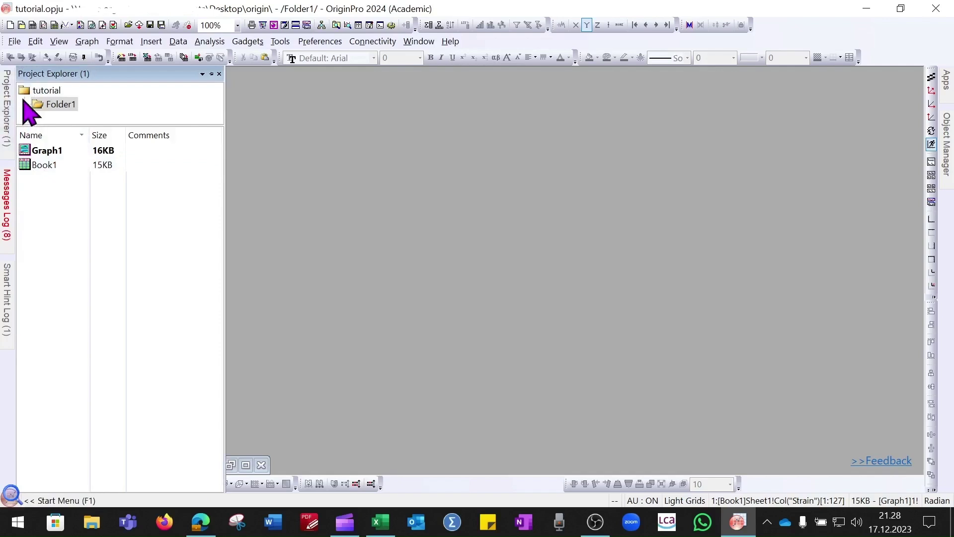
left_click(47, 167)
right_click(48, 170)
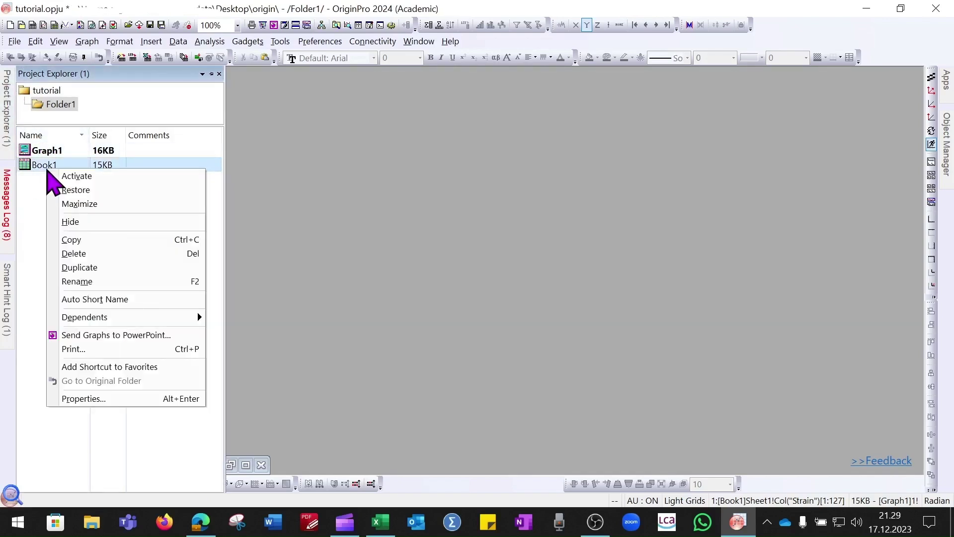
left_click(90, 284)
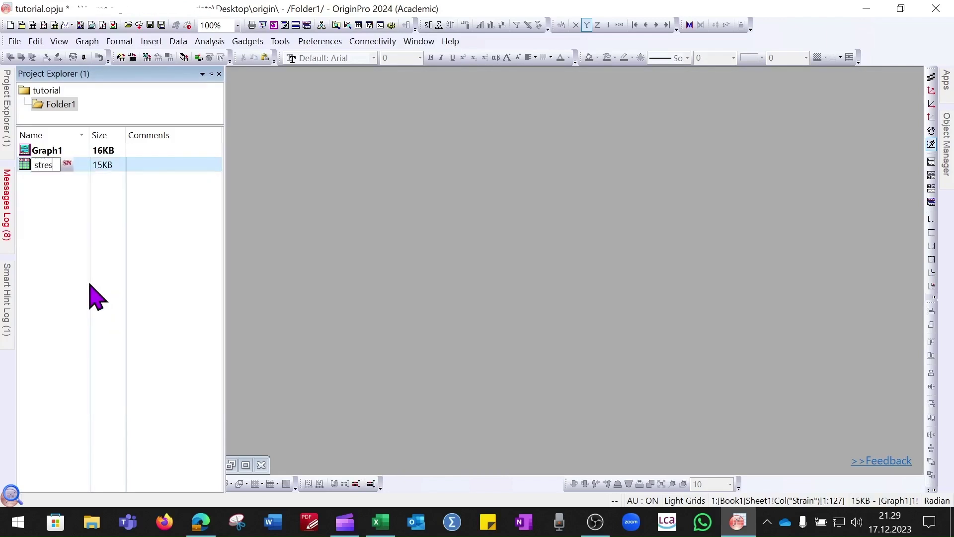
type("stressstrain")
key("Return")
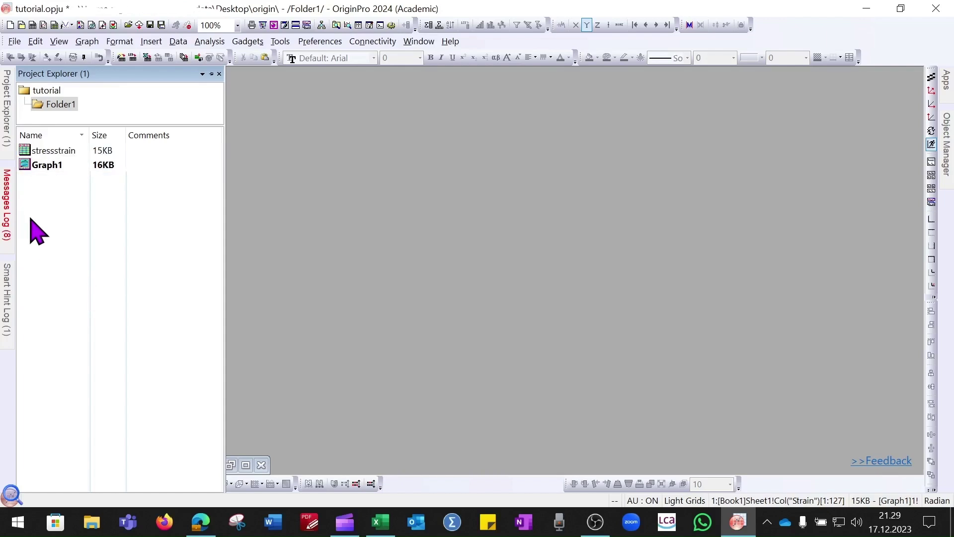
Step: Rename Graph1 as Graphstressstrain, and restore the stressstrain workbook and the graph from the project contents
right_click(40, 168)
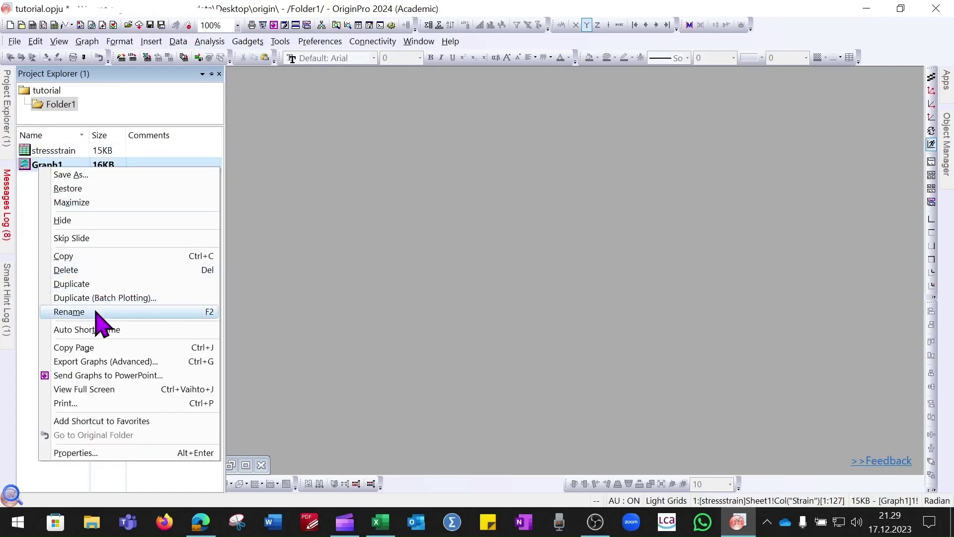
left_click(96, 312)
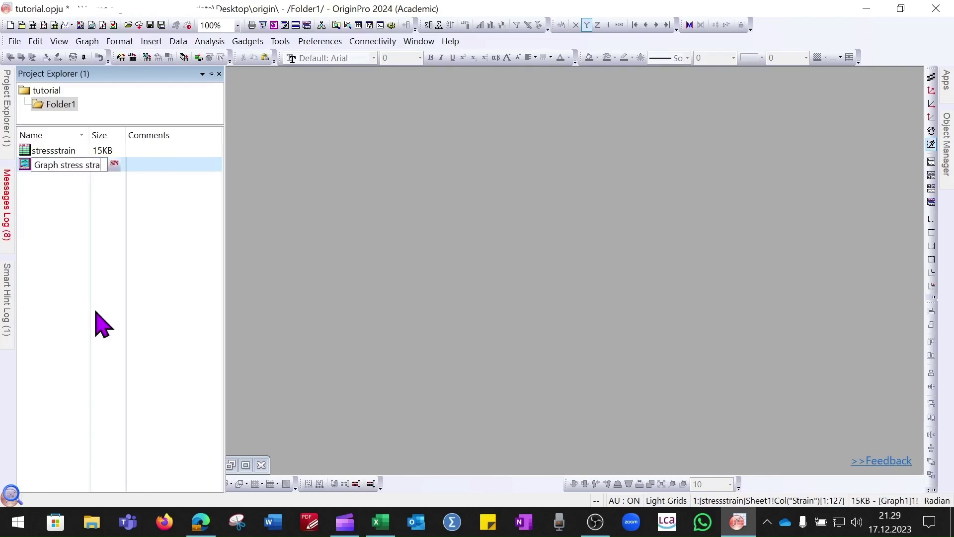
key("Return")
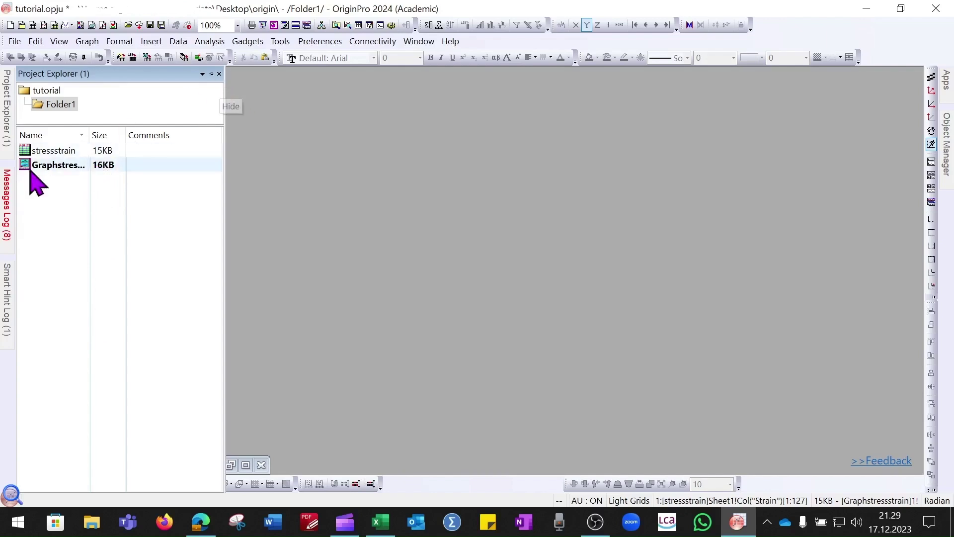
double_click(45, 151)
double_click(45, 165)
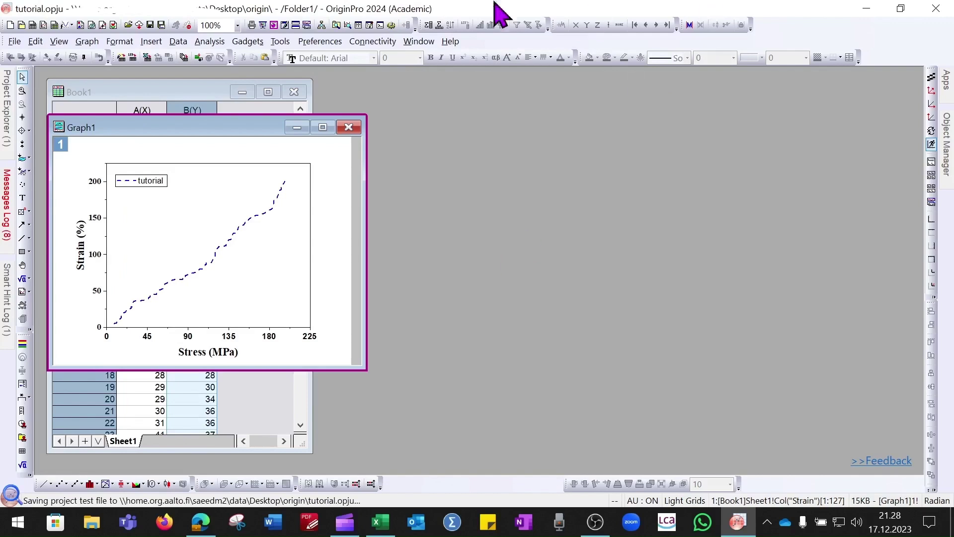
Step: Minimize the Graph1 graph and the Book1 workbook windows in the tutorial project
left_click(297, 128)
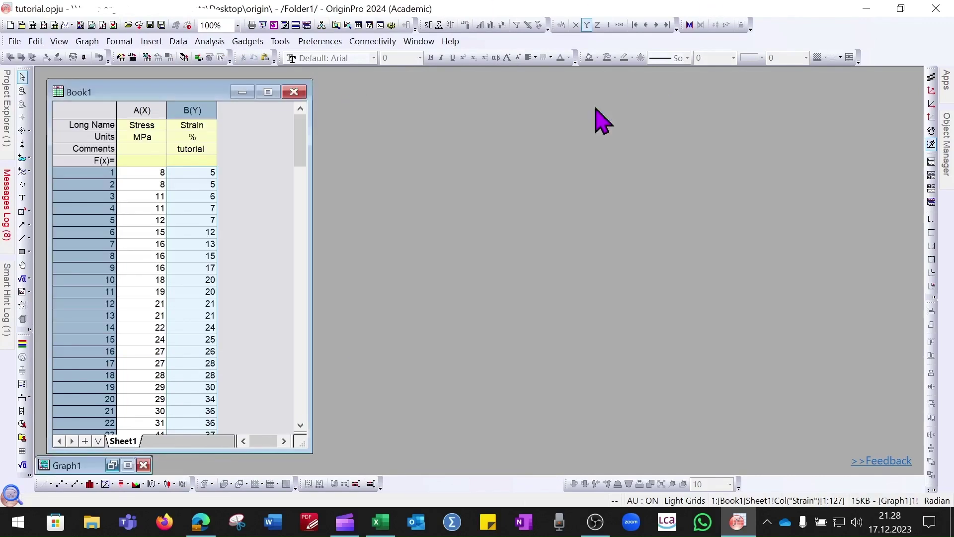
left_click(242, 92)
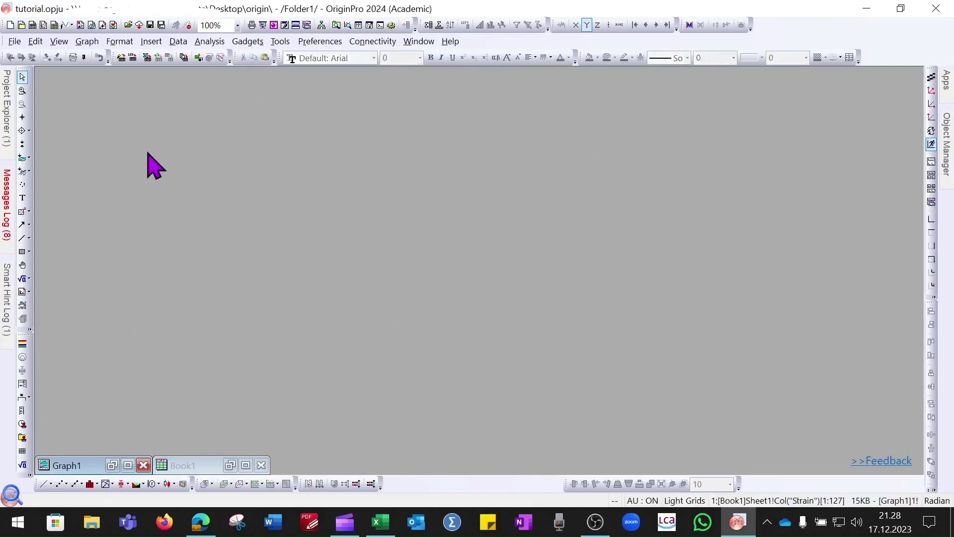